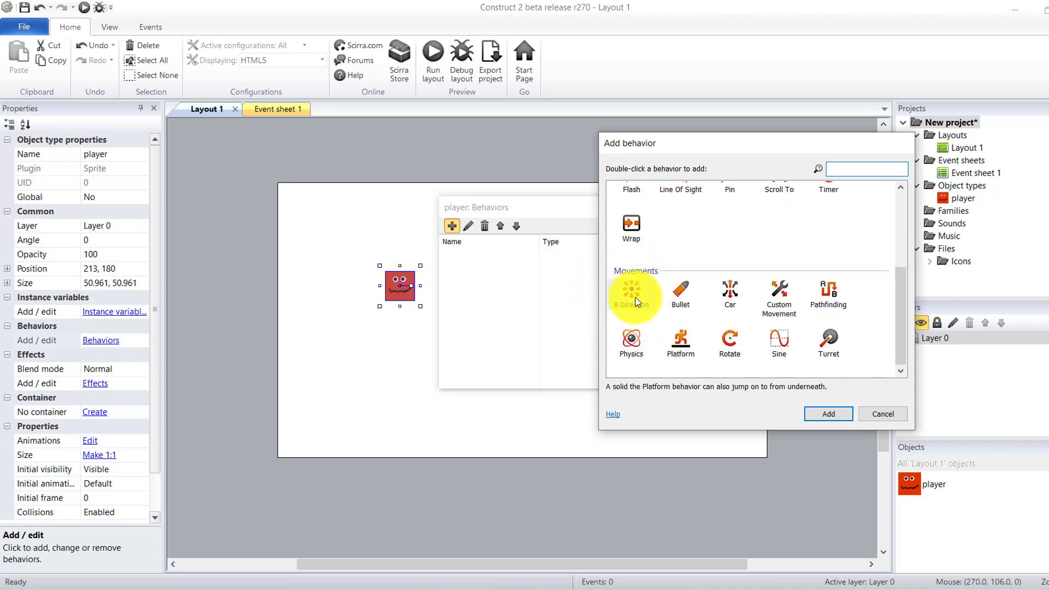
Step: Add the 8 Direction movement behavior to the player sprite and close its behaviors list
left_click(637, 294)
left_click(815, 415)
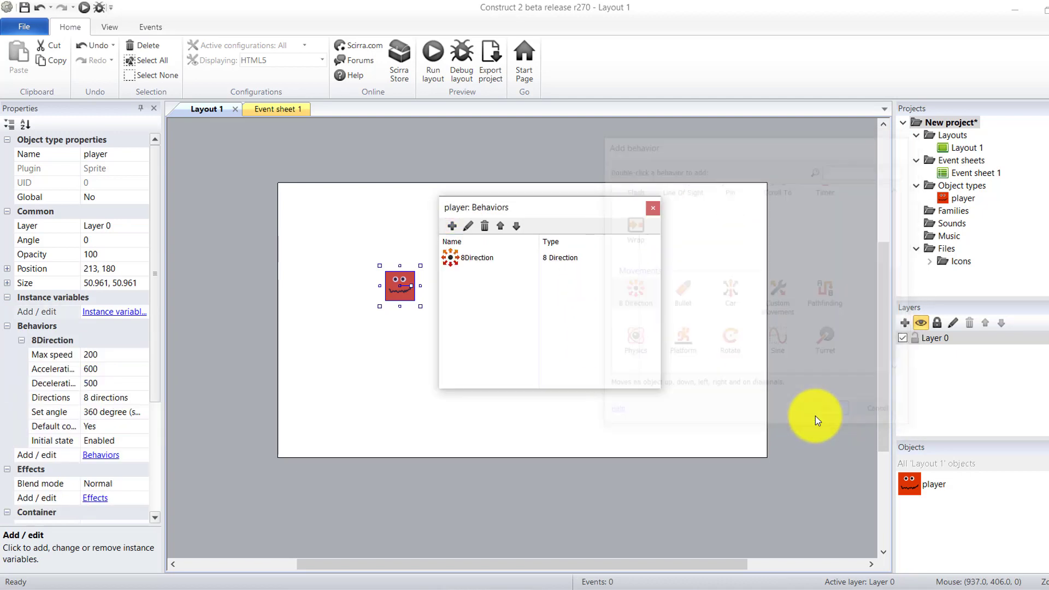
left_click(654, 208)
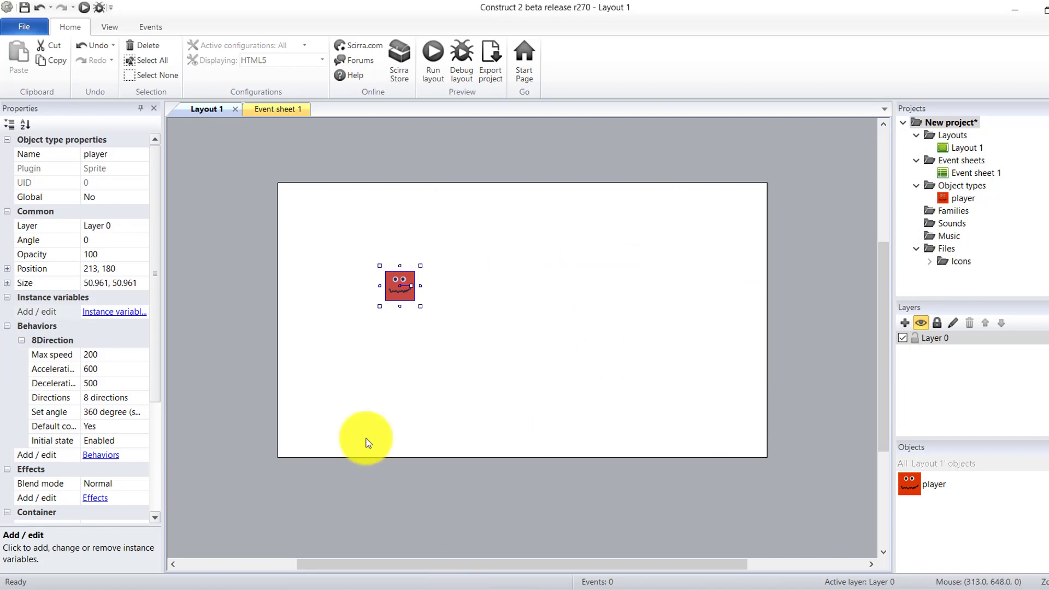
Step: Preview the layout in a maximized browser window and test moving the player up, down, left and right
left_click(433, 55)
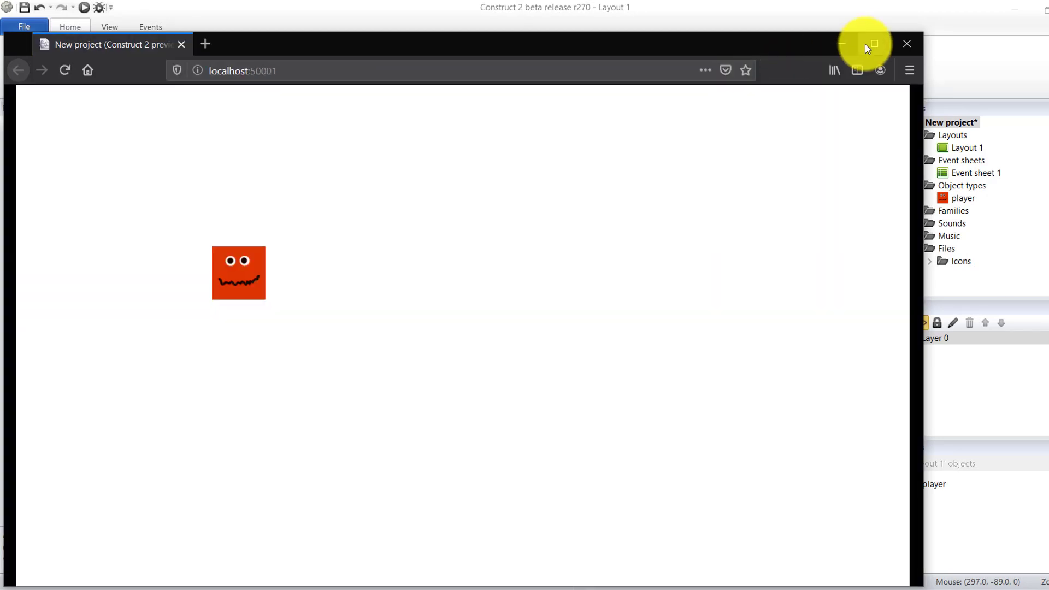
left_click(875, 42)
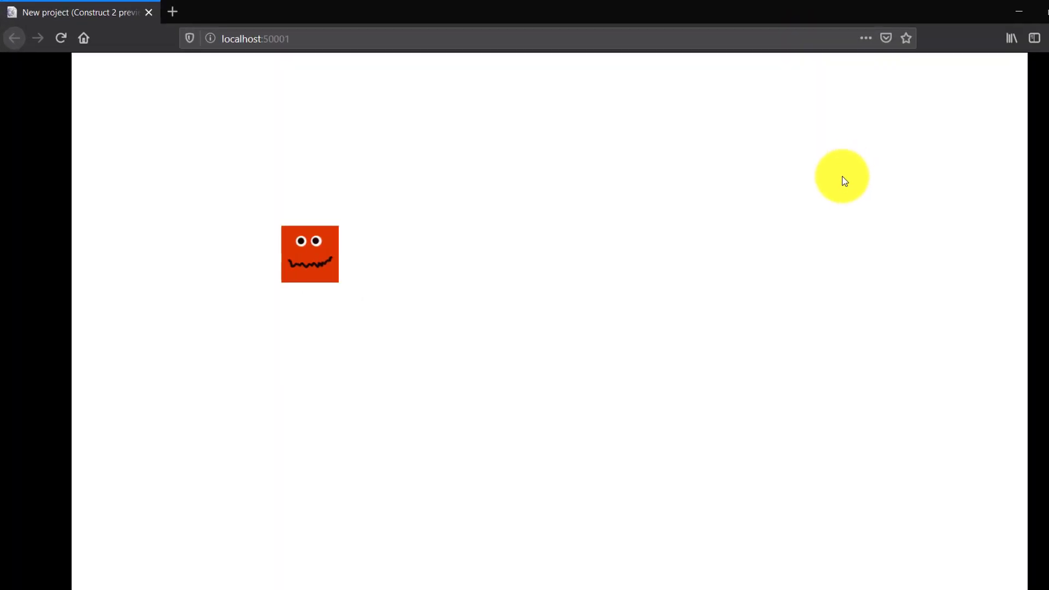
key("Right")
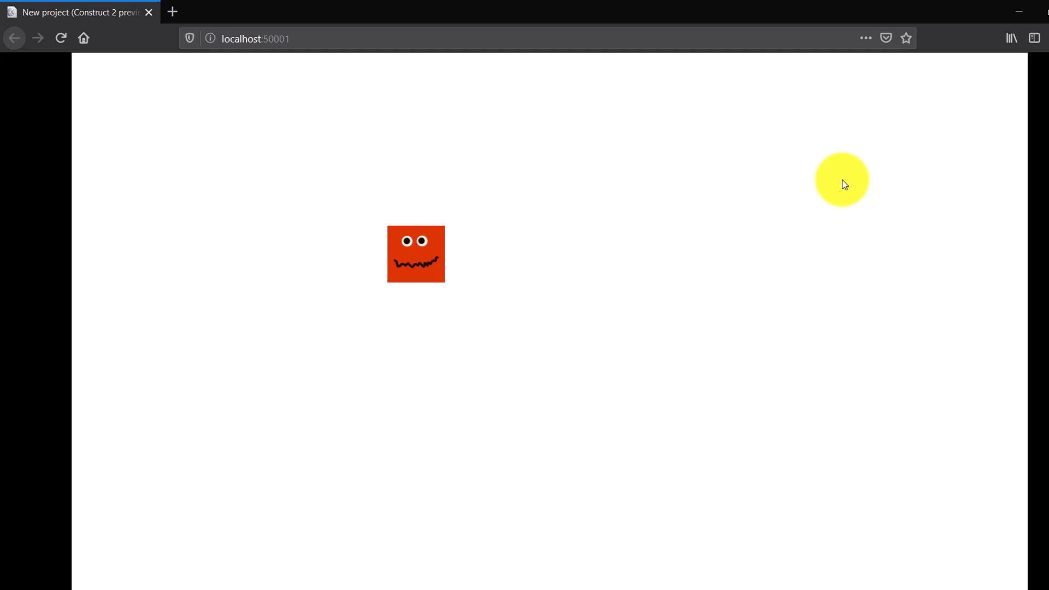
key("Left")
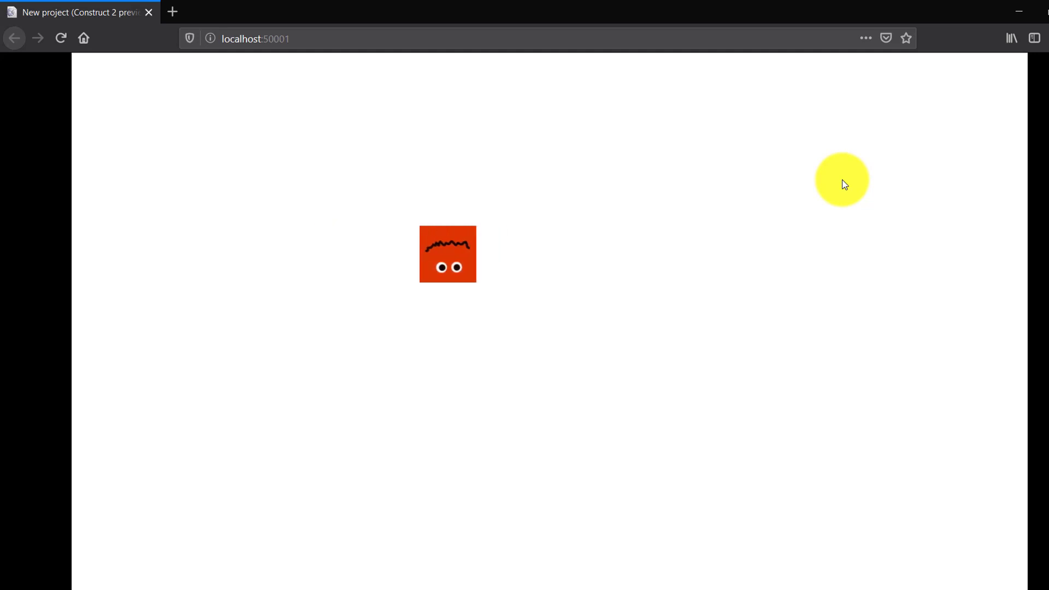
key("Down")
key("Right")
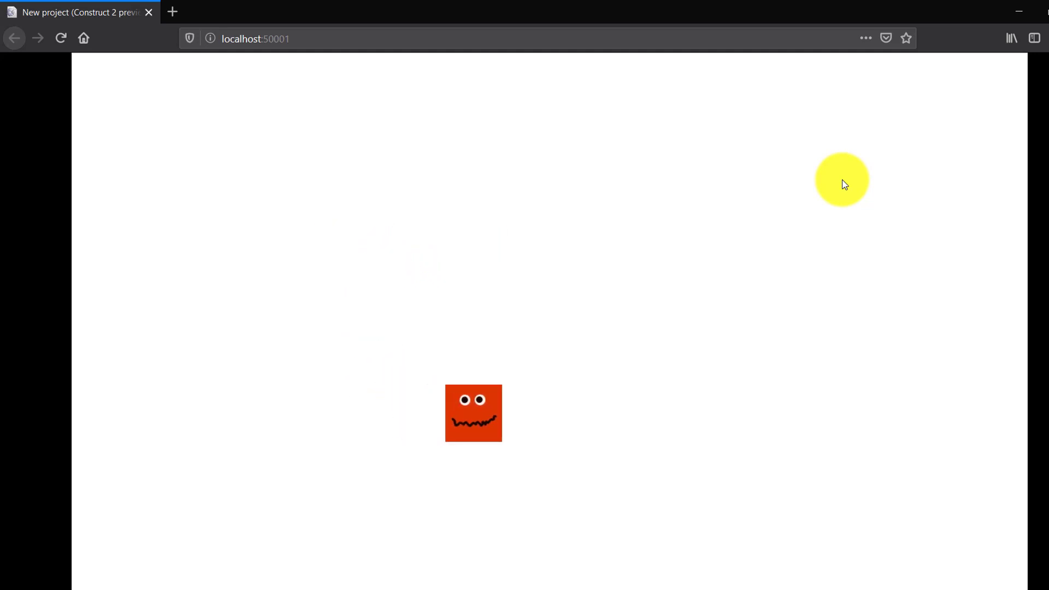
key("Up")
key("Right")
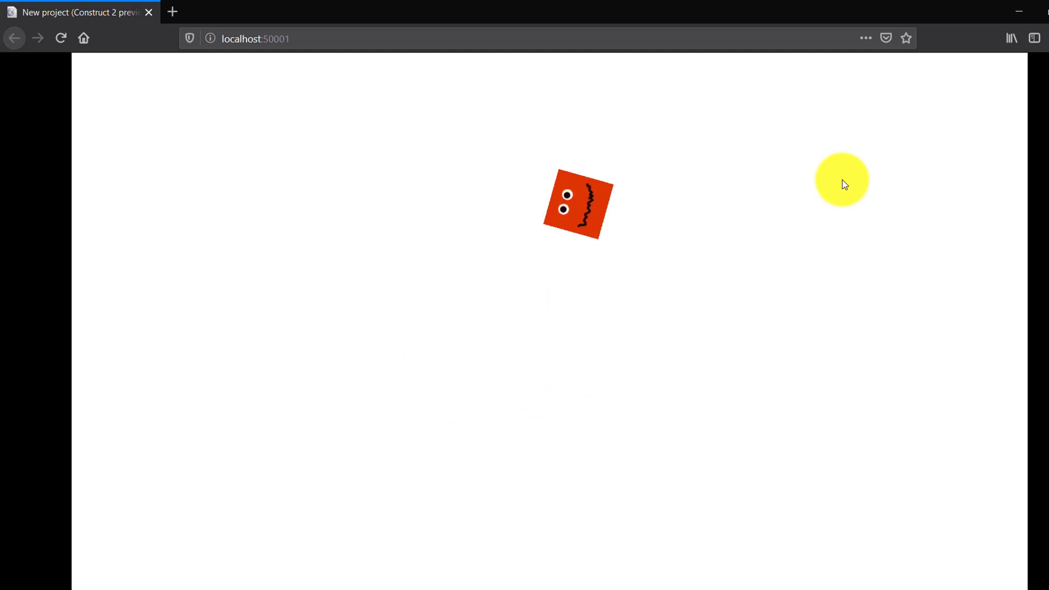
key("Down")
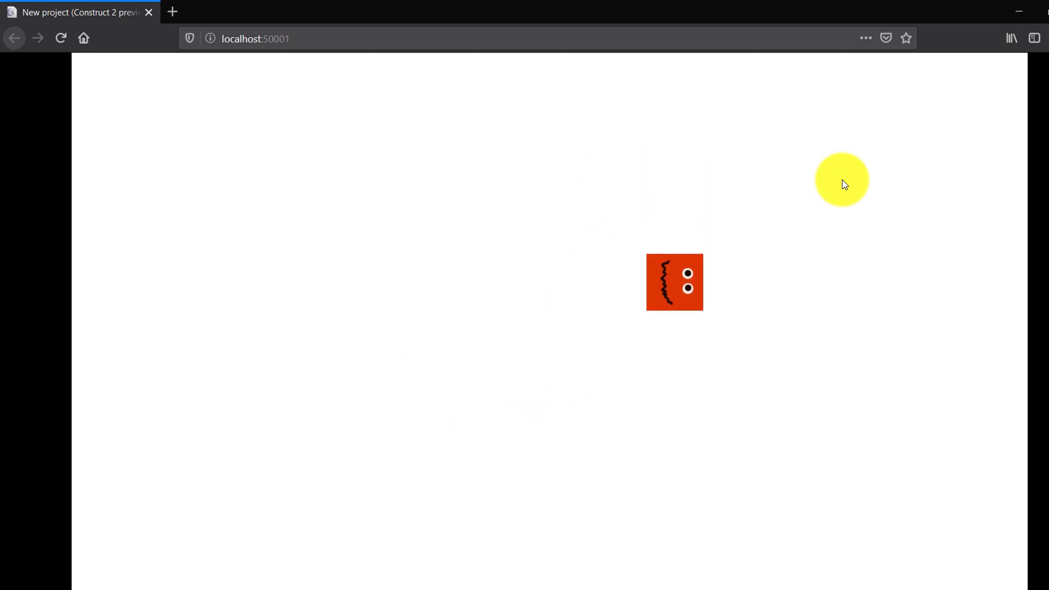
key("Right")
key("Left")
key("Up")
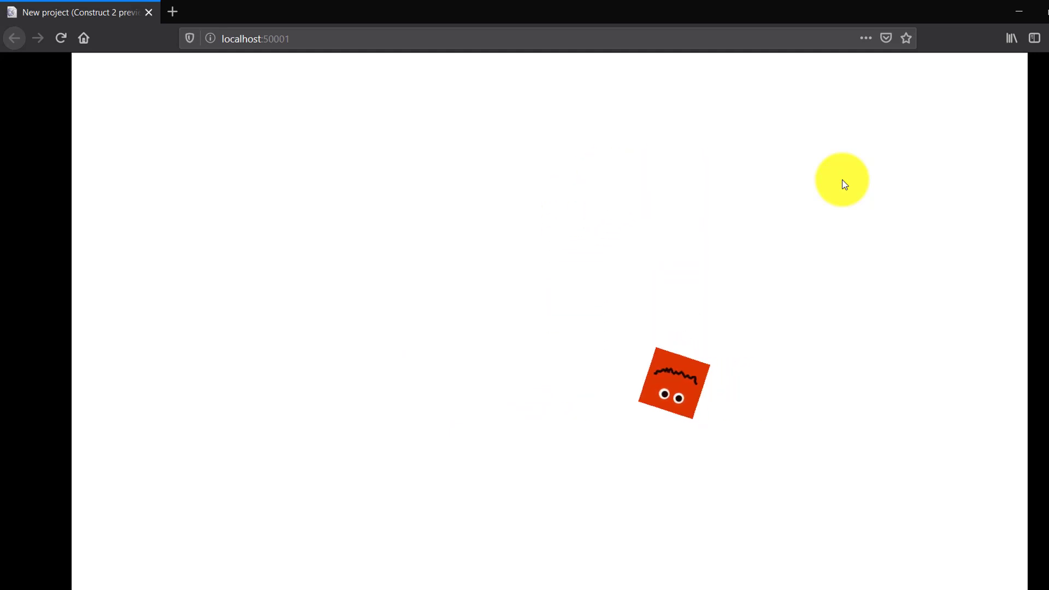
key("Right")
key("Up")
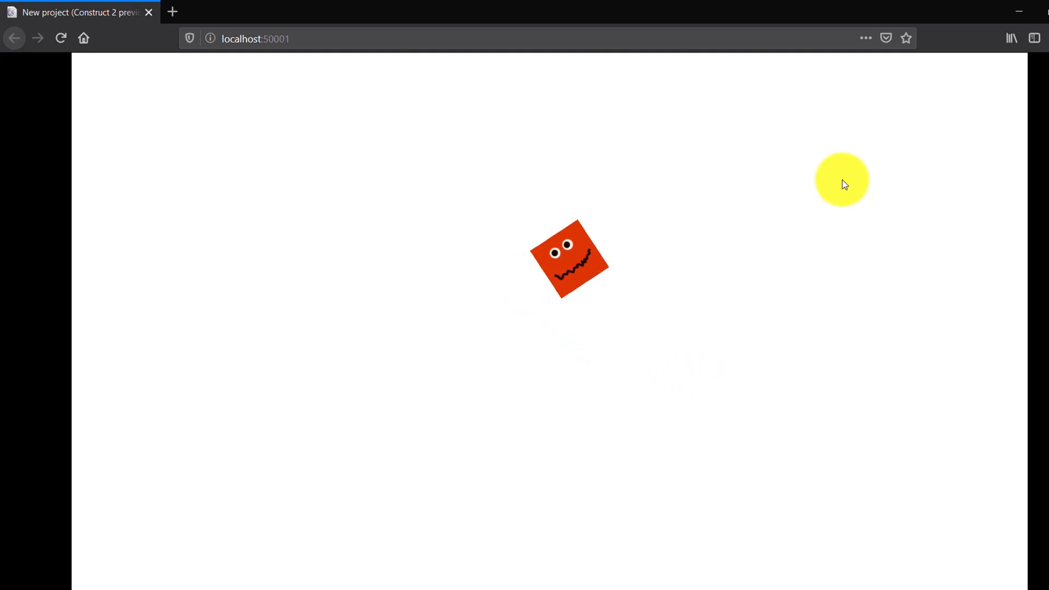
key("Left")
key("Up")
key("Left")
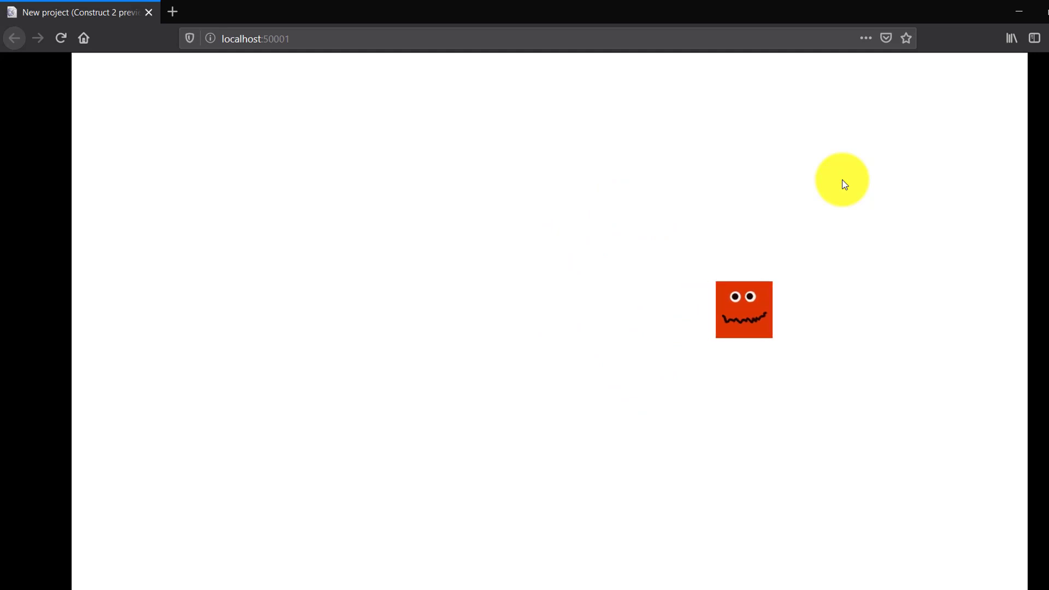
key("Down")
key("Left")
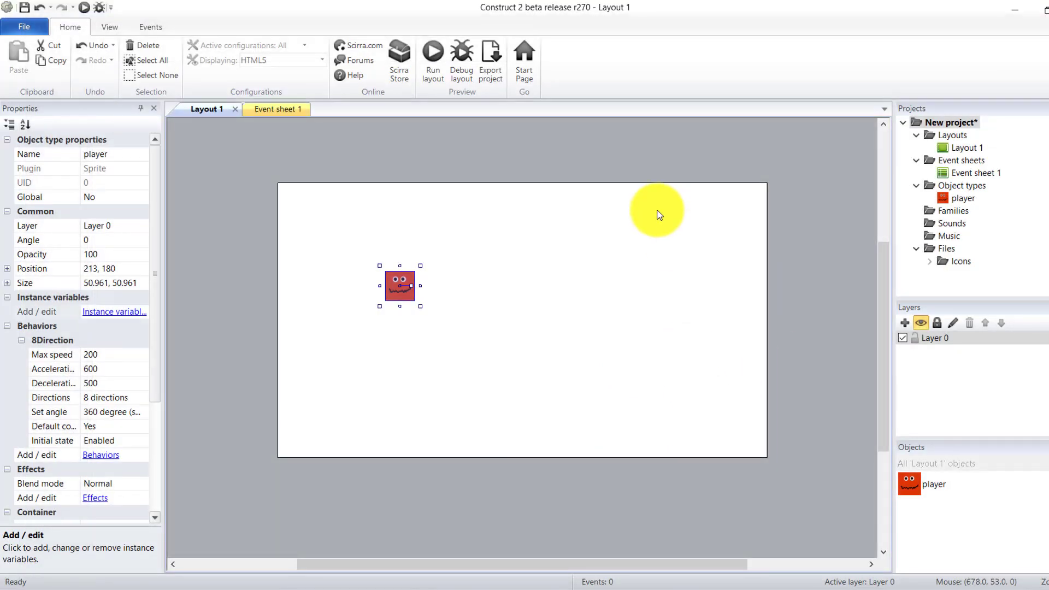
Step: Duplicate the player sprite twice to form a horizontal row of three, placing the copies at about 321, 179 and 439, 180
left_click(499, 302)
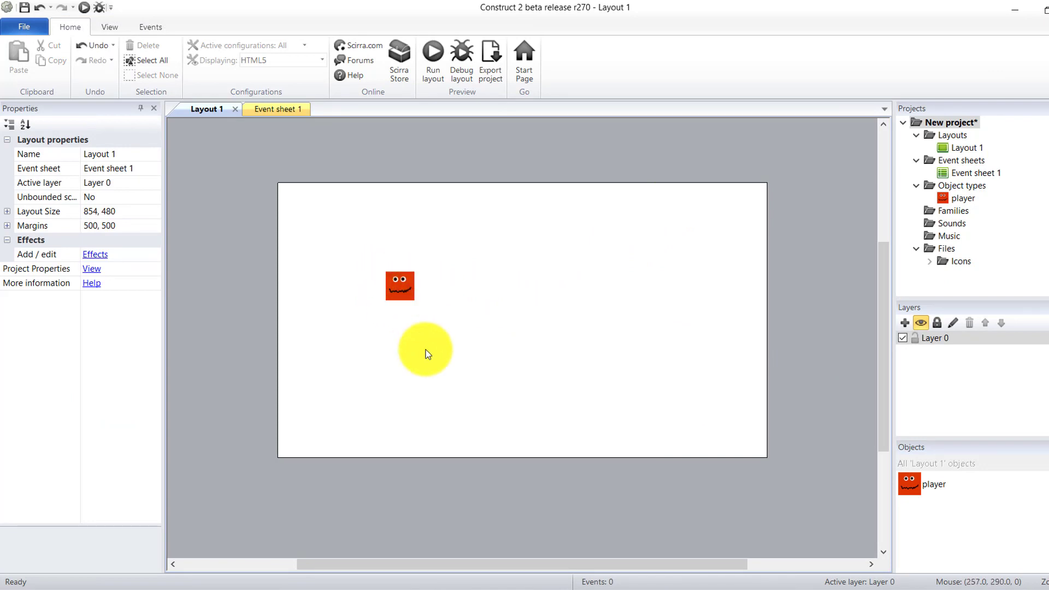
left_click_drag(393, 283, 403, 283, "ctrl")
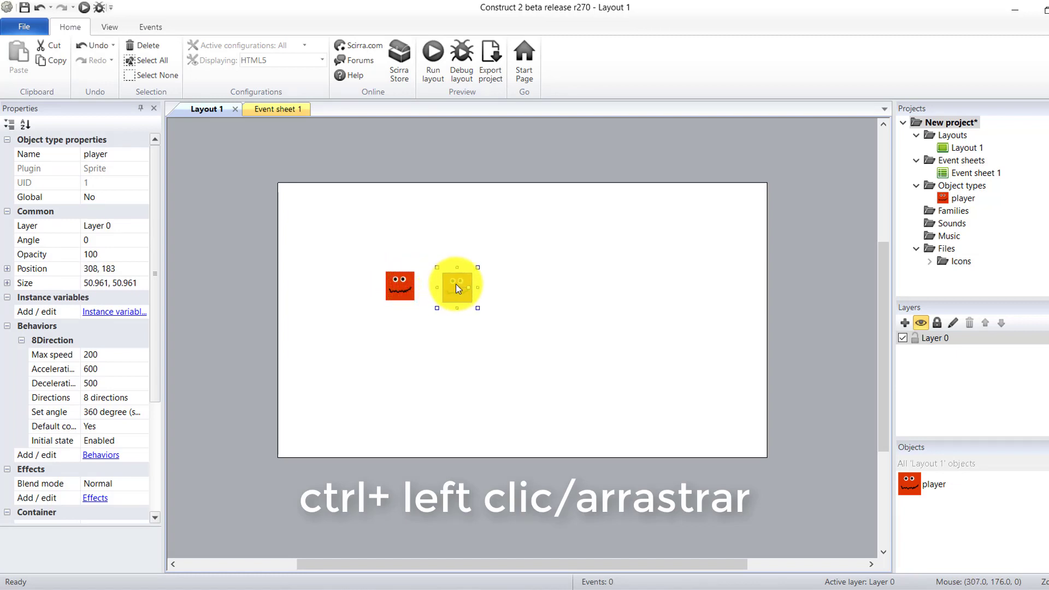
left_click_drag(461, 284, 461, 285, "ctrl")
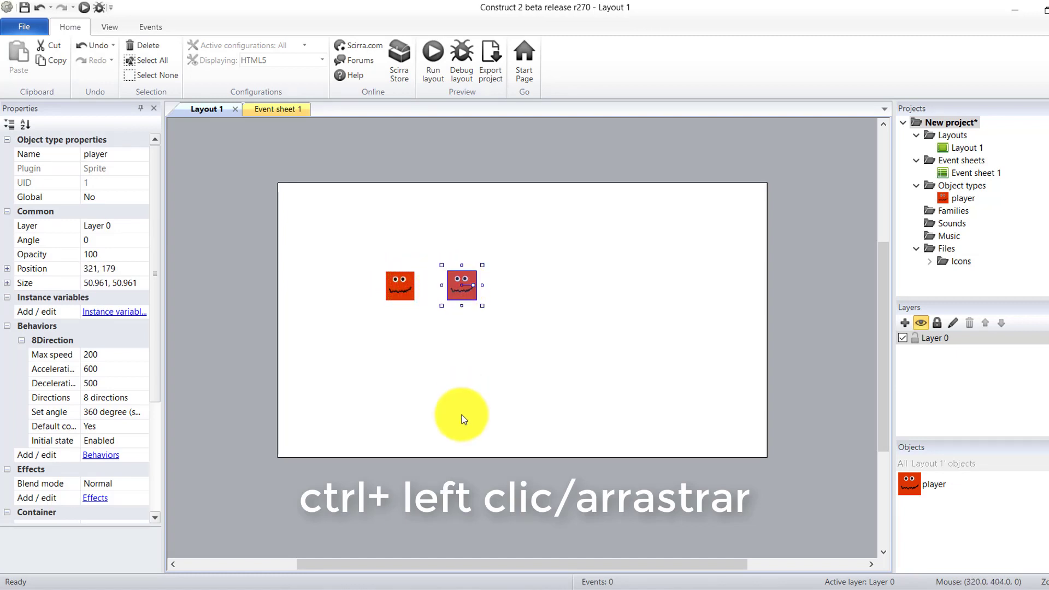
left_click(462, 419)
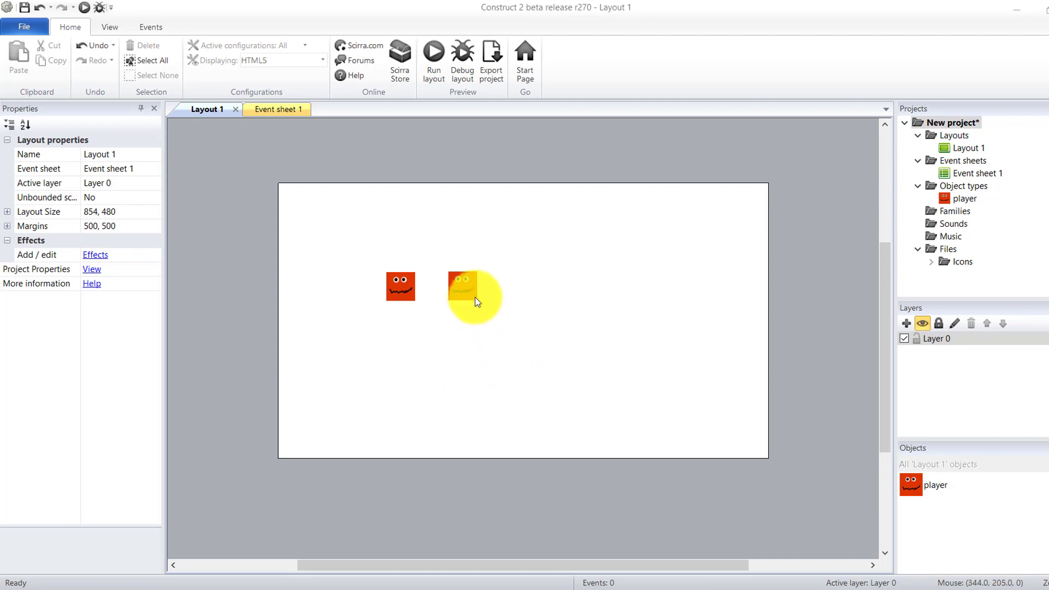
left_click_drag(469, 290, 540, 290, "ctrl")
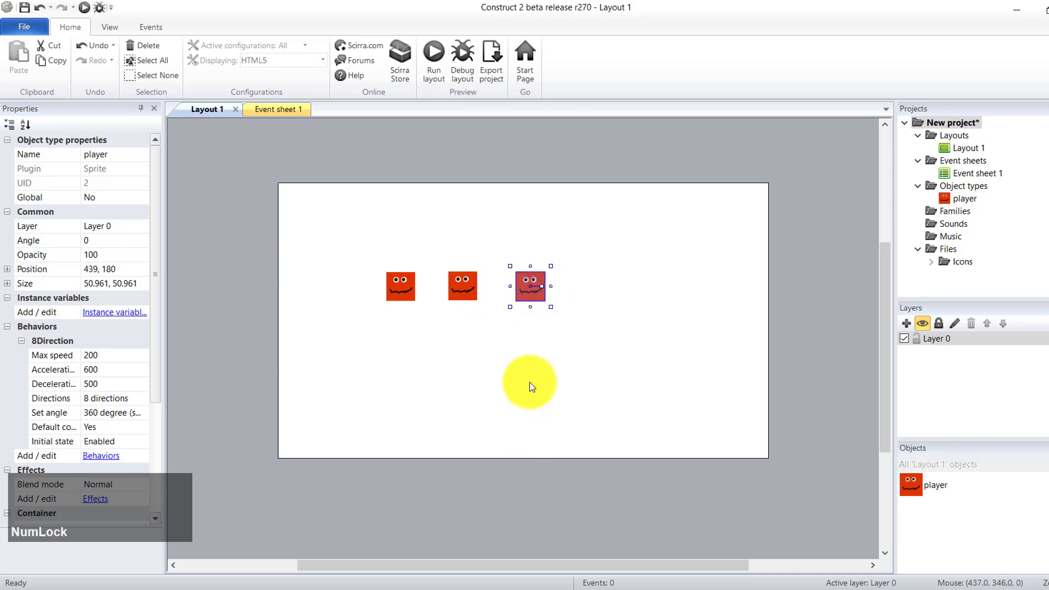
Step: Select each of the three player instances in turn and check their properties against the layout's object list
left_click(492, 366)
left_click(406, 294)
left_click(469, 286)
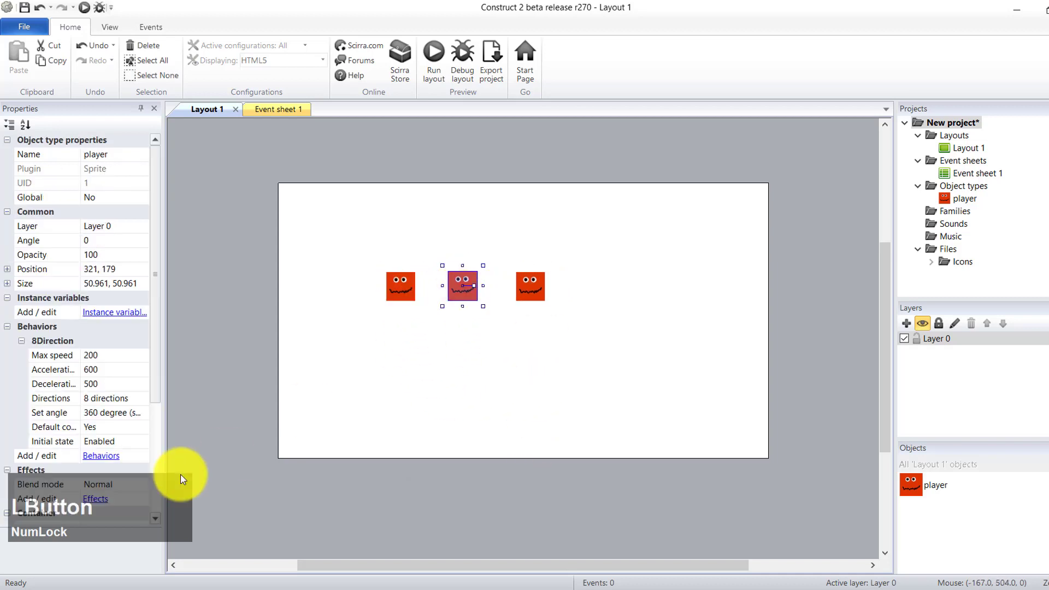
left_click(532, 293)
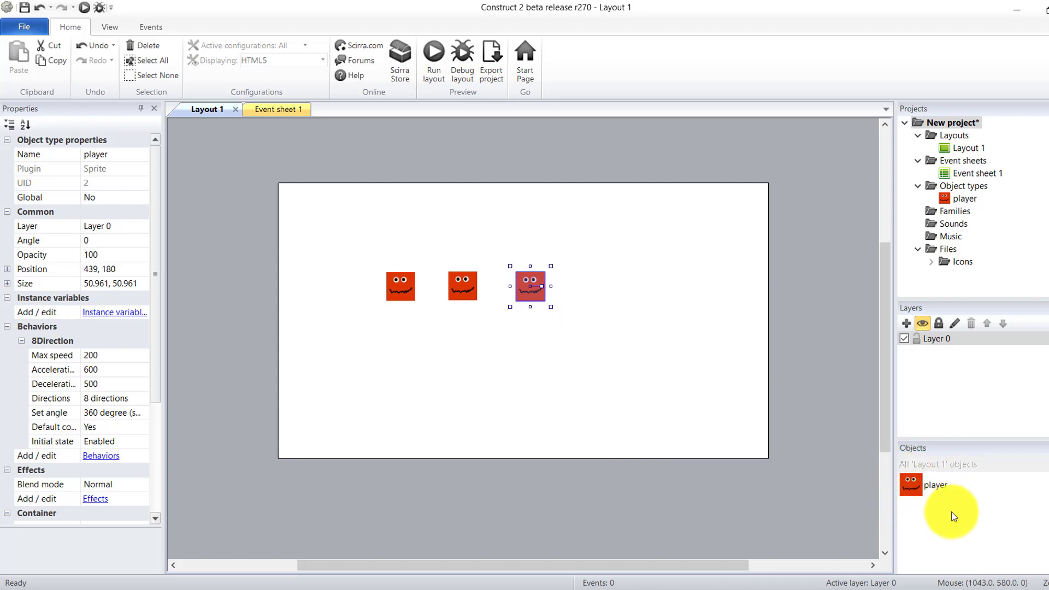
left_click_drag(905, 461, 687, 268)
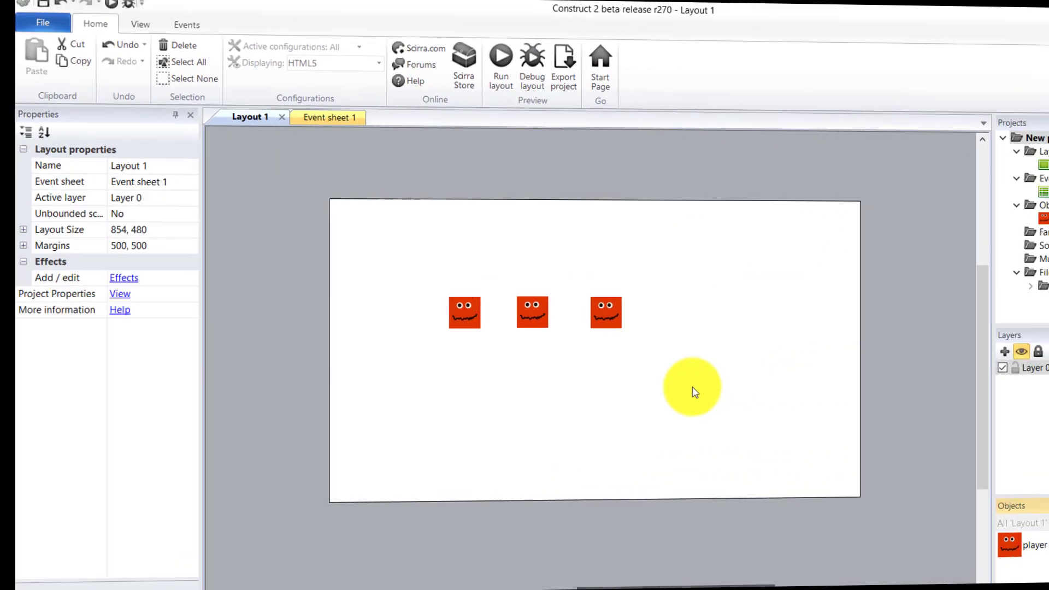
Step: Compare the 8Direction behavior settings across the three player instances
left_click(589, 321)
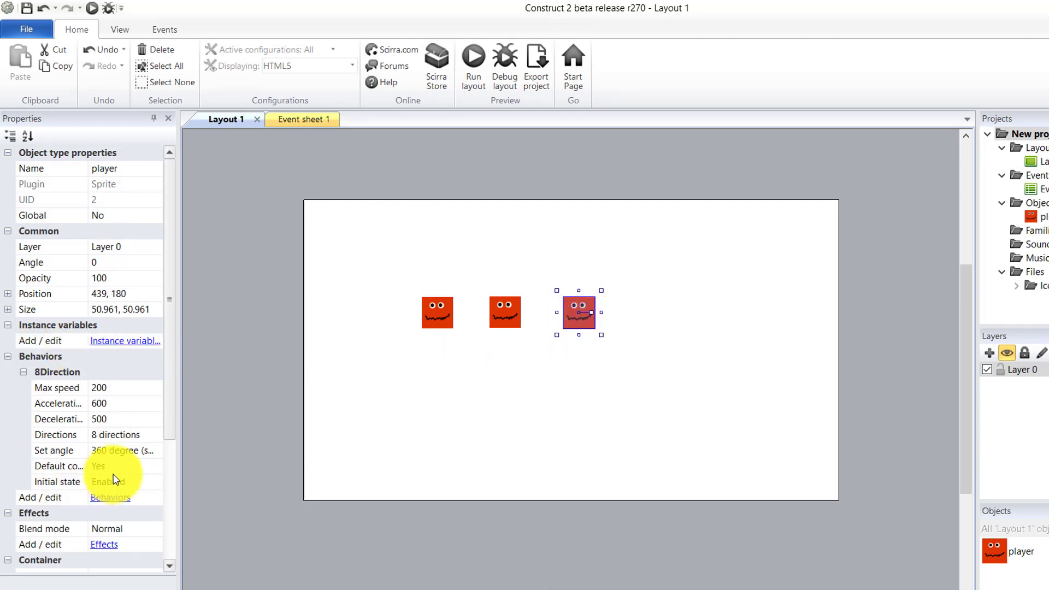
left_click(495, 318)
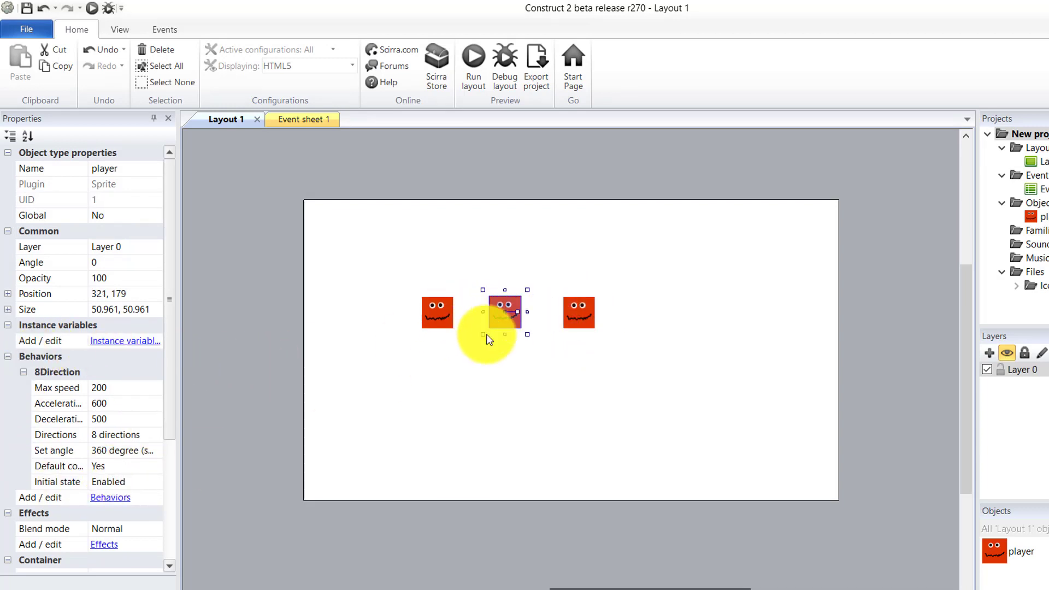
left_click(445, 317)
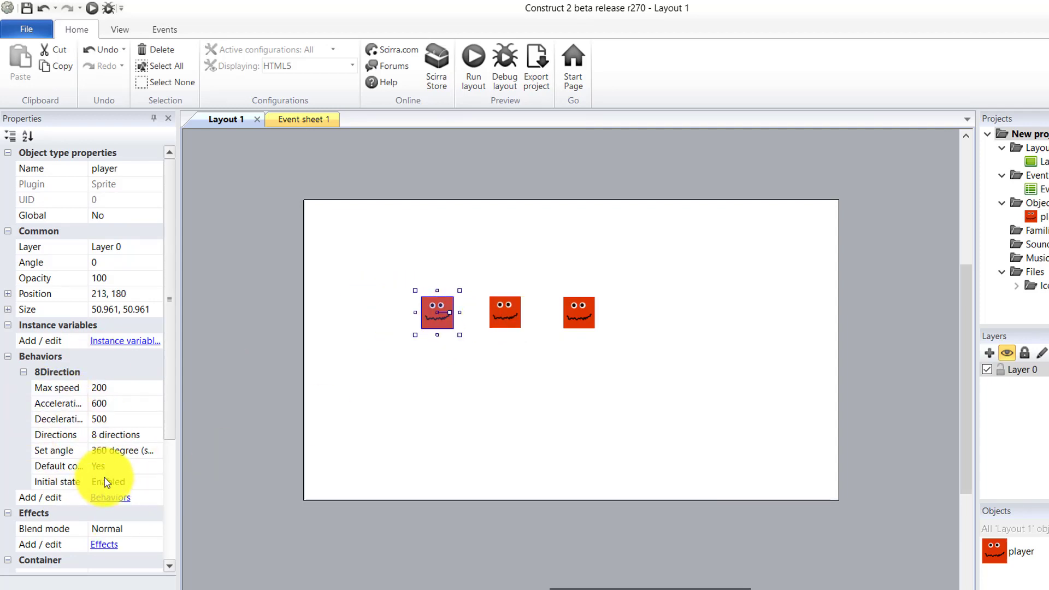
left_click(571, 318)
left_click(503, 323)
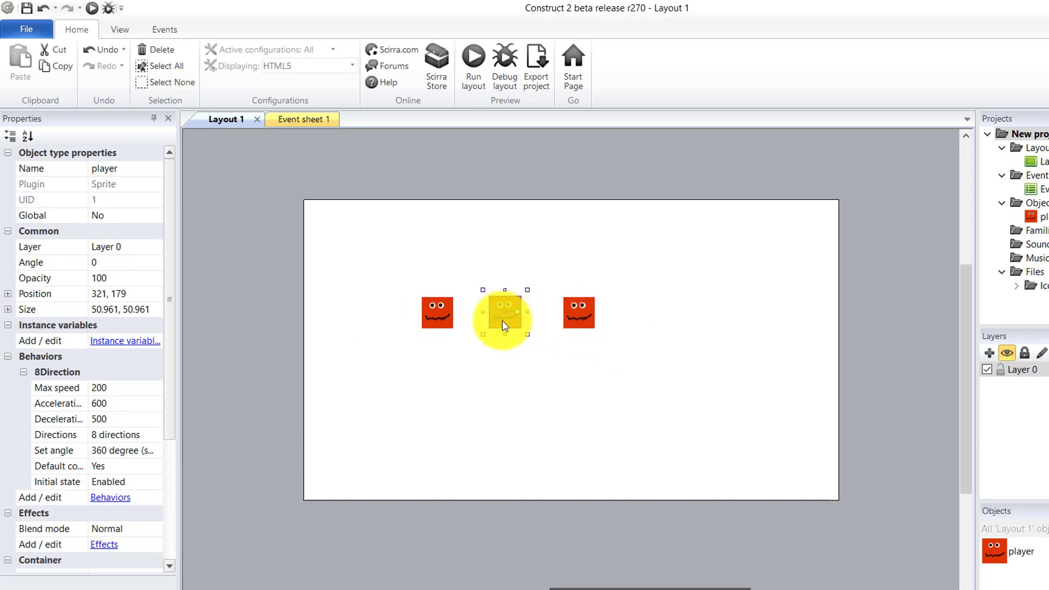
left_click(445, 315)
left_click(520, 316)
Step: Compare the UID of the three player instances one after another
left_click(440, 313)
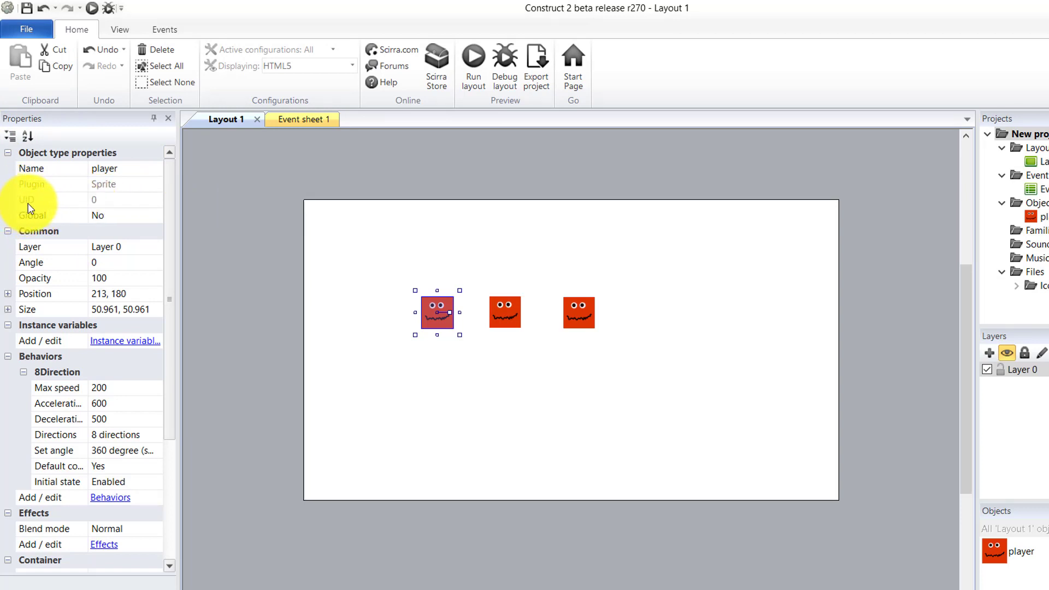
left_click(504, 312)
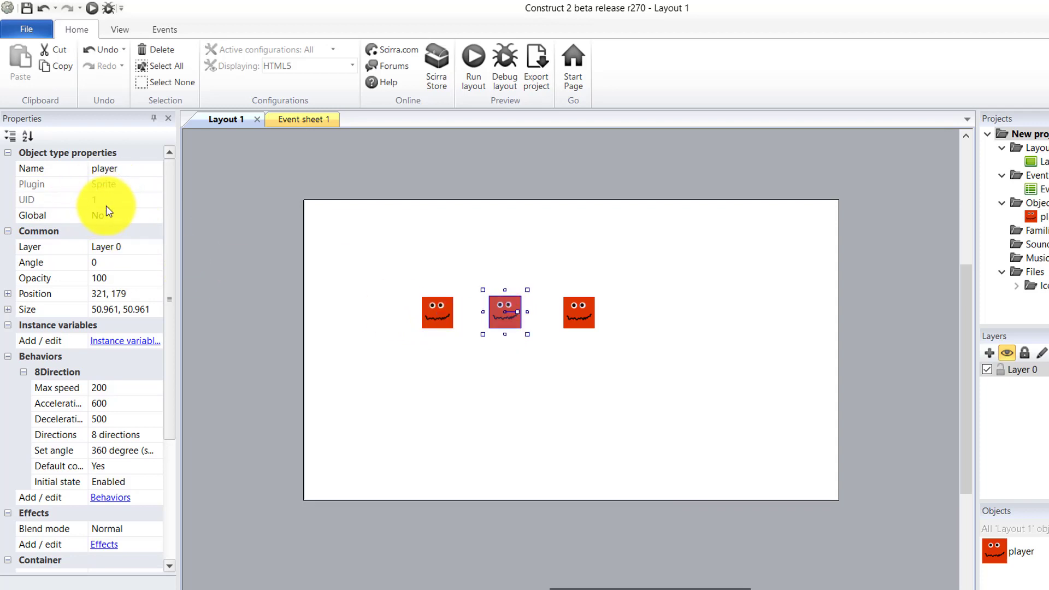
left_click(435, 305)
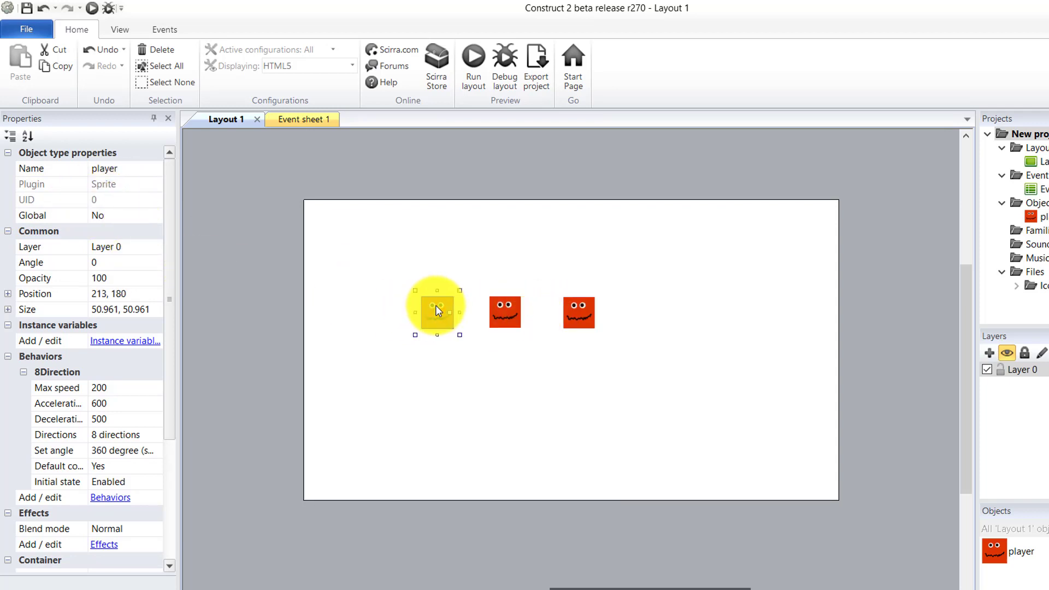
left_click(515, 313)
left_click(581, 313)
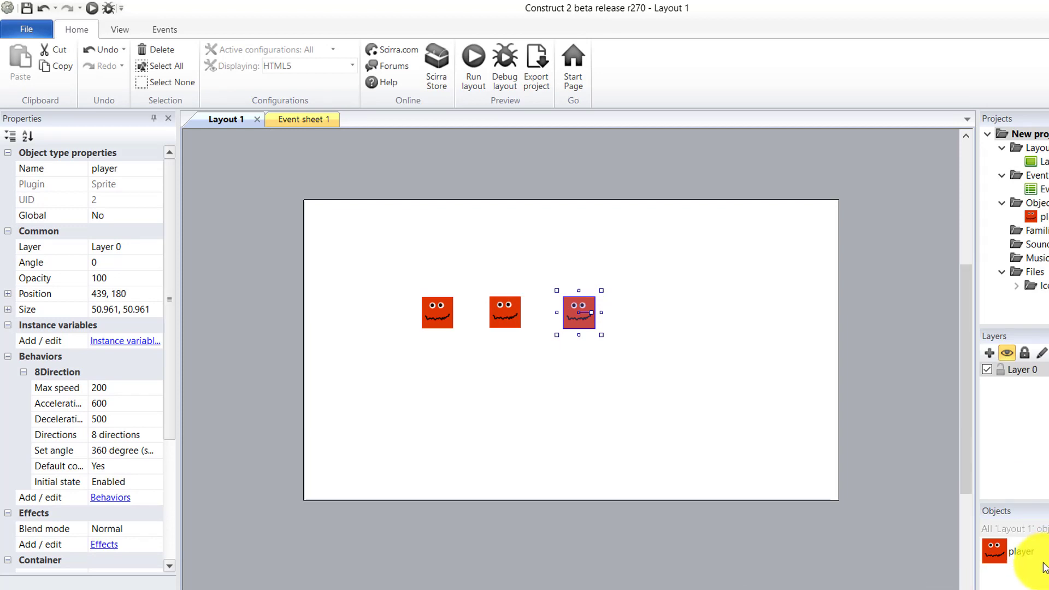
Step: Open the player sprite's image for editing and fill its red background with bright green
double_click(594, 327)
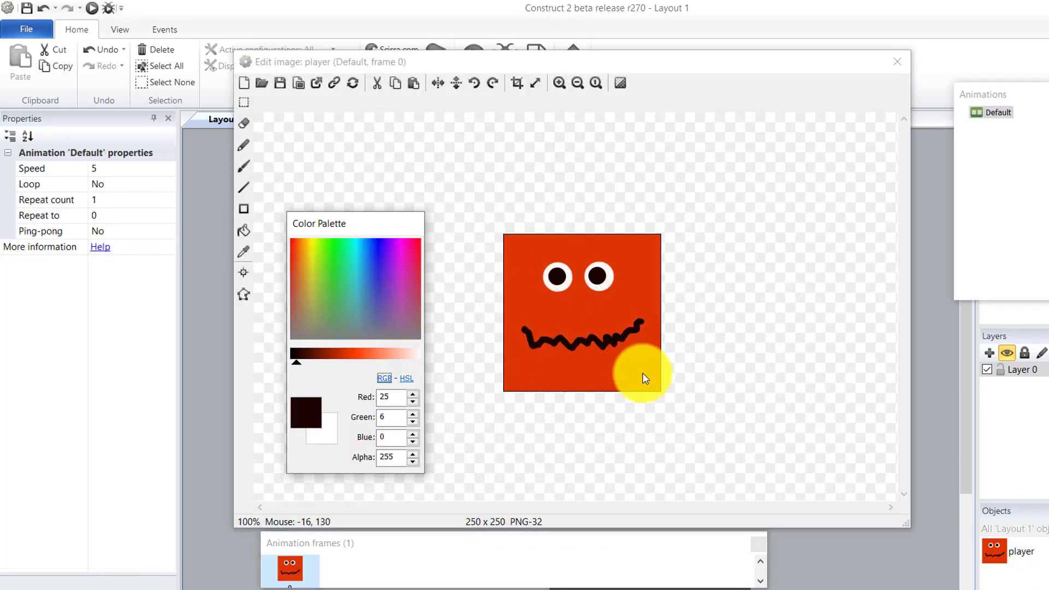
left_click(244, 230)
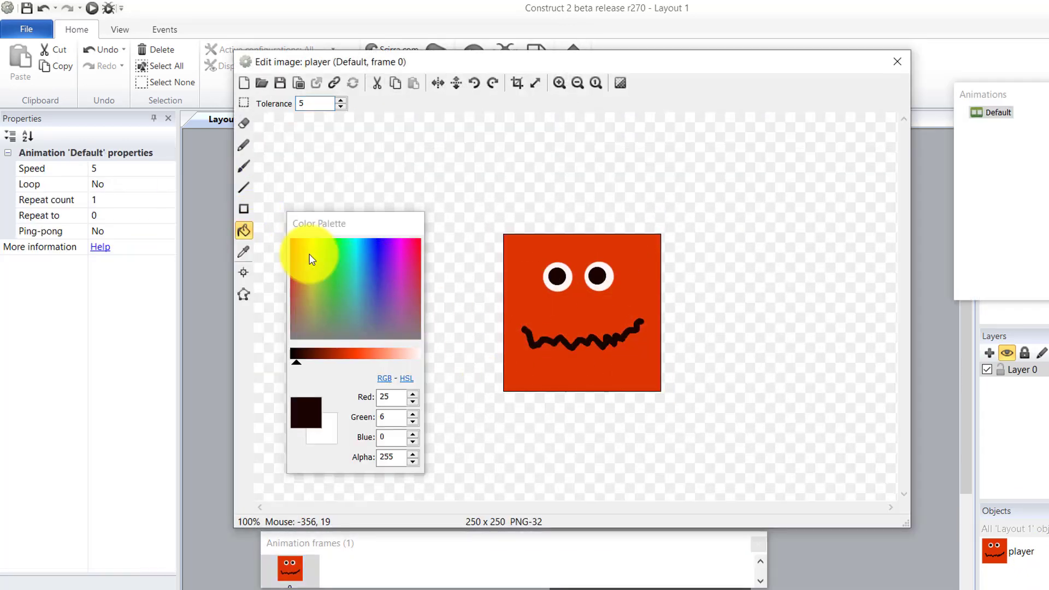
left_click(329, 253)
left_click(516, 266)
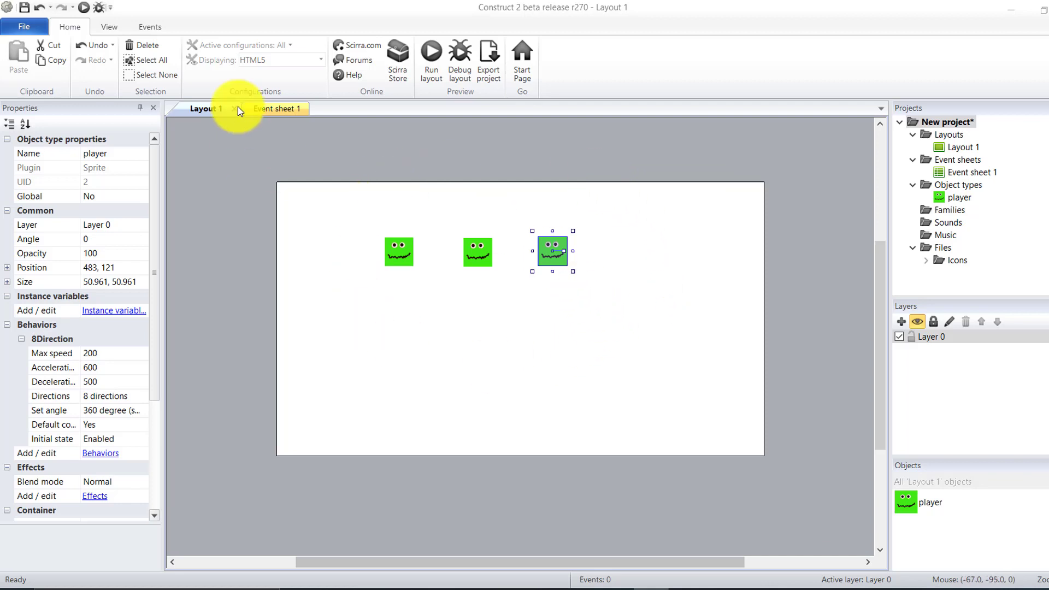
Step: Preview the layout with the three green players, then minimize the preview and clear the selection in the layout
left_click(432, 48)
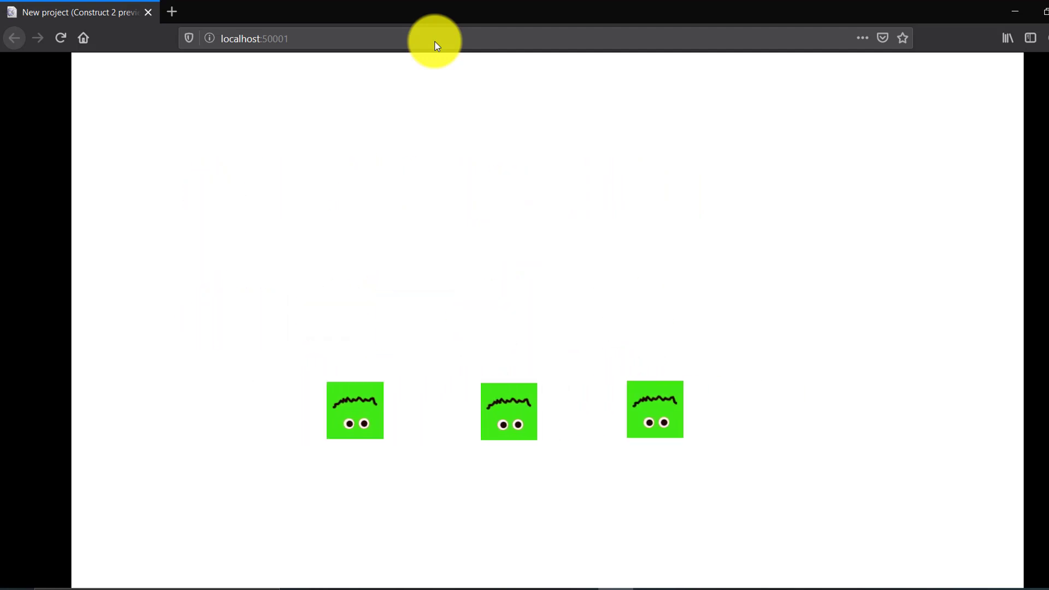
left_click(1015, 12)
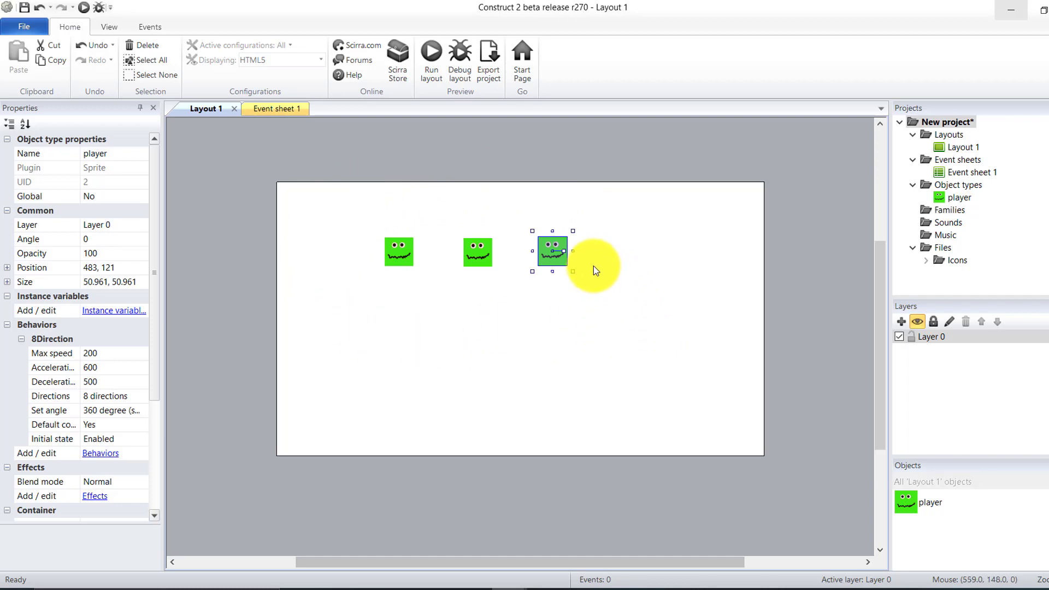
left_click(618, 340)
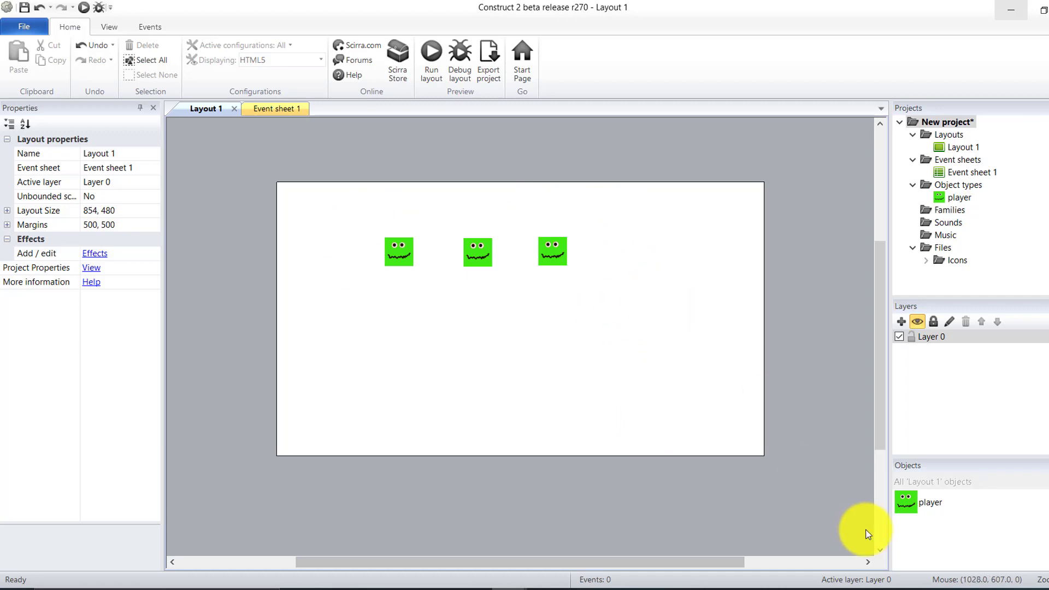
Step: Clone the player object type and place the clone, player2, in the layout below the three green players at about 592, 327
left_click(914, 504)
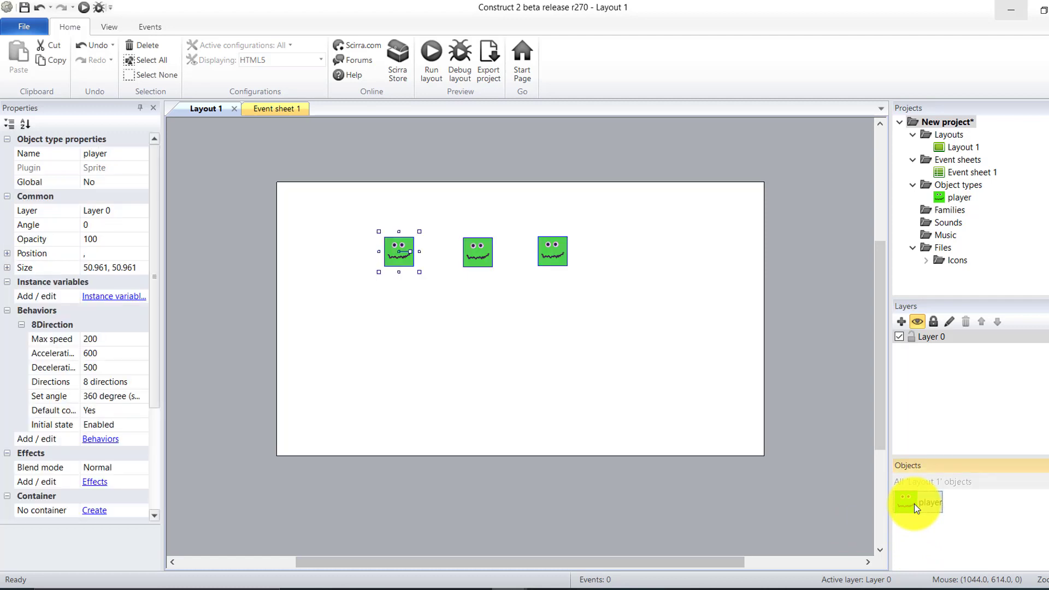
right_click(914, 504)
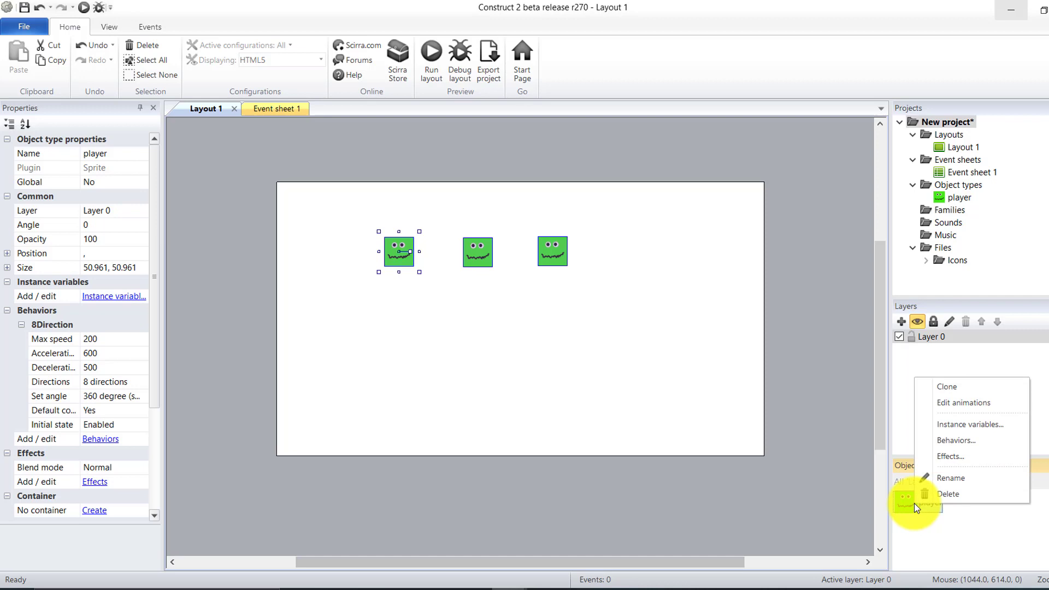
left_click(950, 388)
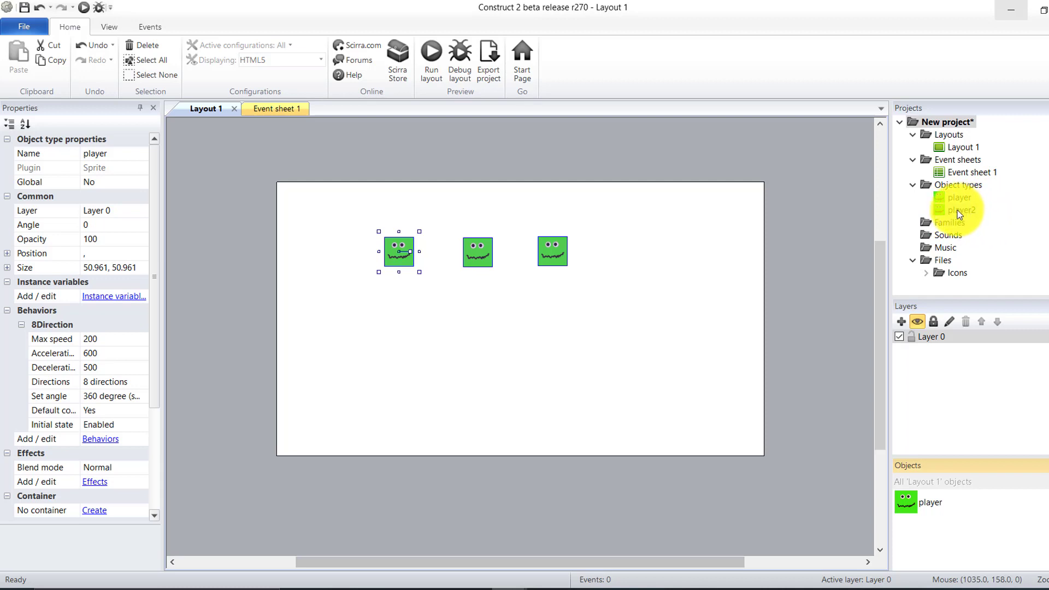
left_click_drag(964, 211, 589, 361)
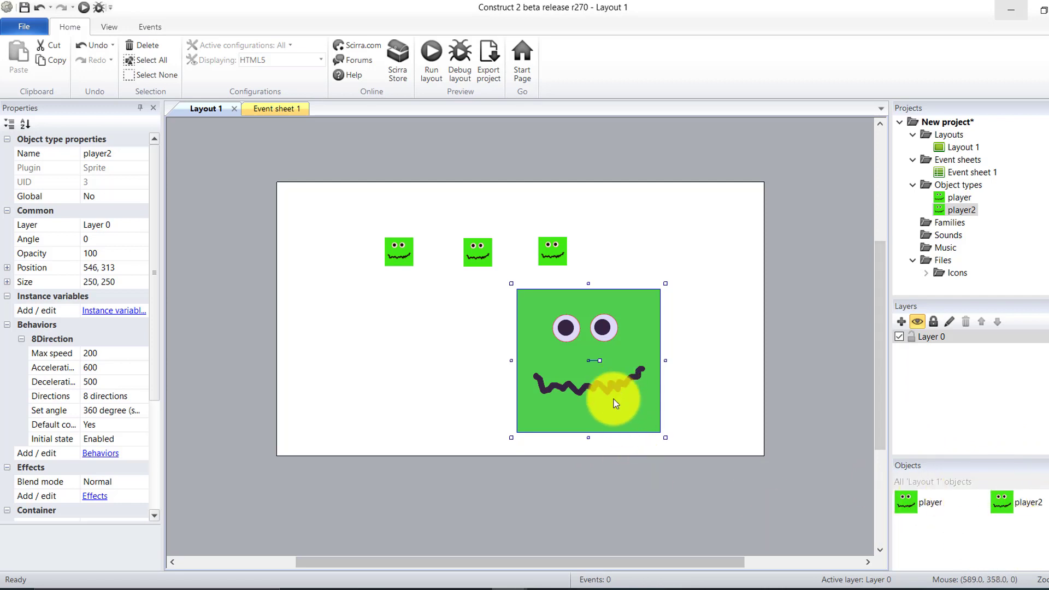
left_click_drag(614, 388, 670, 392)
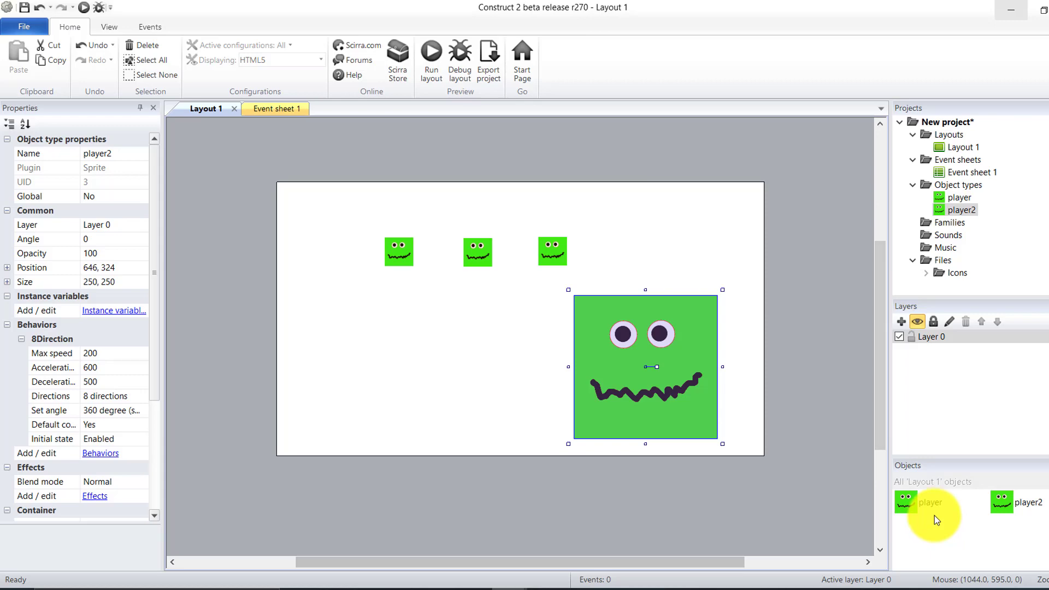
left_click_drag(608, 359, 576, 364)
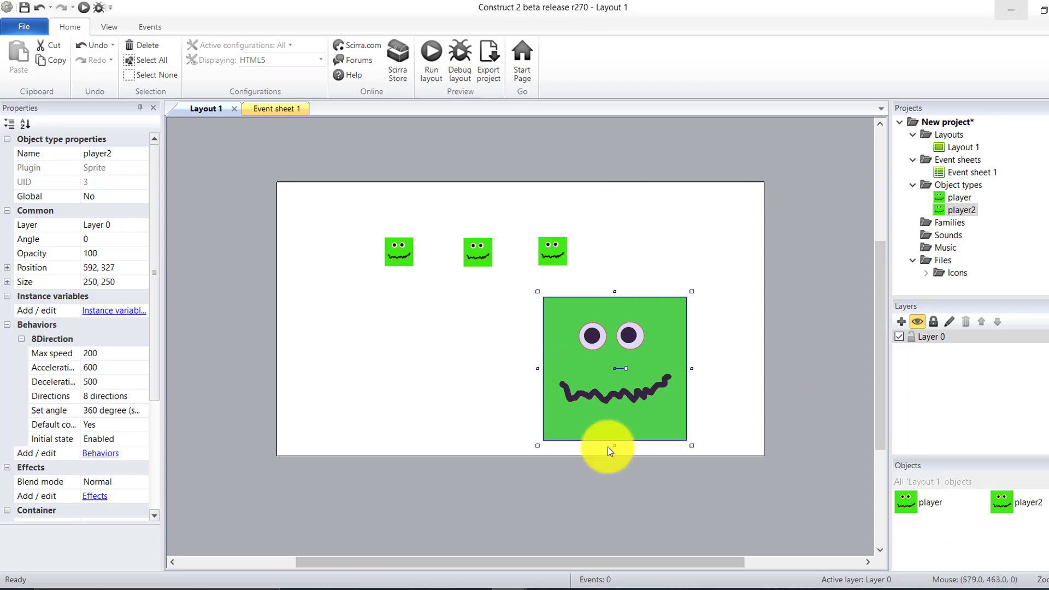
Step: Open the player2 sprite's image for editing and fill its green background with orange (RGB 238, 80, 16)
double_click(605, 367)
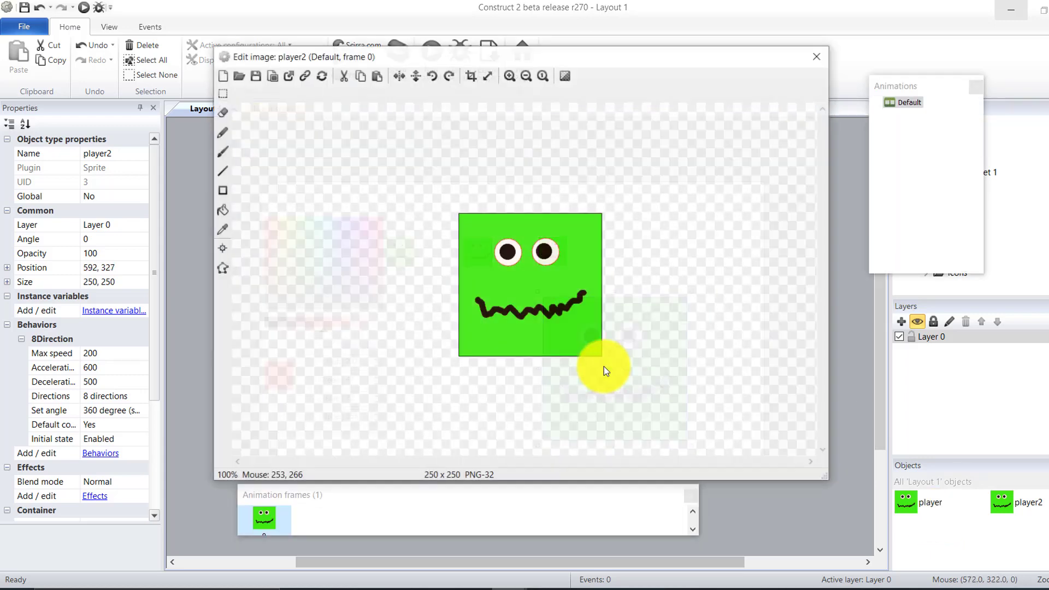
left_click(222, 210)
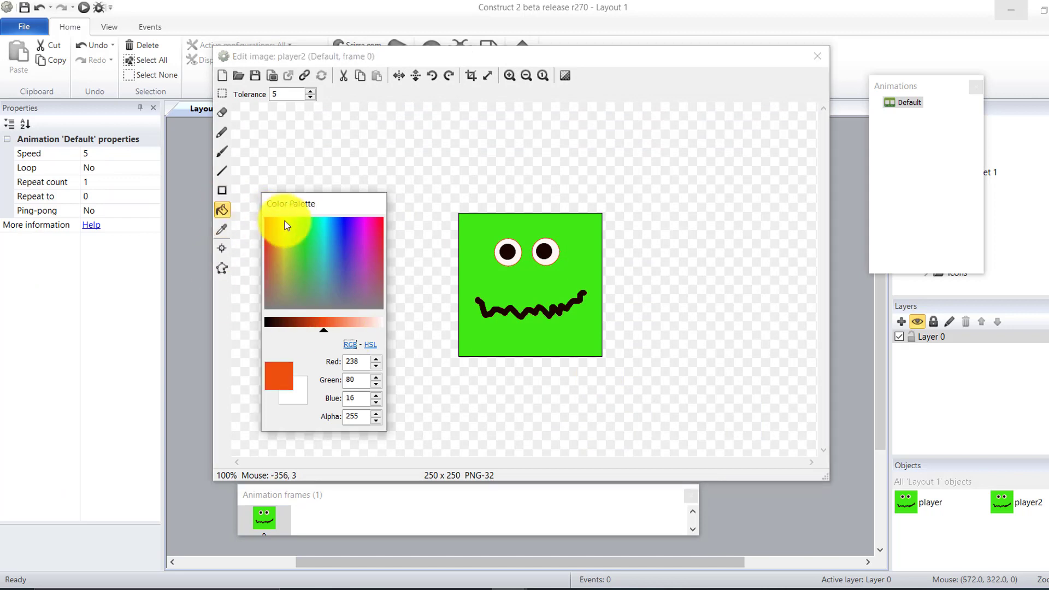
left_click(480, 250)
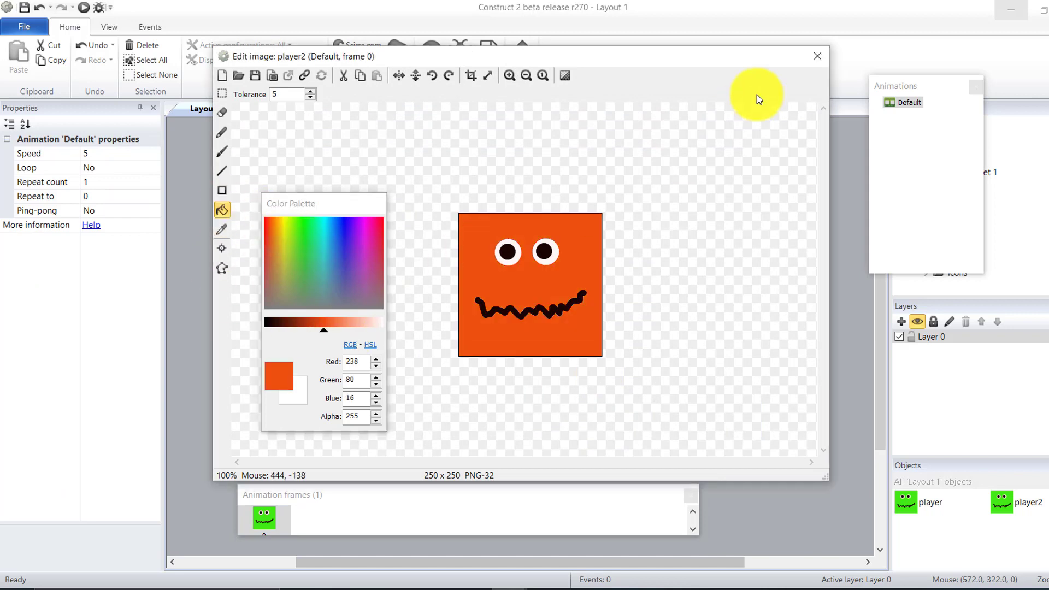
left_click(816, 56)
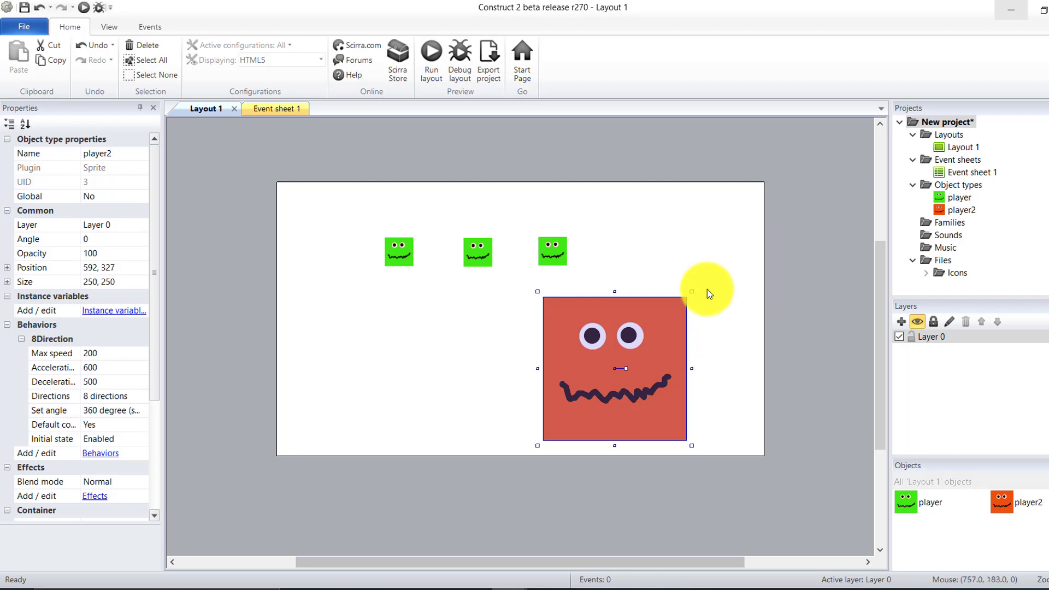
Step: Shrink the player2 sprite to about 89 × 89 and preview the layout, then minimize the preview
left_click_drag(692, 294, 511, 353)
left_click(432, 52)
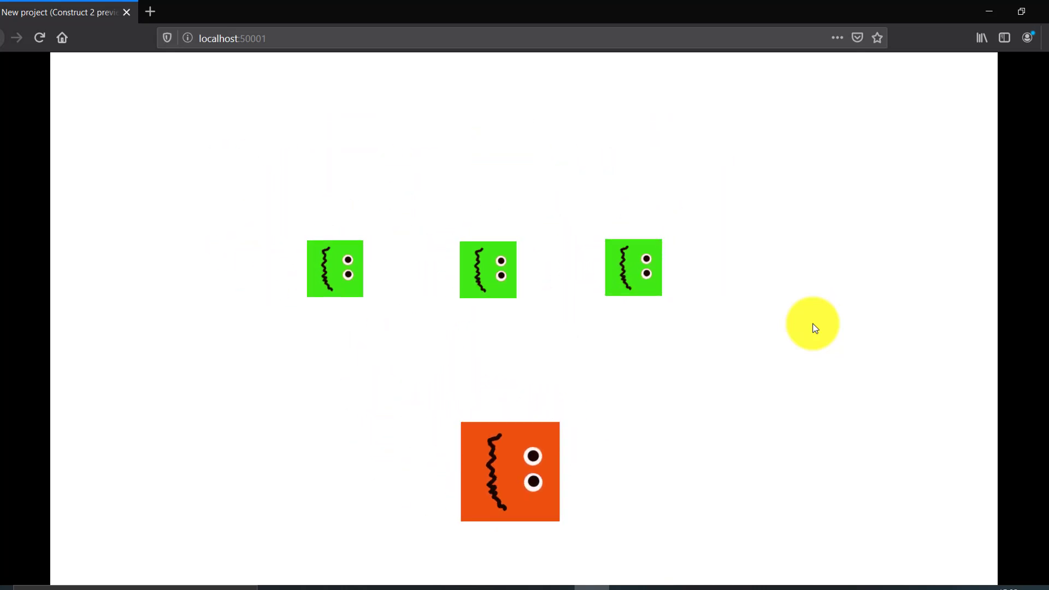
left_click(991, 12)
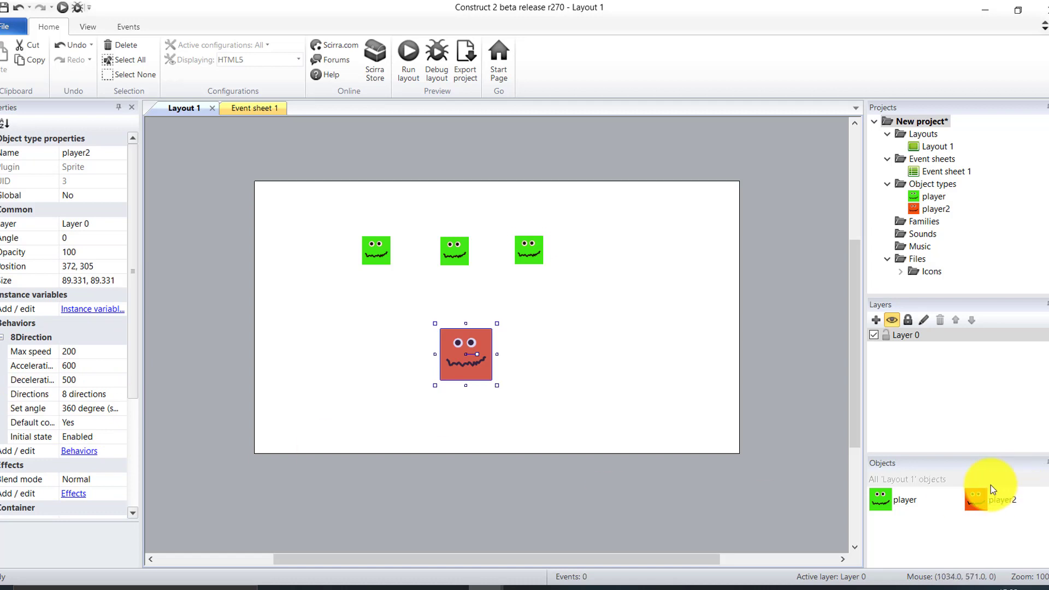
Step: Move the player2 sprite to about 715, 324, near the lower-right corner of the layout area
left_click_drag(490, 379, 578, 366)
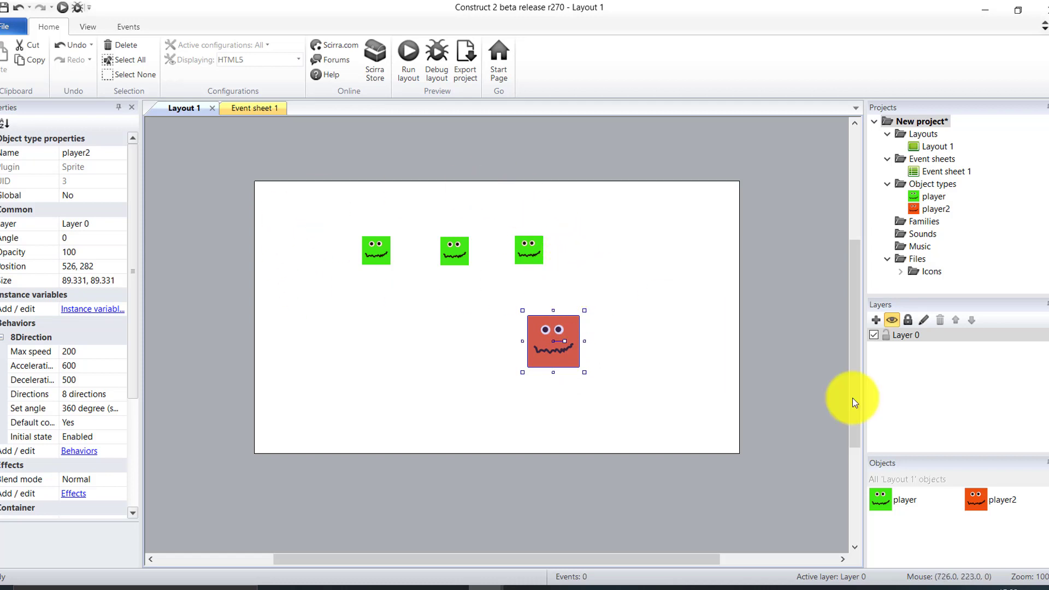
left_click_drag(541, 344, 650, 368)
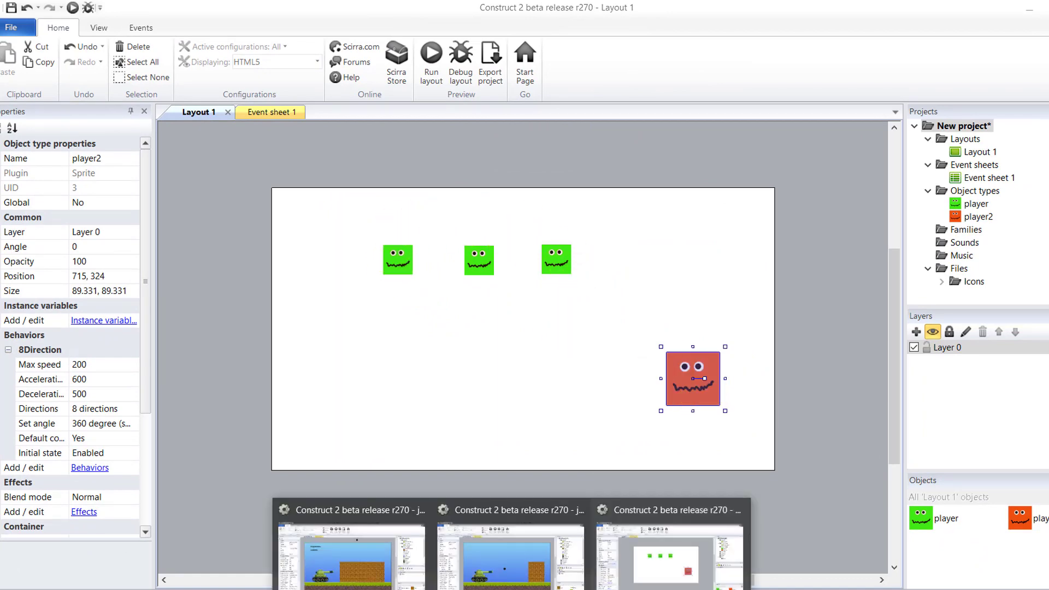
Step: Switch to the tank physics project "juego -fisicas- proceso" and from there to its version with global and instance variables
left_click(525, 568)
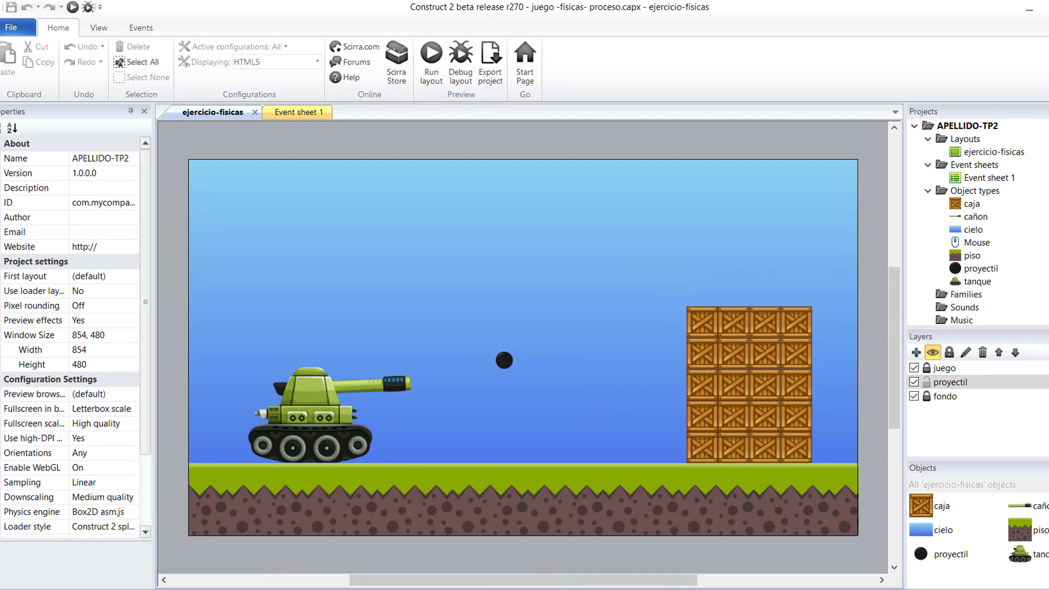
left_click(697, 330)
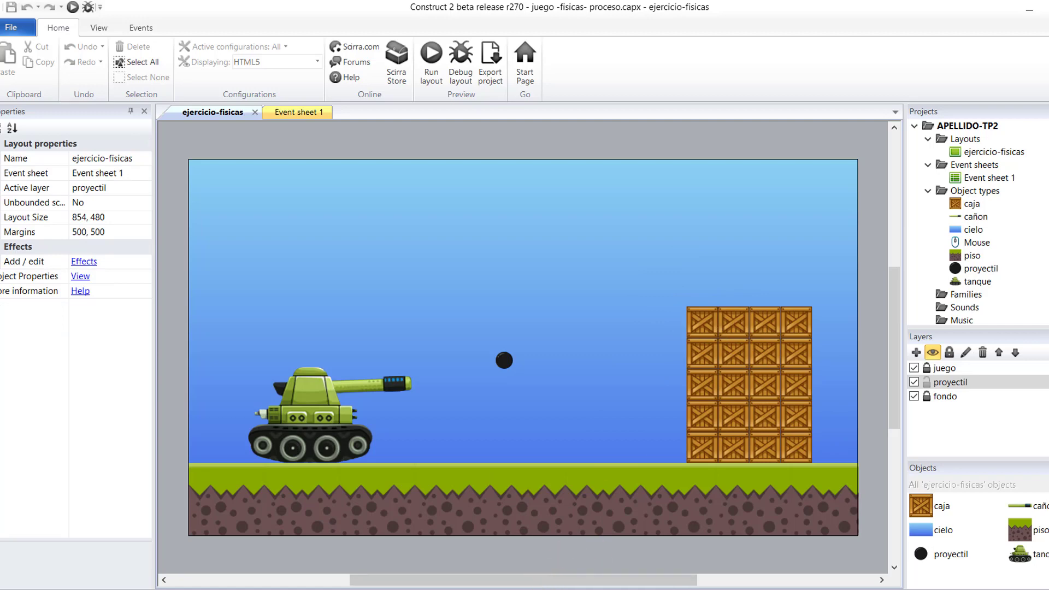
mouse_move(439, 579)
left_click(401, 573)
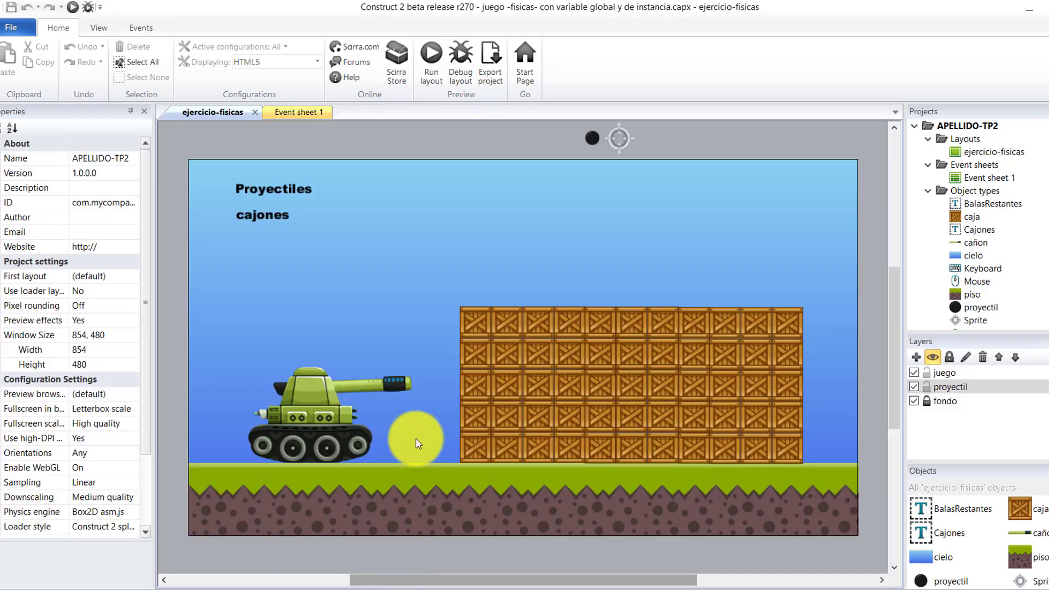
Step: Compare the properties and UID of several caja instances across the crate wall
left_click(476, 330)
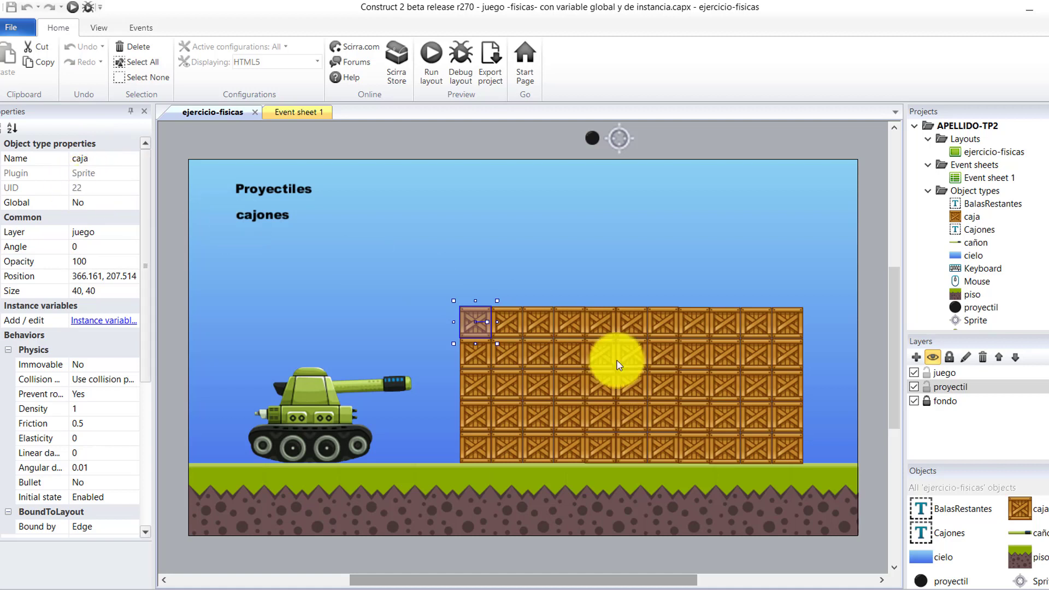
left_click(633, 425)
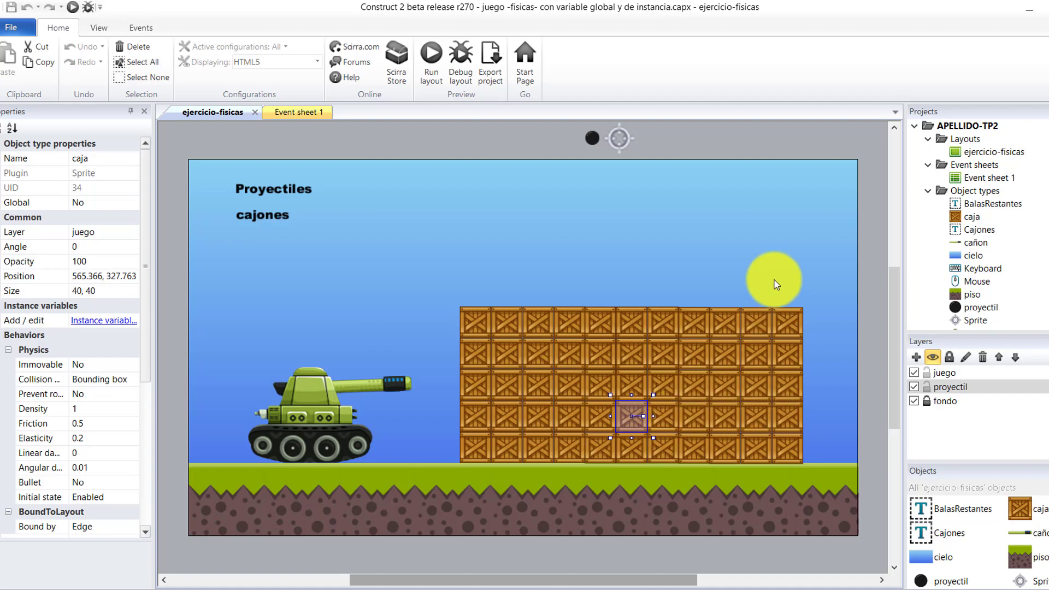
left_click(776, 359)
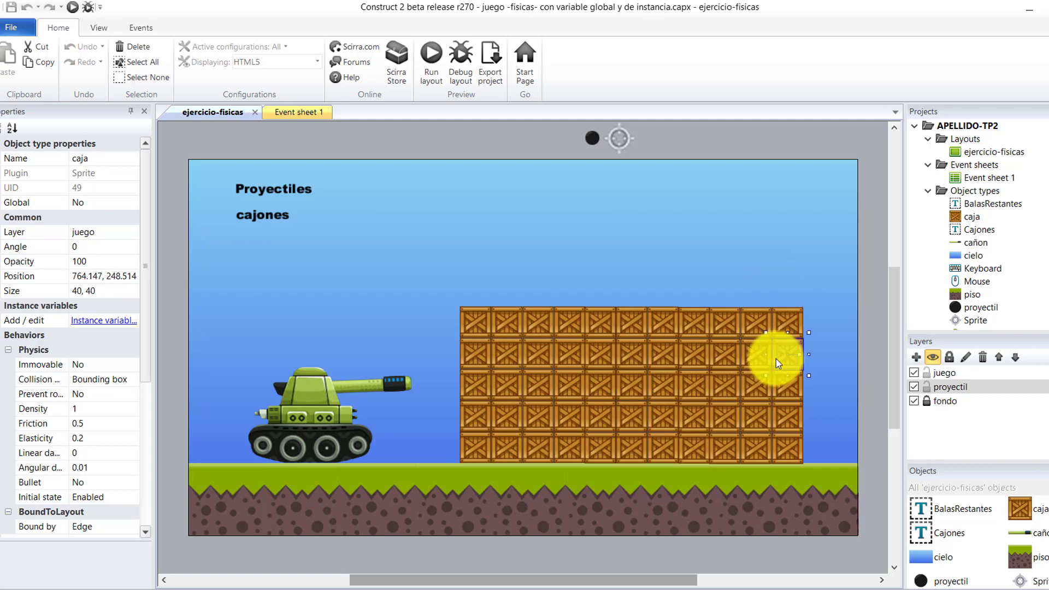
left_click(700, 356)
left_click(600, 354)
left_click(571, 454)
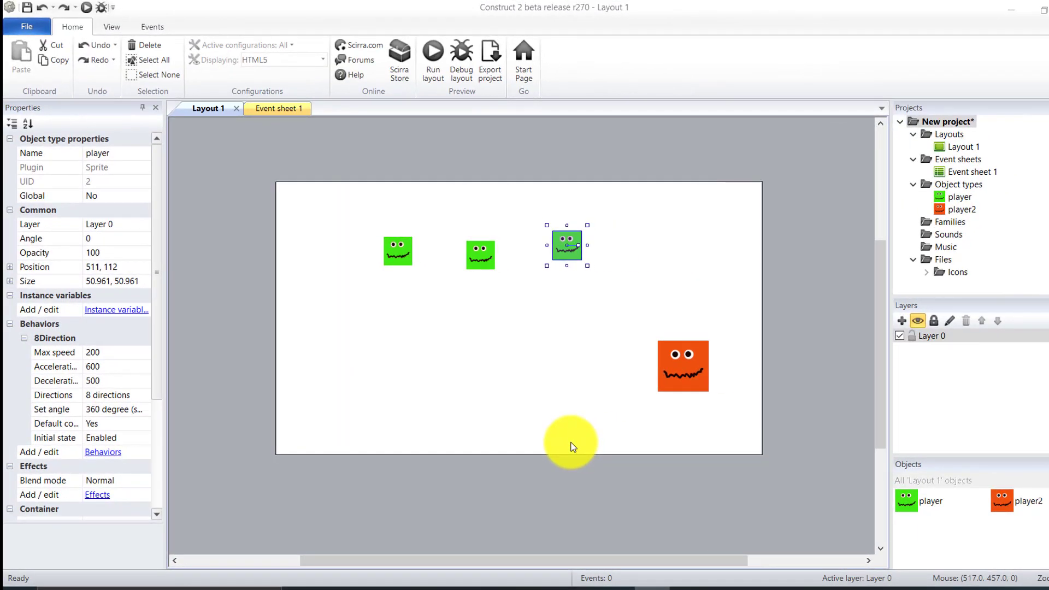
Step: Move the three green player instances slightly lower in their row, placing the first one at about 227, 144
left_click_drag(571, 257, 576, 266)
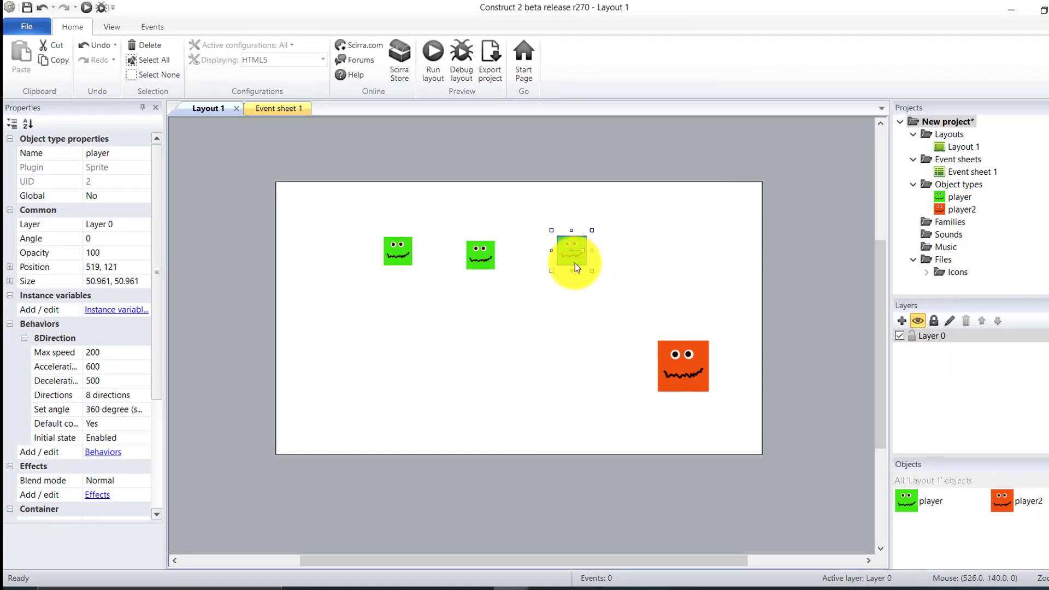
left_click_drag(489, 258, 493, 258)
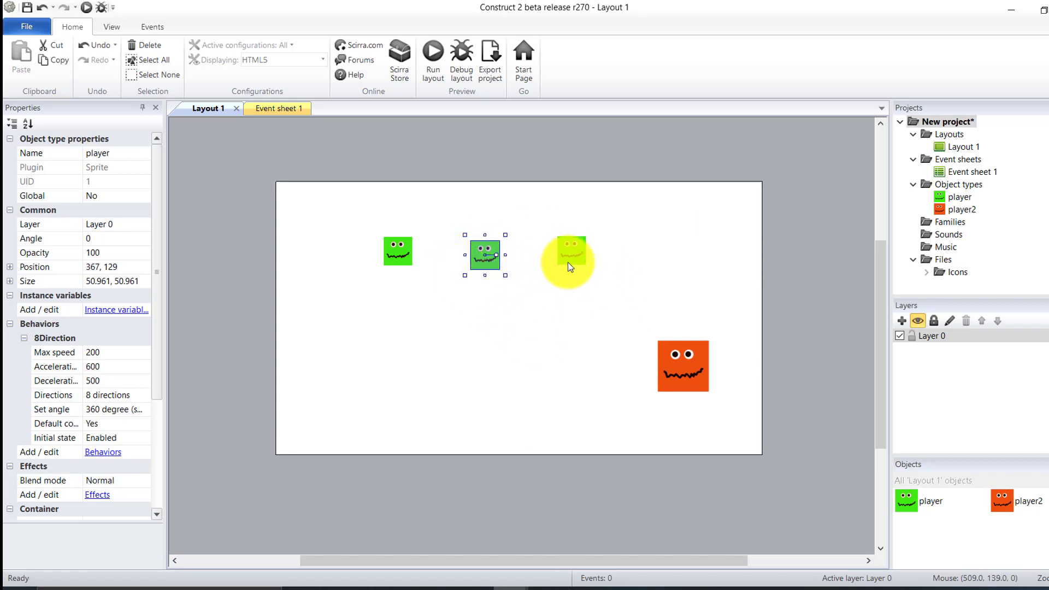
left_click_drag(574, 256, 577, 268)
left_click_drag(497, 266, 505, 273)
left_click_drag(406, 272, 410, 279)
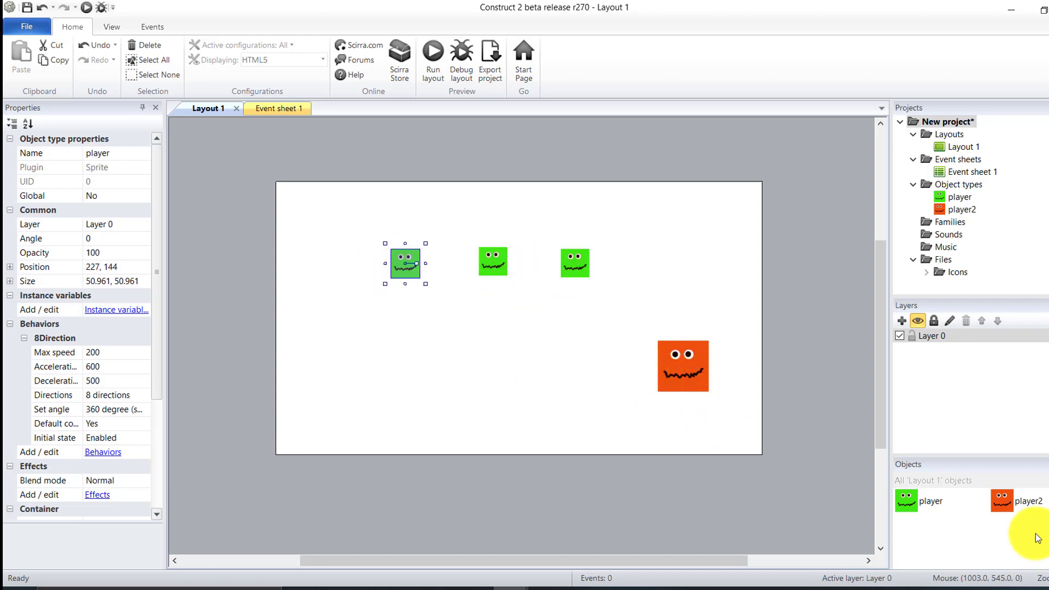
Step: Delete the player2 object type from the project
left_click(1008, 500)
right_click(1011, 500)
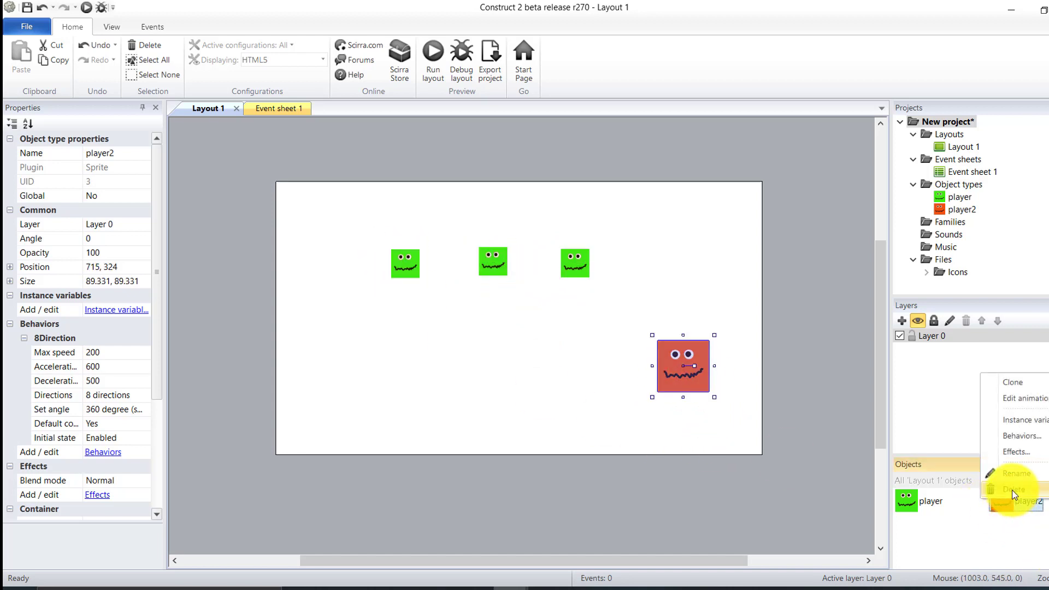
left_click(1007, 487)
left_click(600, 337)
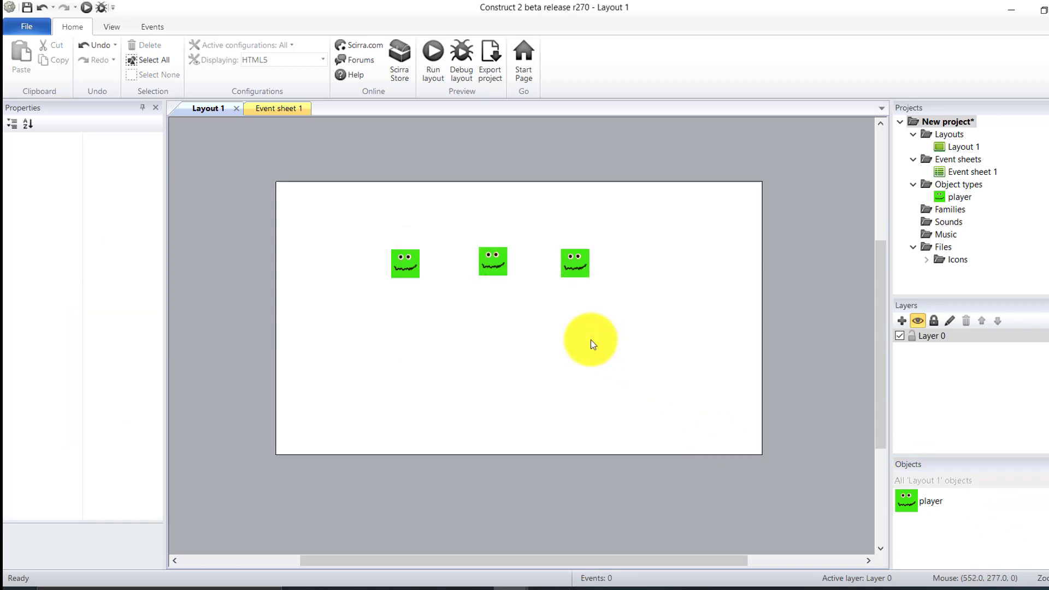
Step: Check the UID of each remaining player instance and compare them with the properties of the player object type
left_click(406, 267)
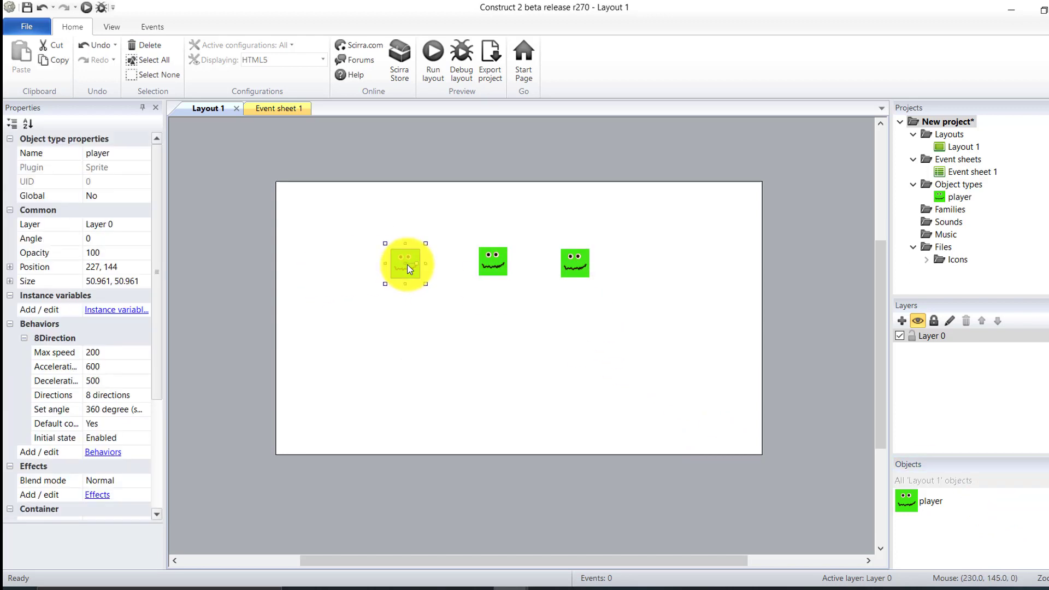
left_click_drag(485, 268, 484, 272)
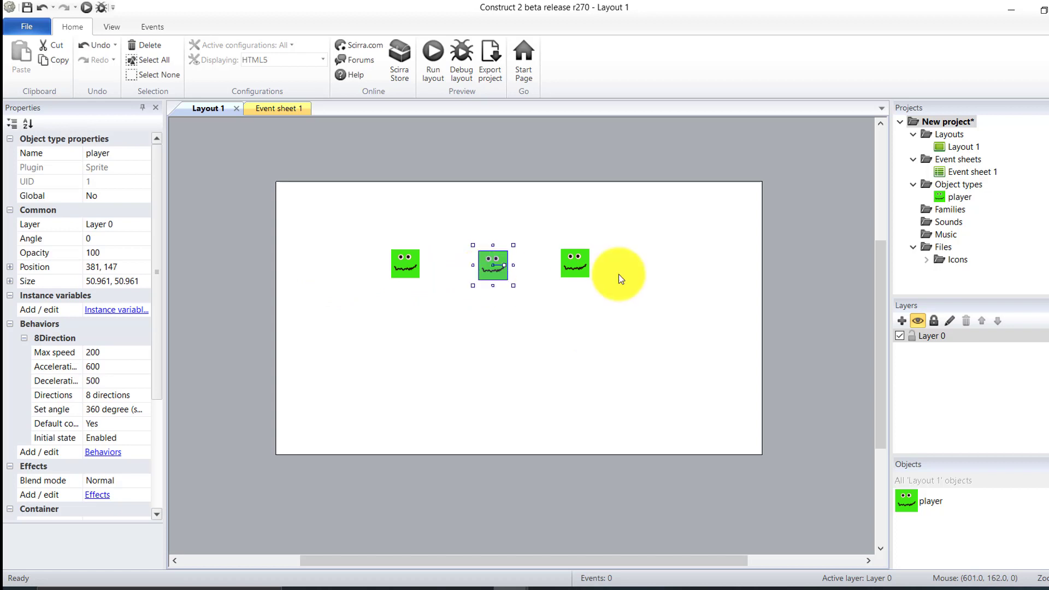
left_click_drag(576, 269, 580, 278)
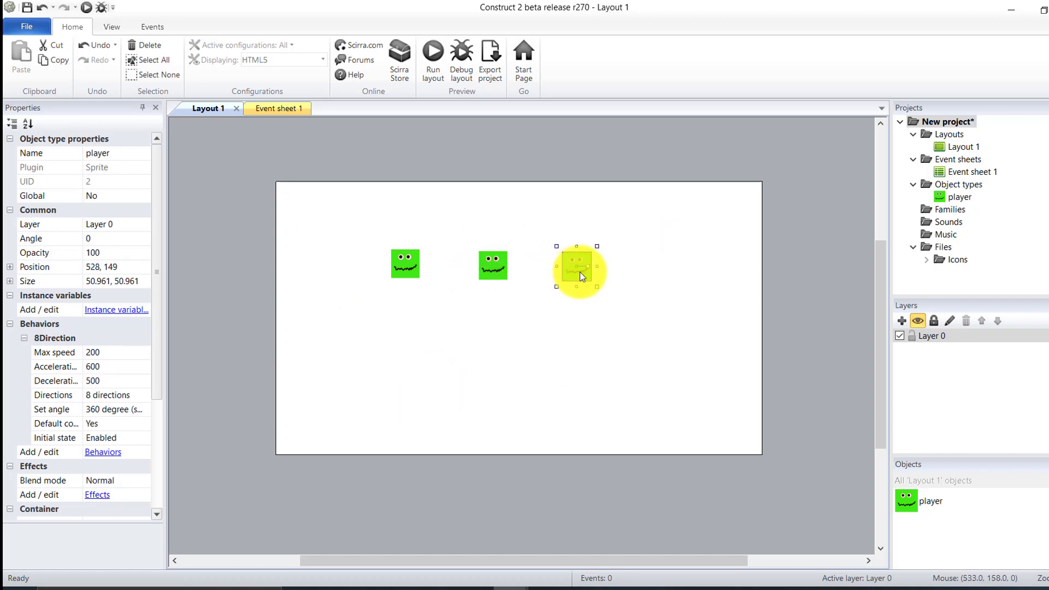
left_click(407, 267)
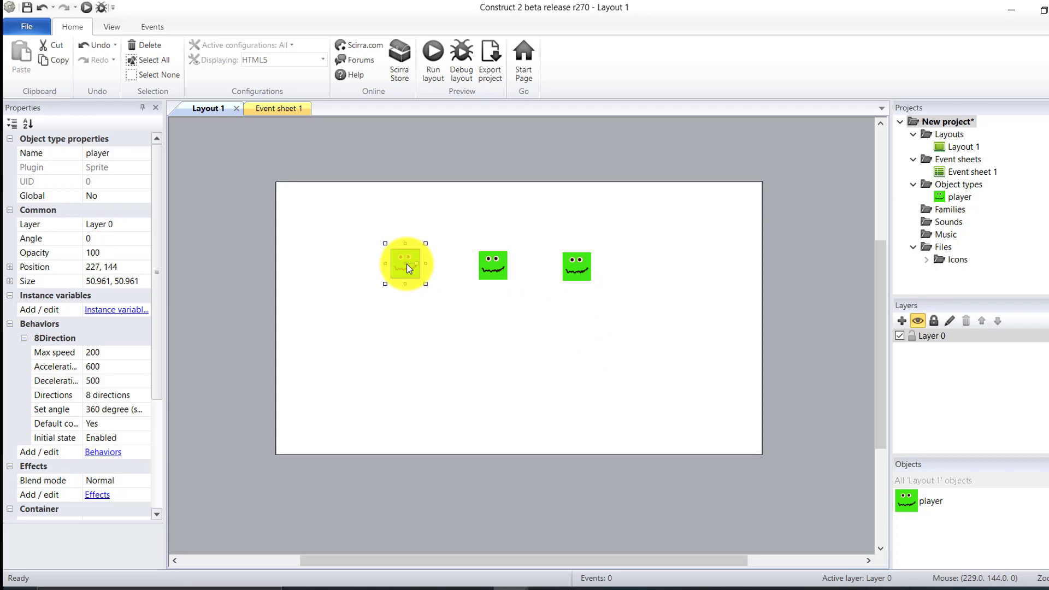
left_click(909, 500)
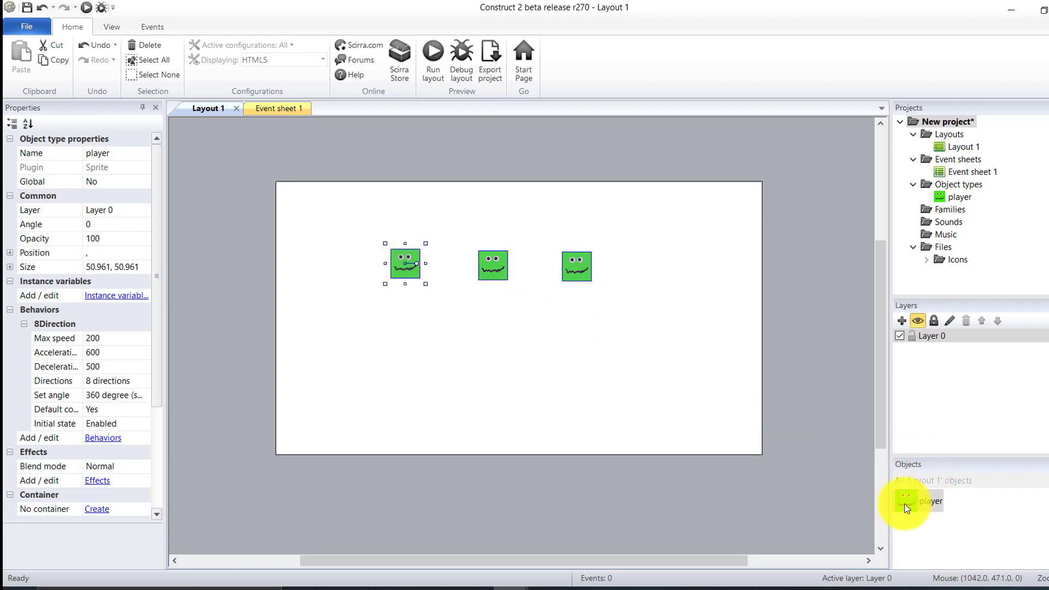
Step: Open the player sprite's image for editing and rearrange the editor, color palette and animations windows around the image
double_click(405, 262)
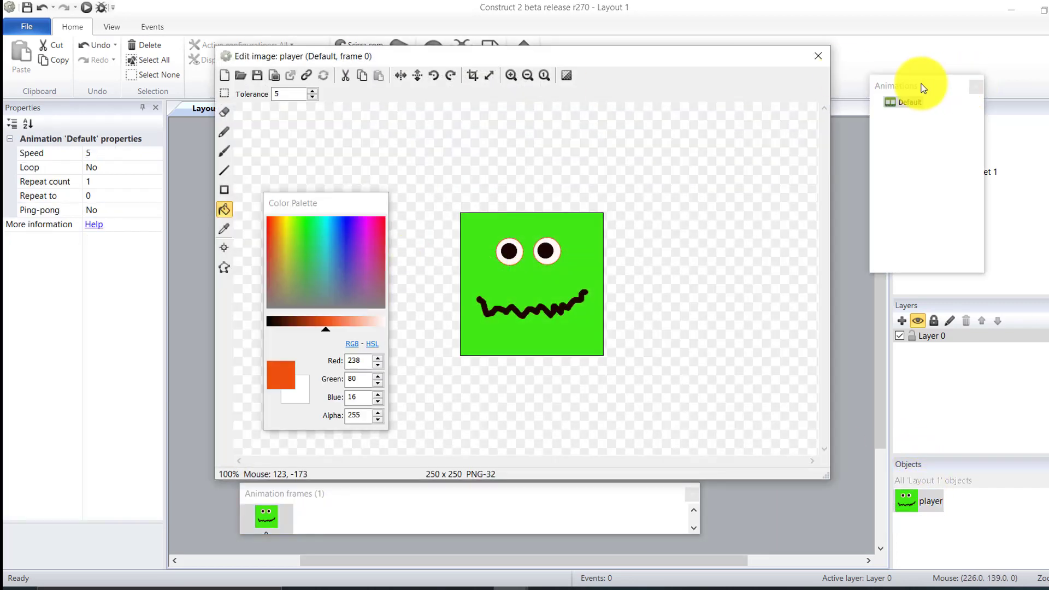
left_click_drag(923, 88, 921, 160)
mouse_move(654, 58)
left_mouse_down()
mouse_move(667, 32)
mouse_move(668, 43)
left_mouse_up()
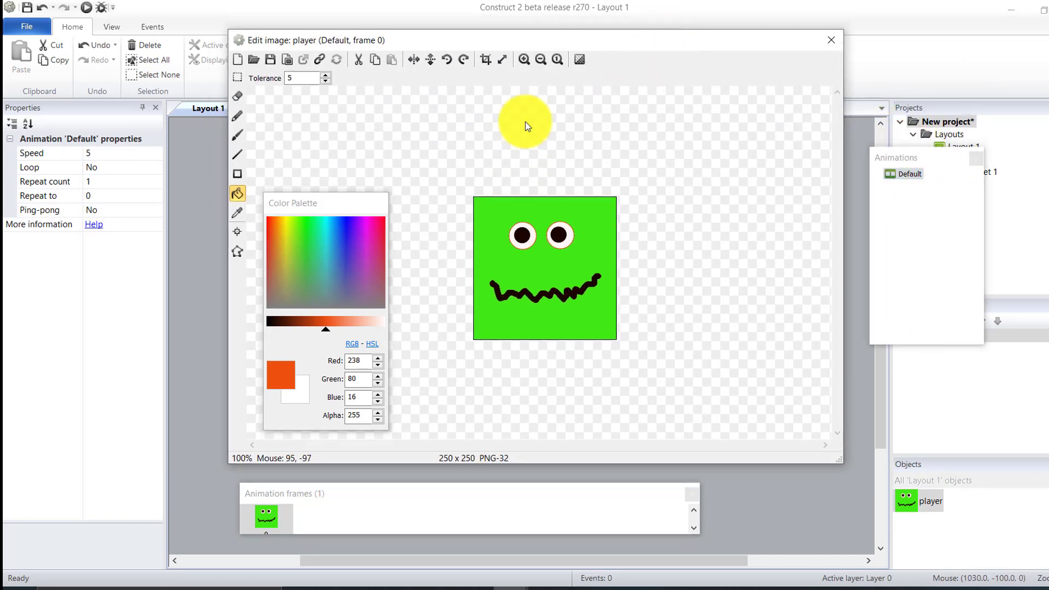
left_click_drag(376, 206, 211, 246)
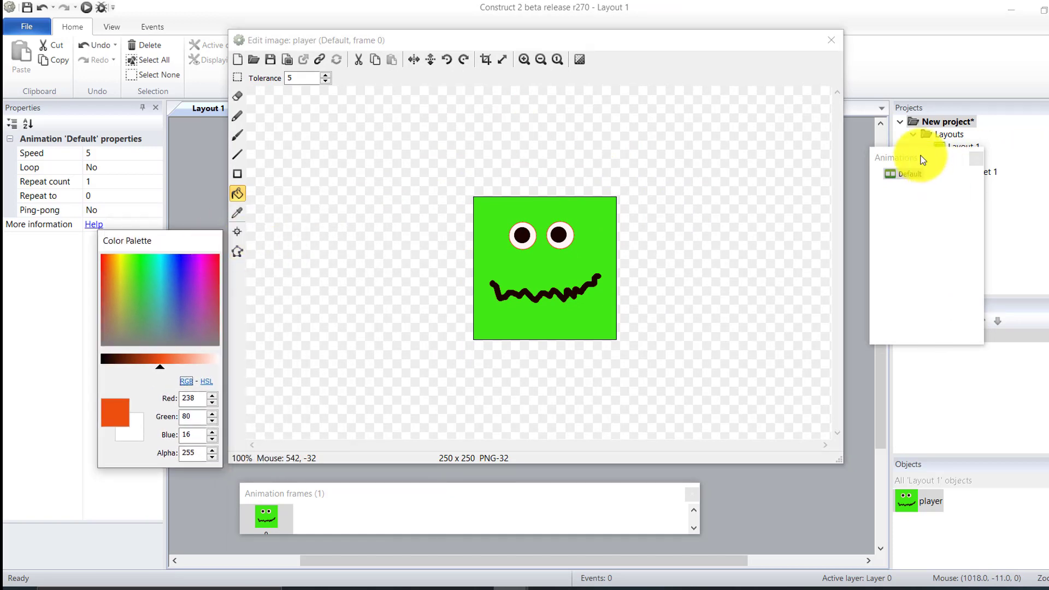
left_click_drag(923, 160, 747, 181)
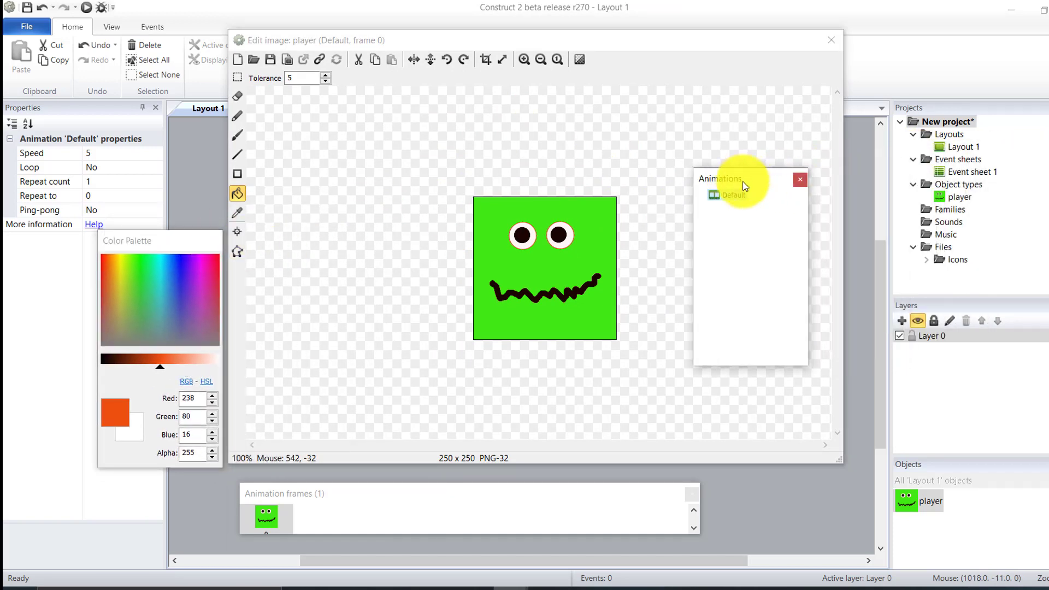
Step: Move the animation frames window over the lower part of the image editor and shift the animations window slightly to the right
left_click(621, 511)
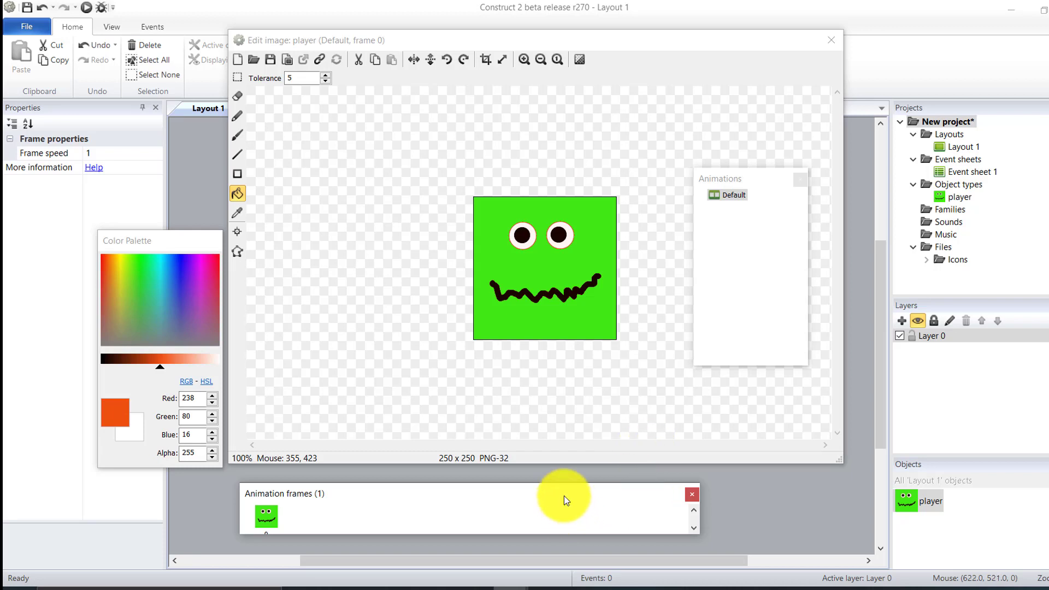
left_click_drag(565, 496, 628, 393)
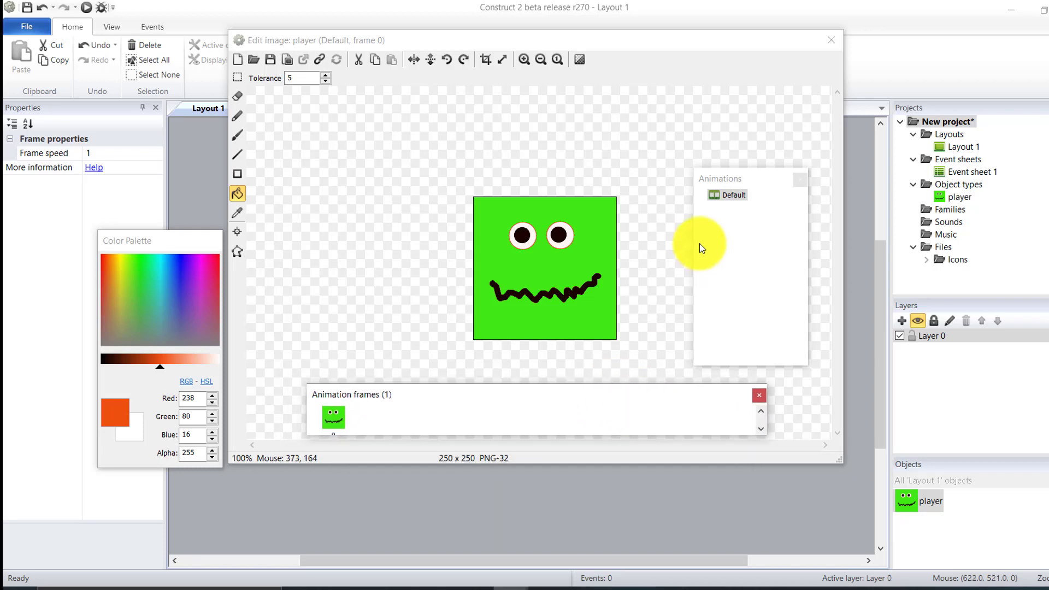
left_click_drag(736, 179, 746, 178)
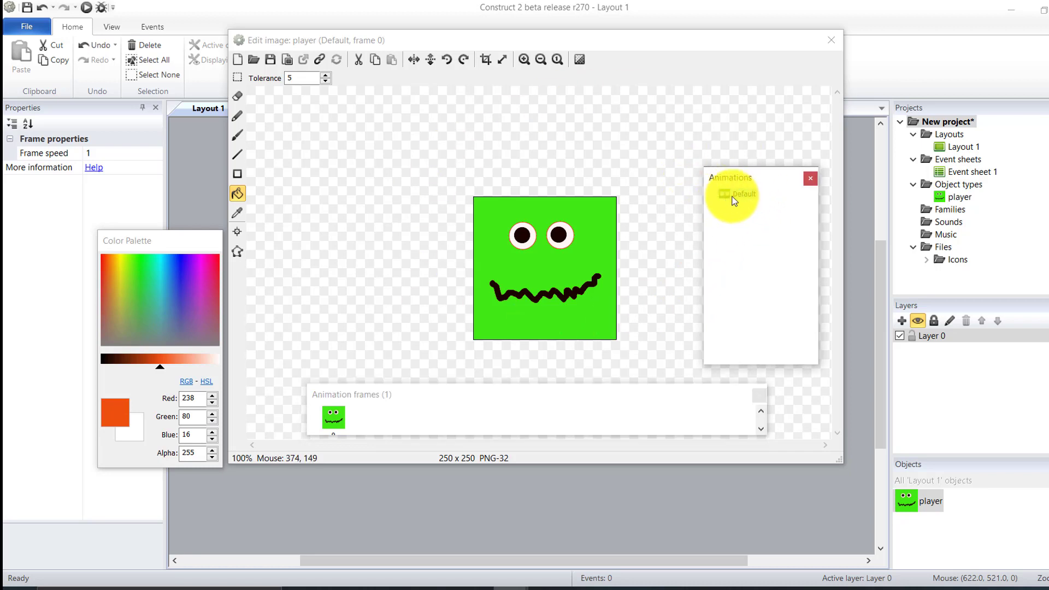
Step: Rename the player sprite's Default animation to "verde"
left_click(740, 196)
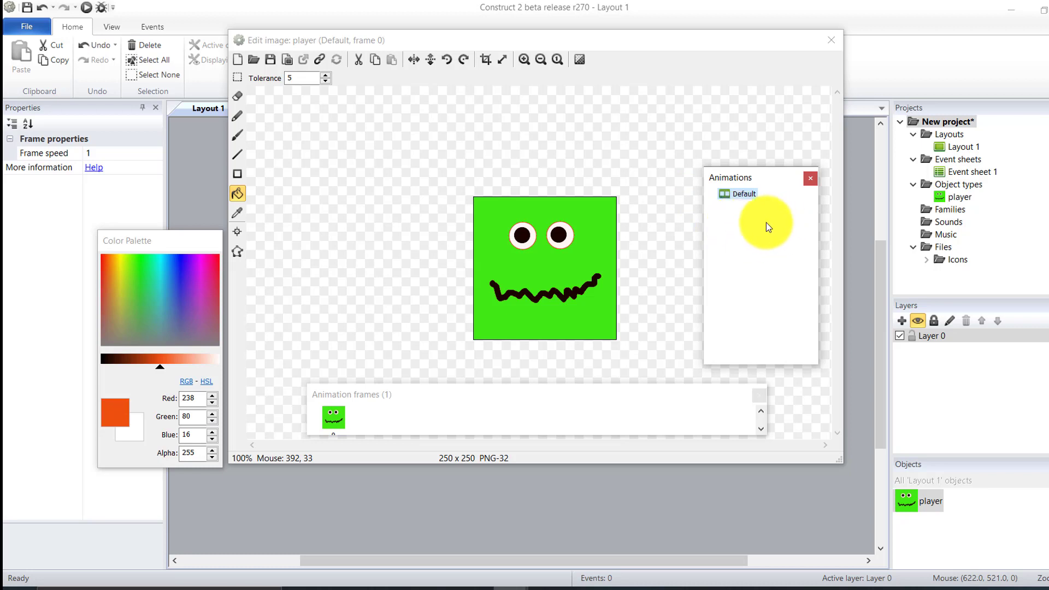
left_click(747, 196)
left_click(746, 196)
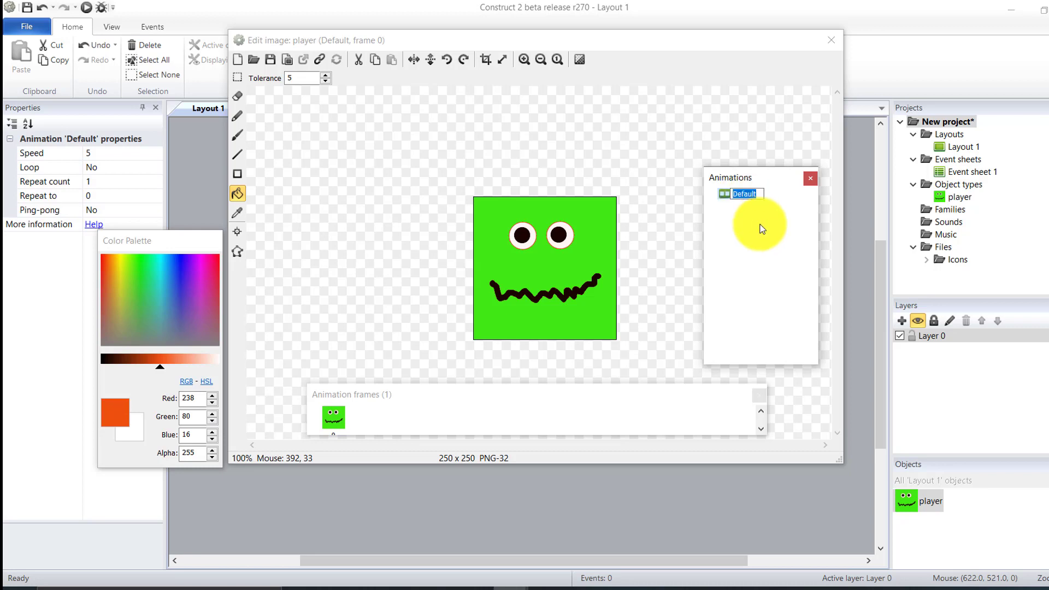
type("verde")
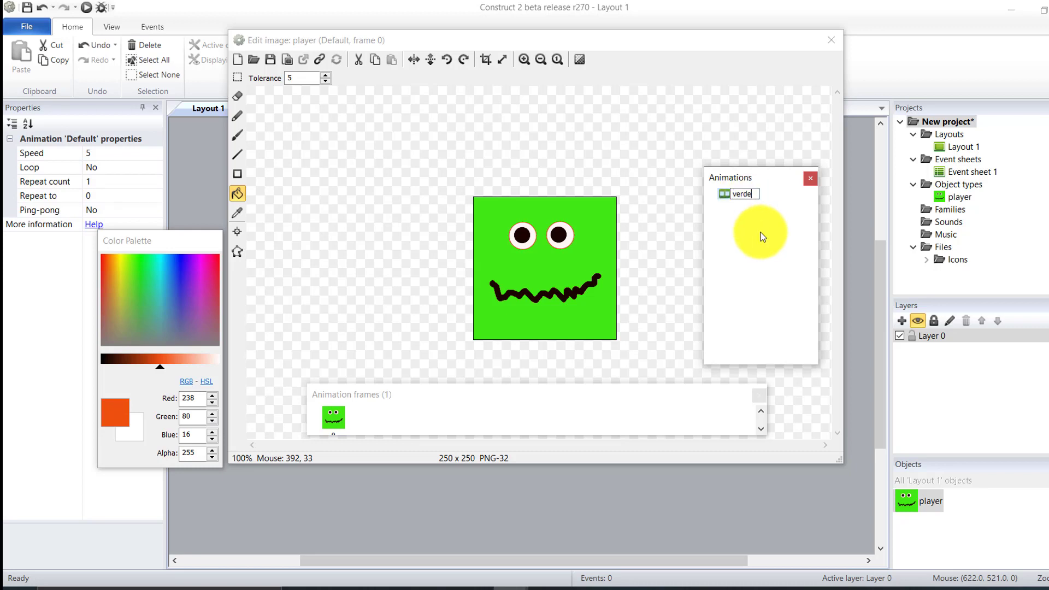
key("Return")
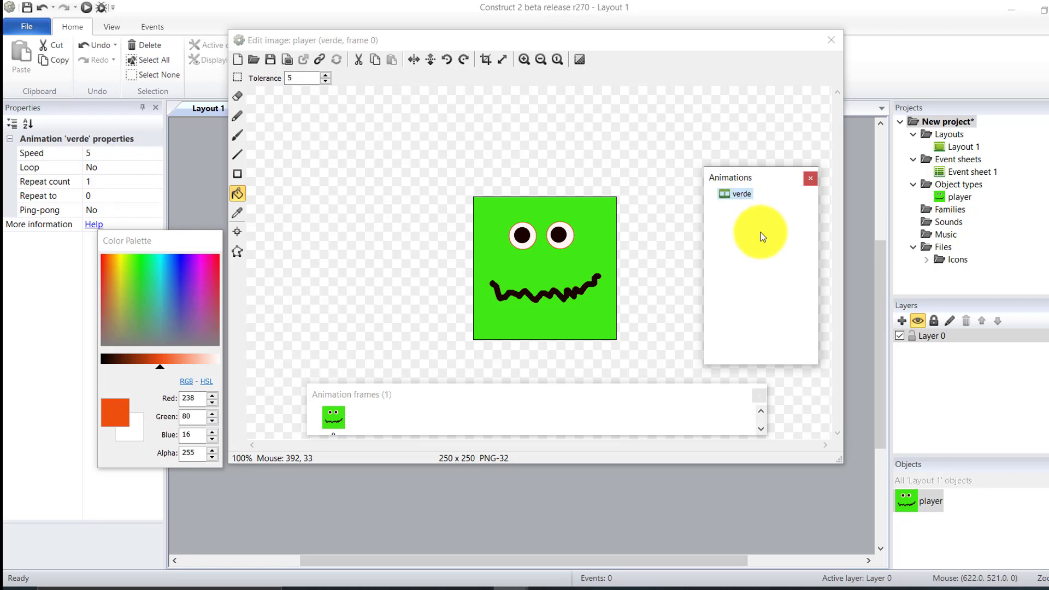
Step: Duplicate the verde animation and name the copy "rojo"
right_click(734, 192)
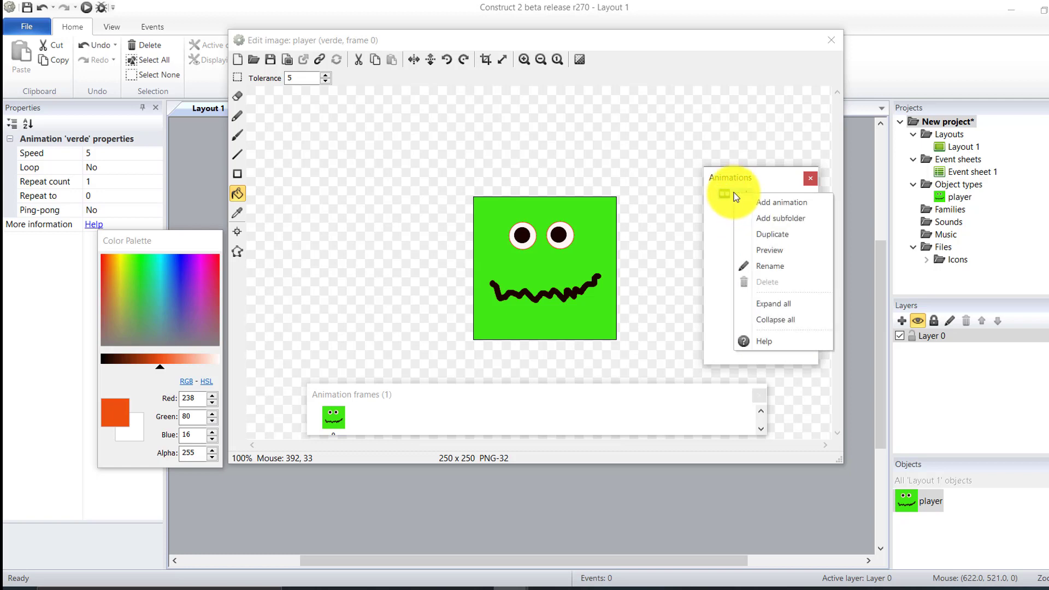
left_click(782, 236)
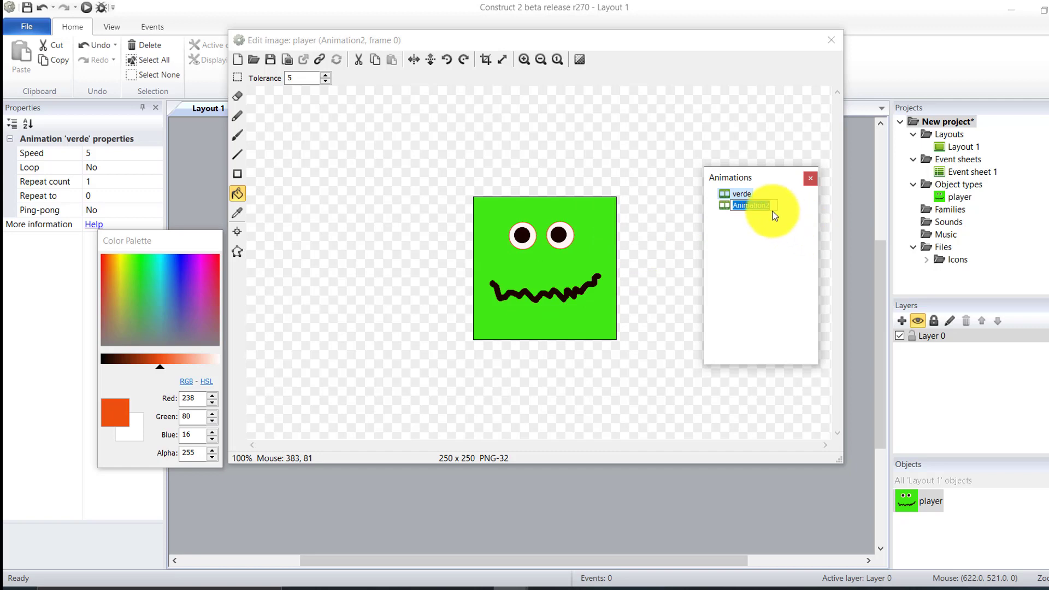
type("rojo")
key("Return")
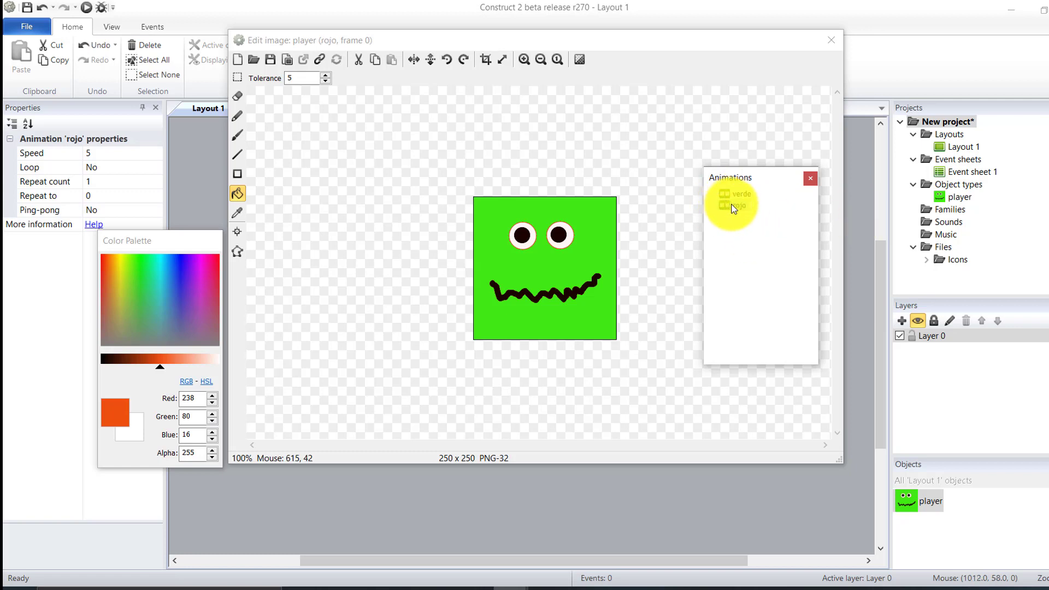
Step: Fill the face background of the rojo animation's frame with red (RGB 213, 27, 7)
left_click(103, 260)
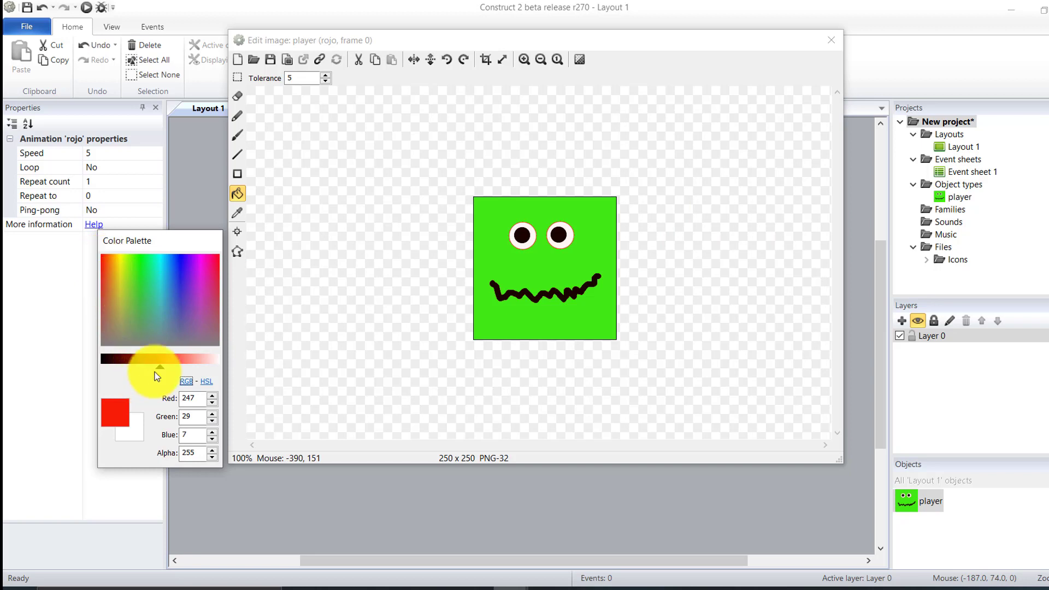
left_click_drag(157, 367, 152, 367)
left_click(240, 198)
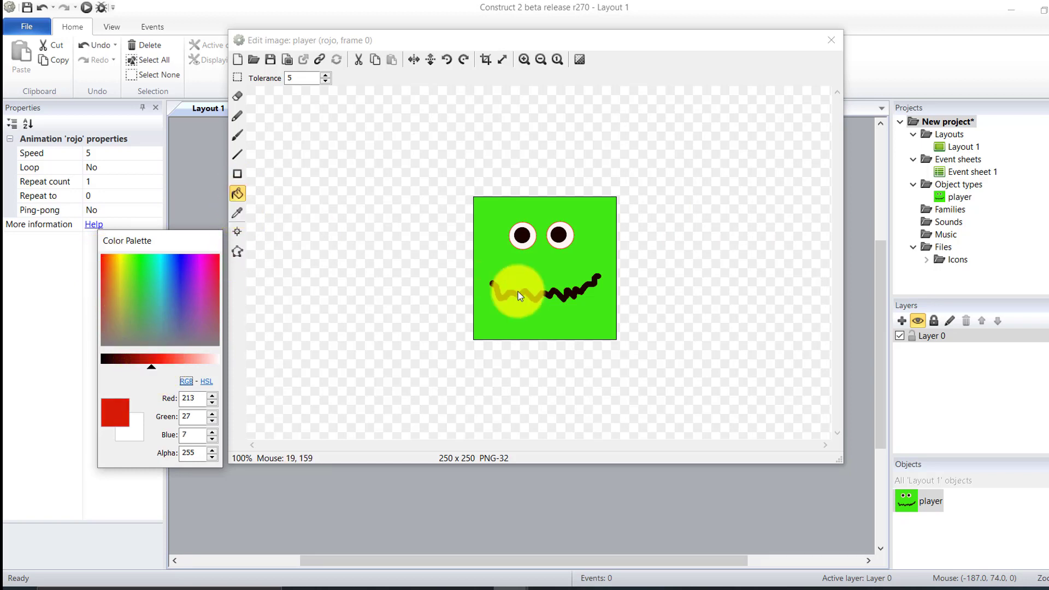
left_click(498, 217)
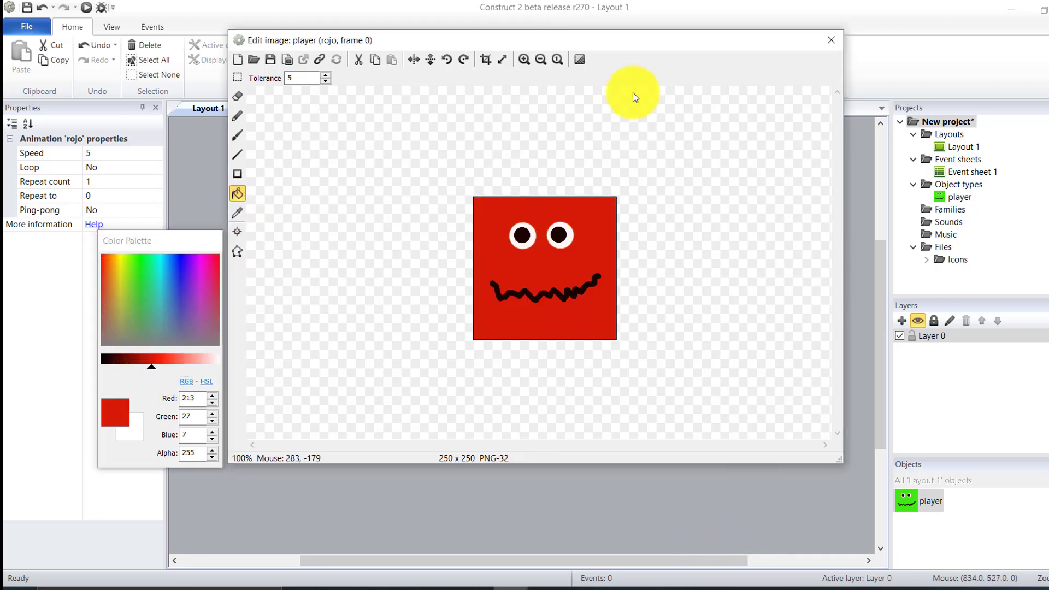
Step: Rearrange the editor windows, with the animations list beside the image and the animation frames below it
left_click_drag(629, 39, 497, 225)
left_click_drag(793, 175, 916, 177)
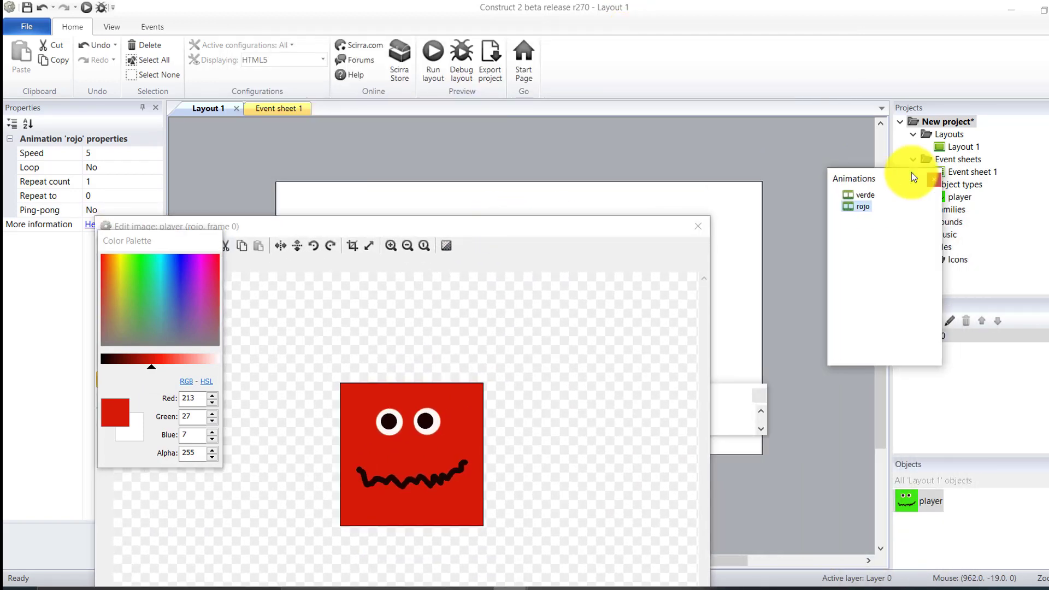
left_click_drag(492, 227, 442, 127)
left_click_drag(683, 395, 802, 522)
left_click_drag(536, 129, 649, 80)
left_click_drag(861, 176, 892, 195)
left_click_drag(814, 529, 755, 529)
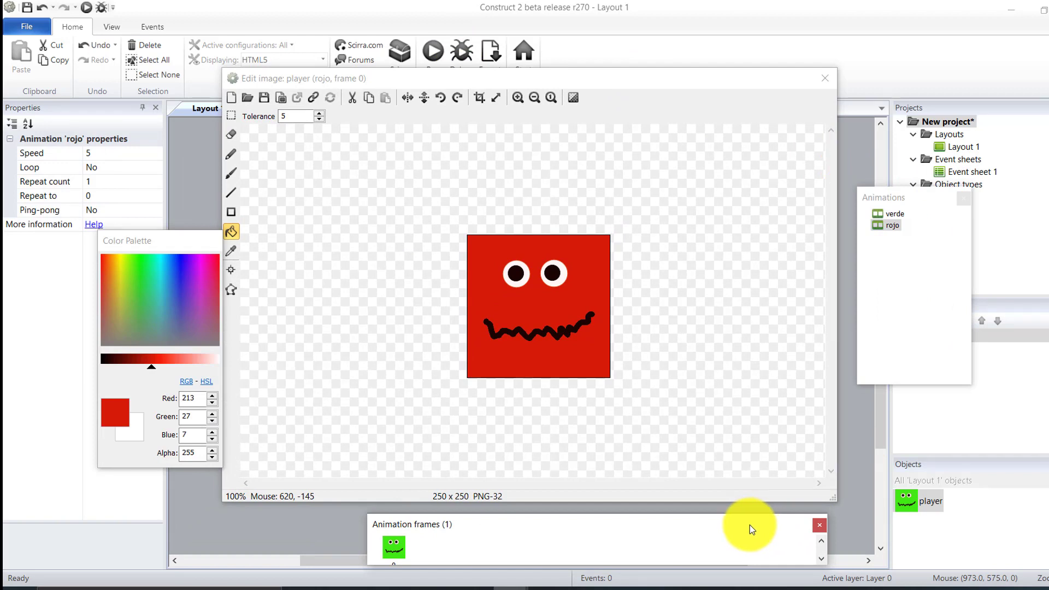
left_click(902, 213)
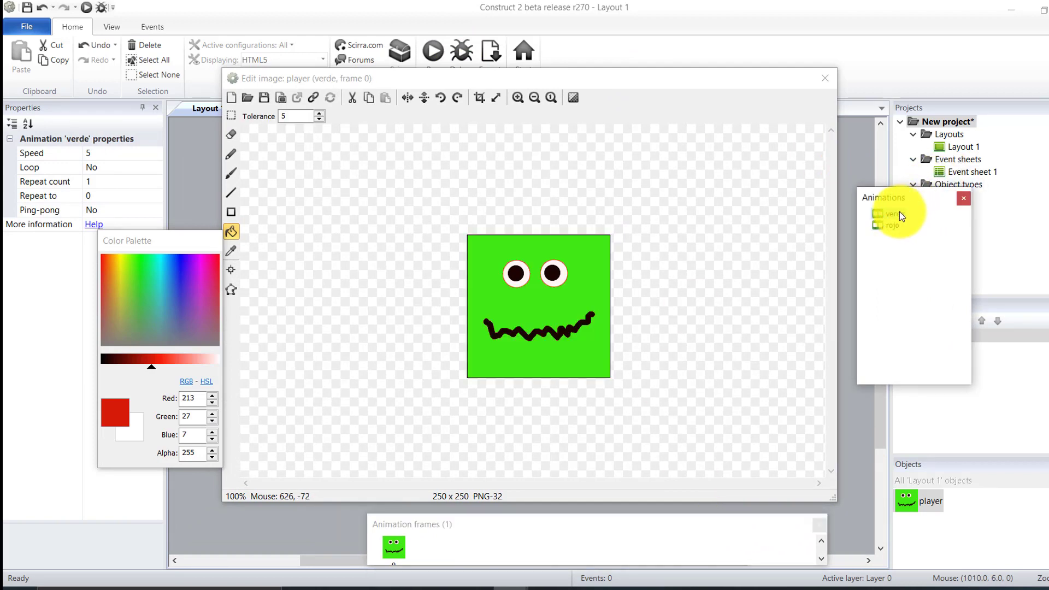
mouse_move(897, 189)
left_mouse_down()
mouse_move(860, 178)
mouse_move(899, 182)
left_mouse_up()
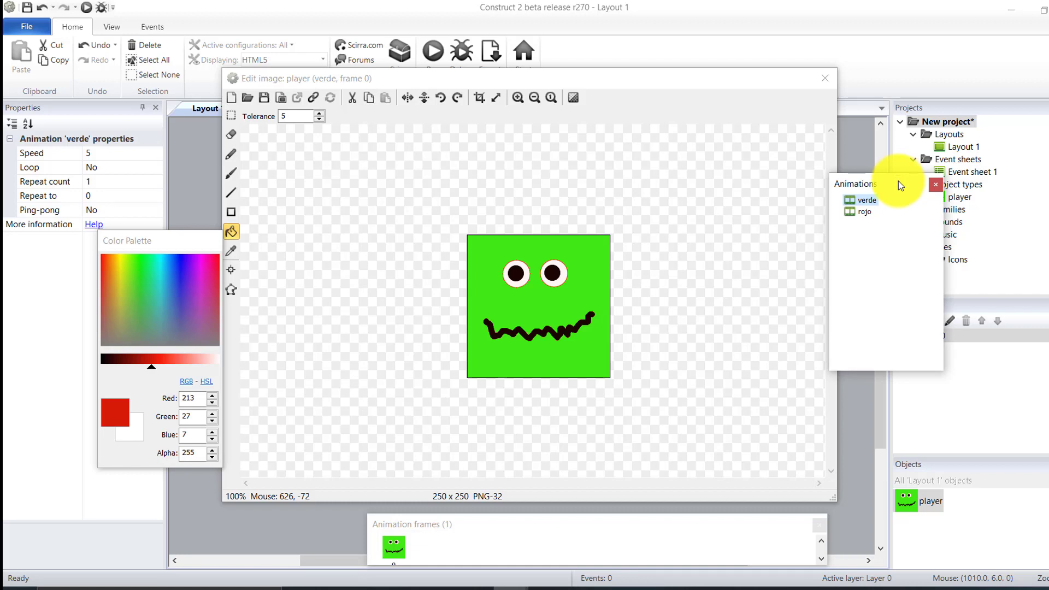
Step: Duplicate the rojo animation and name the copy "azul"
left_click(865, 212)
right_click(868, 215)
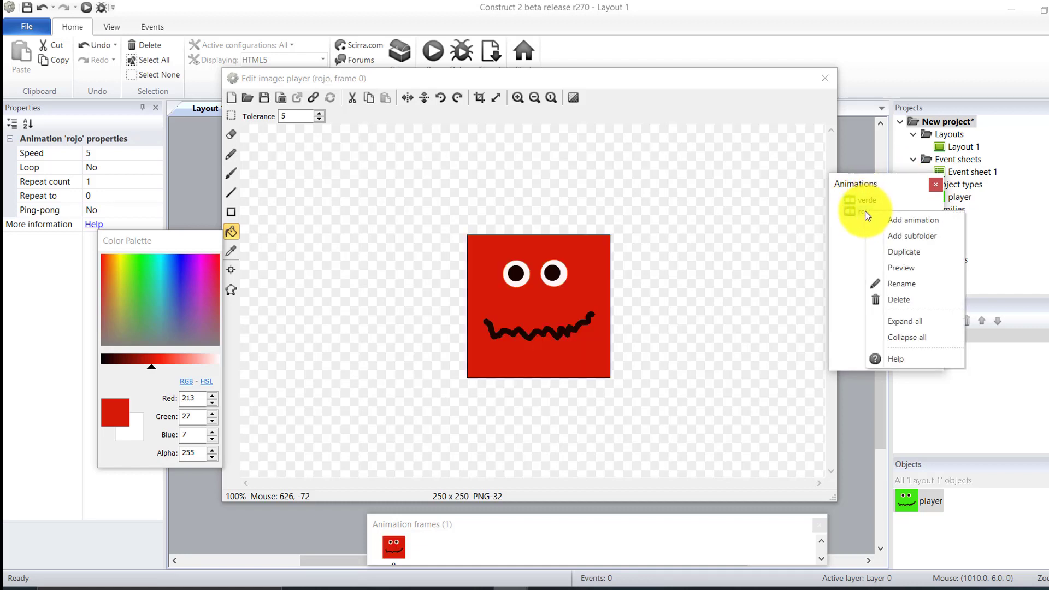
left_click(891, 220)
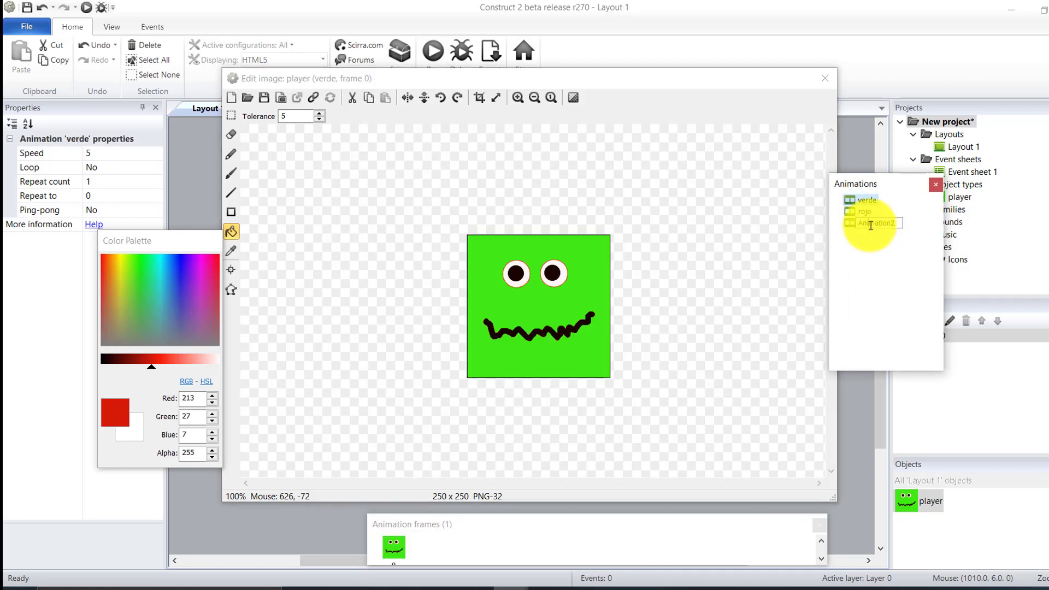
type("azul")
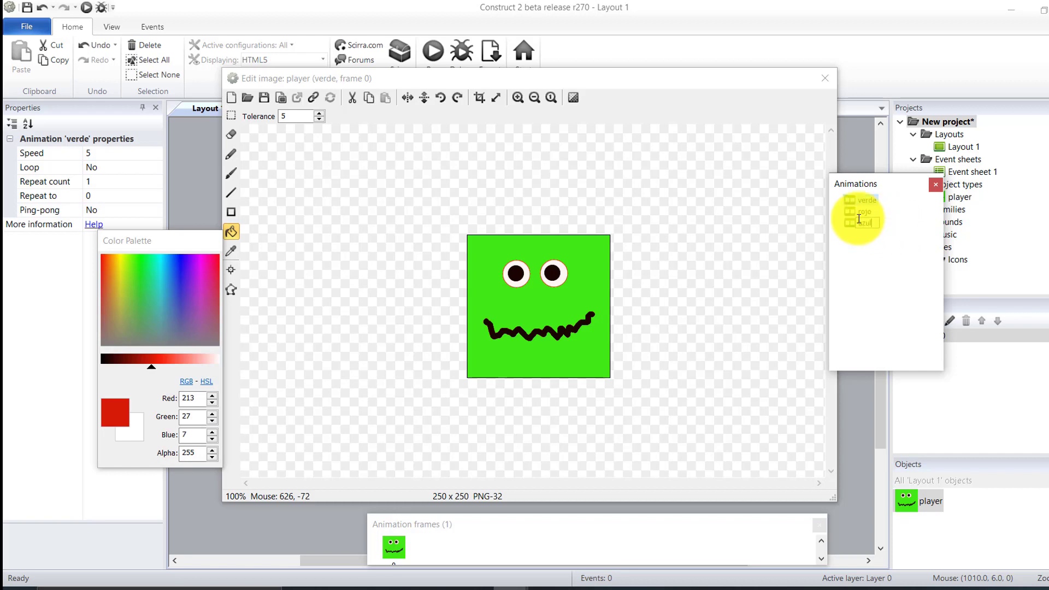
key("Return")
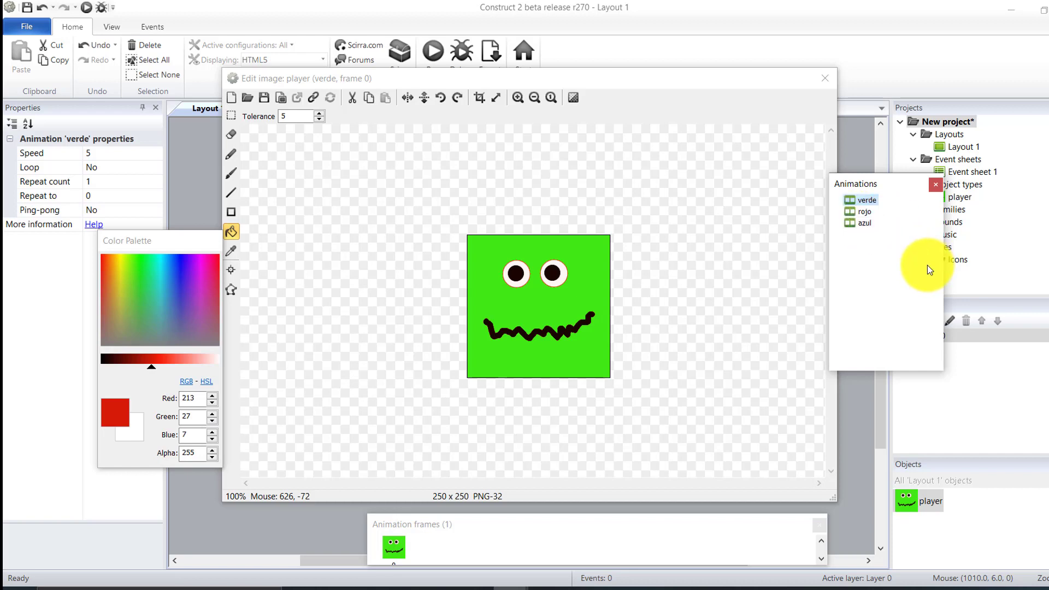
Step: Fill the face background of the azul animation's frame with blue (RGB 22, 80, 232)
left_click(871, 224)
left_click(175, 270)
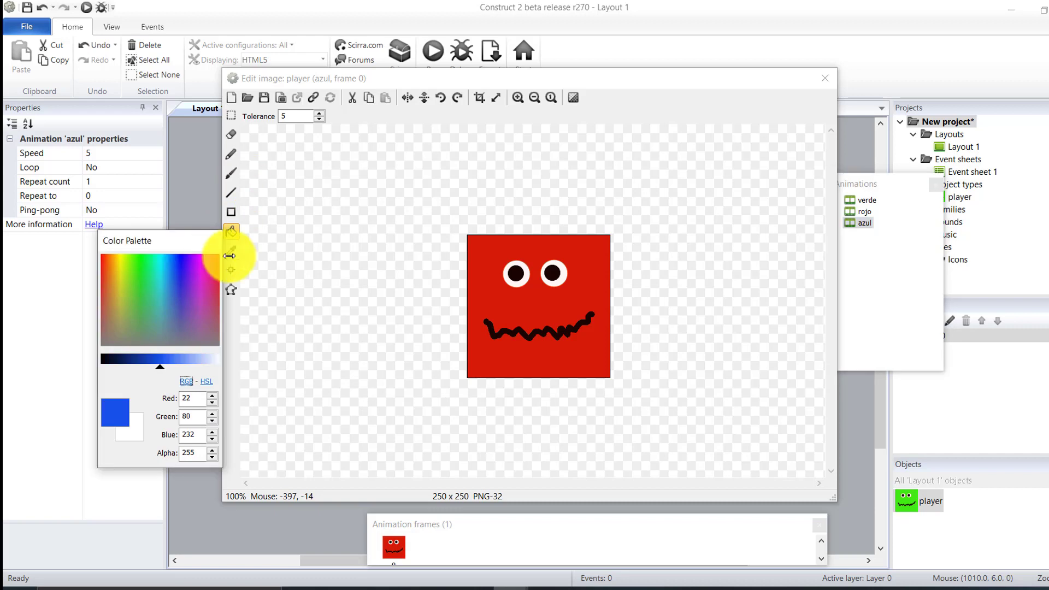
left_click(485, 255)
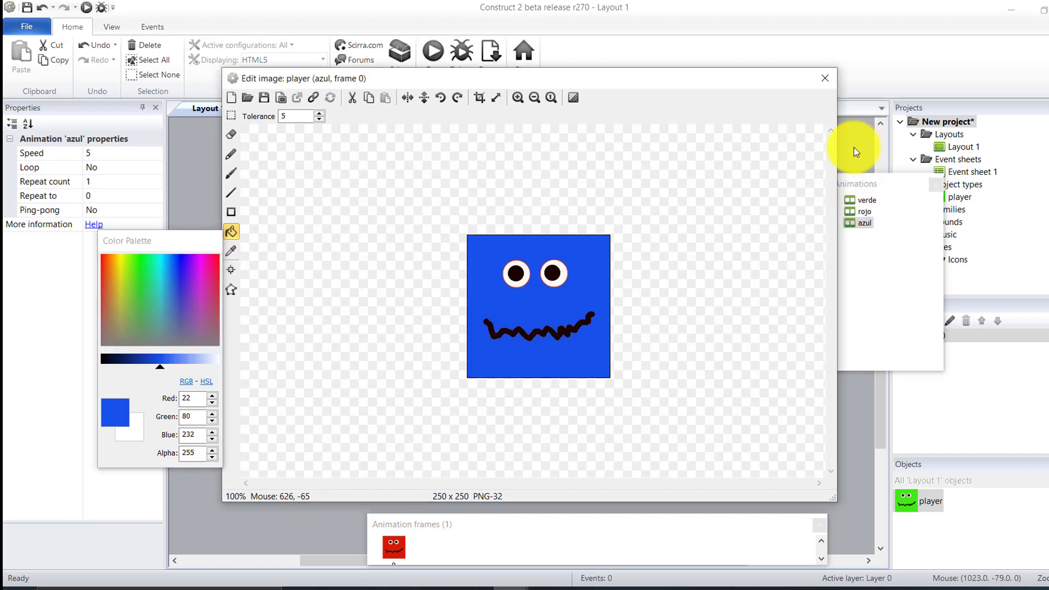
Step: Compare the images of the verde, rojo and azul animations, and close the image editor
left_click(864, 201)
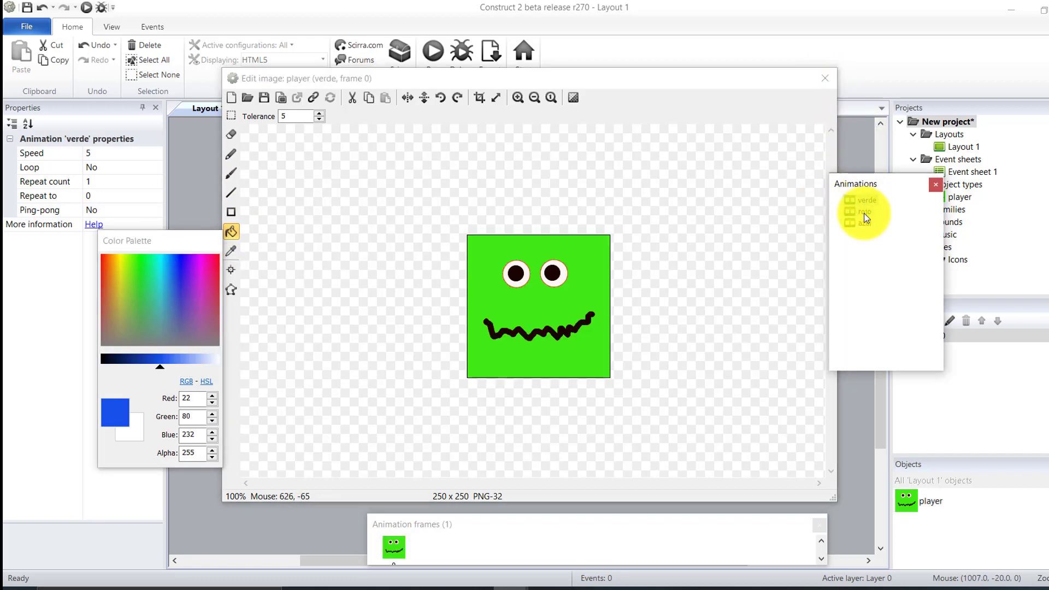
left_click(864, 213)
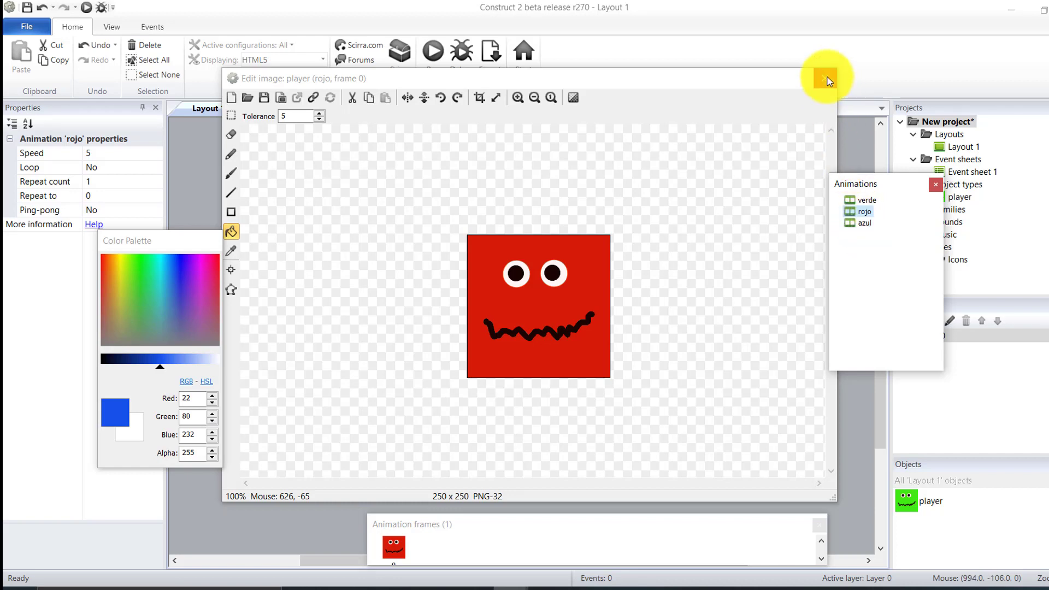
left_click(858, 202)
left_click(854, 225)
left_click(854, 209)
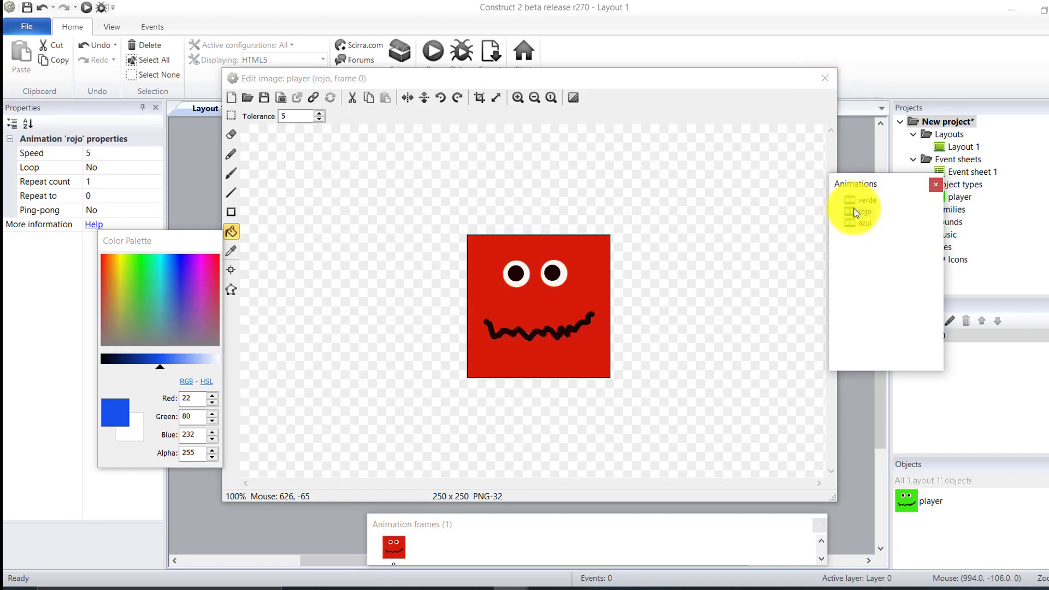
left_click(825, 79)
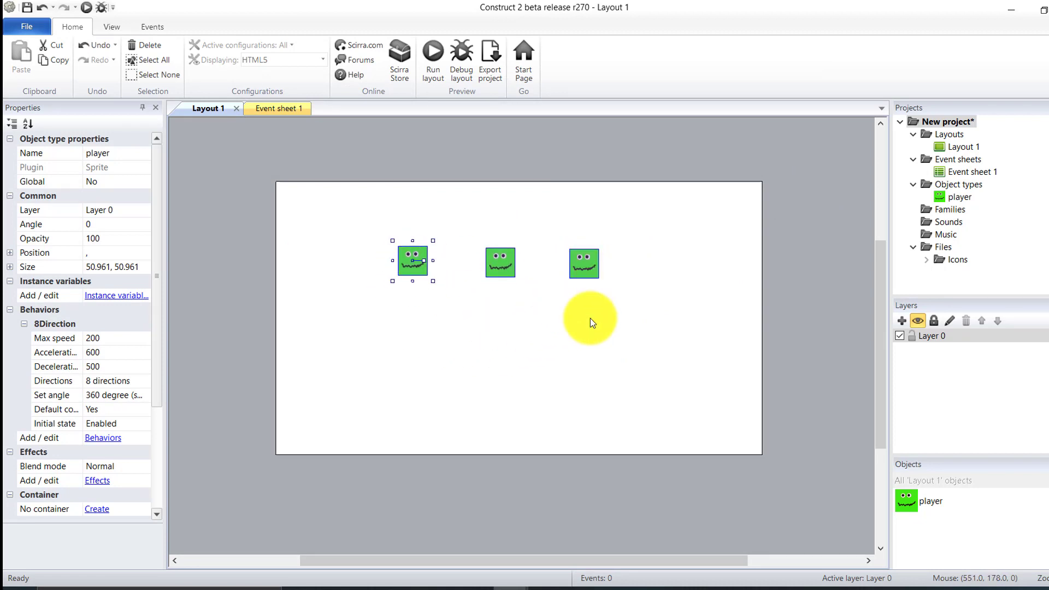
Step: Set the initial animation of the leftmost player instance in the layout to "rojo"
left_click(471, 378)
left_click(426, 271)
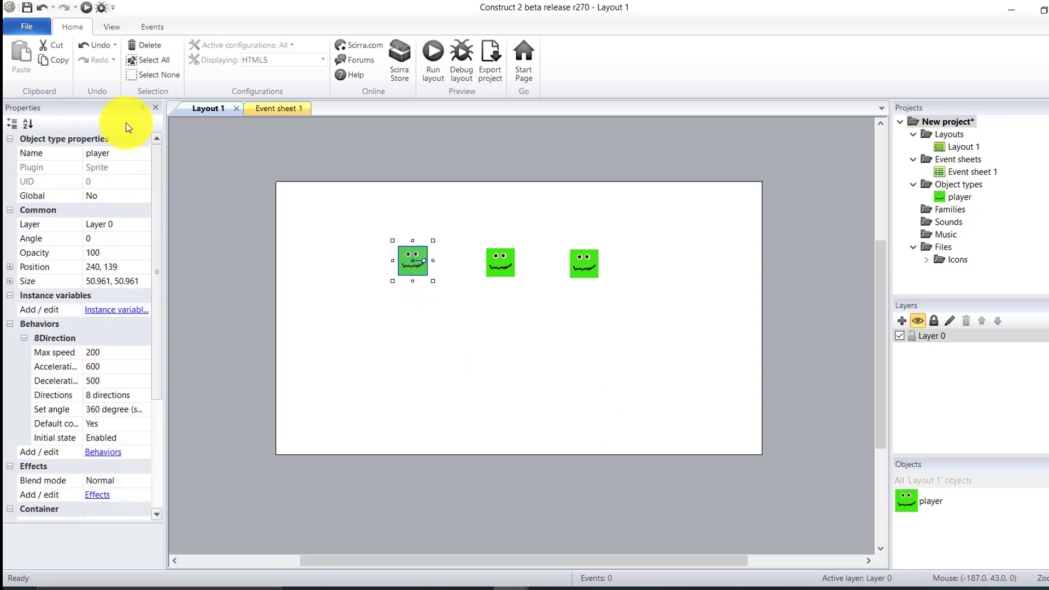
left_click_drag(156, 263, 152, 386)
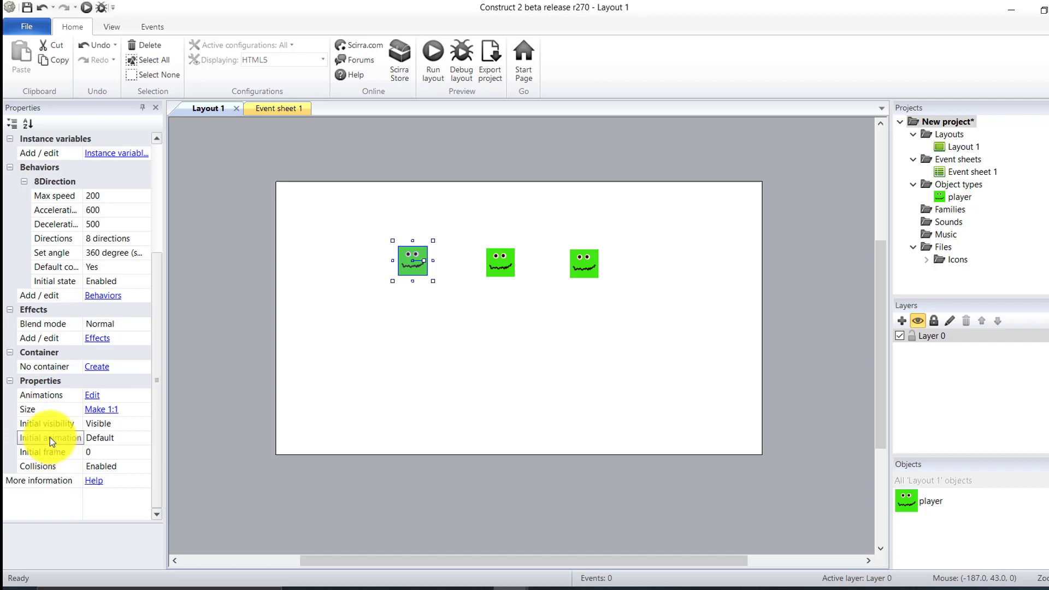
left_click(129, 440)
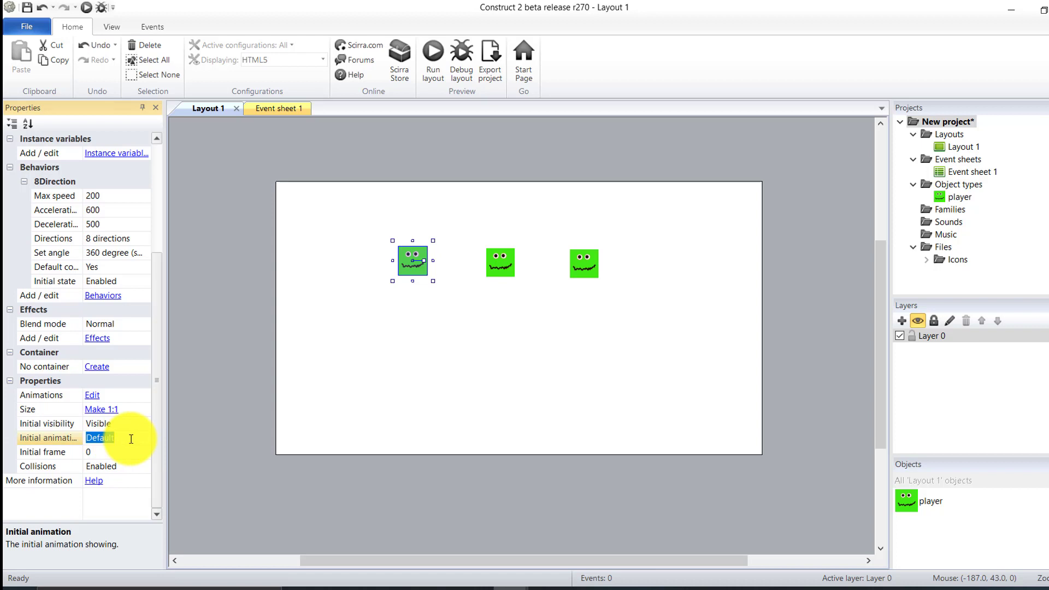
type("Red")
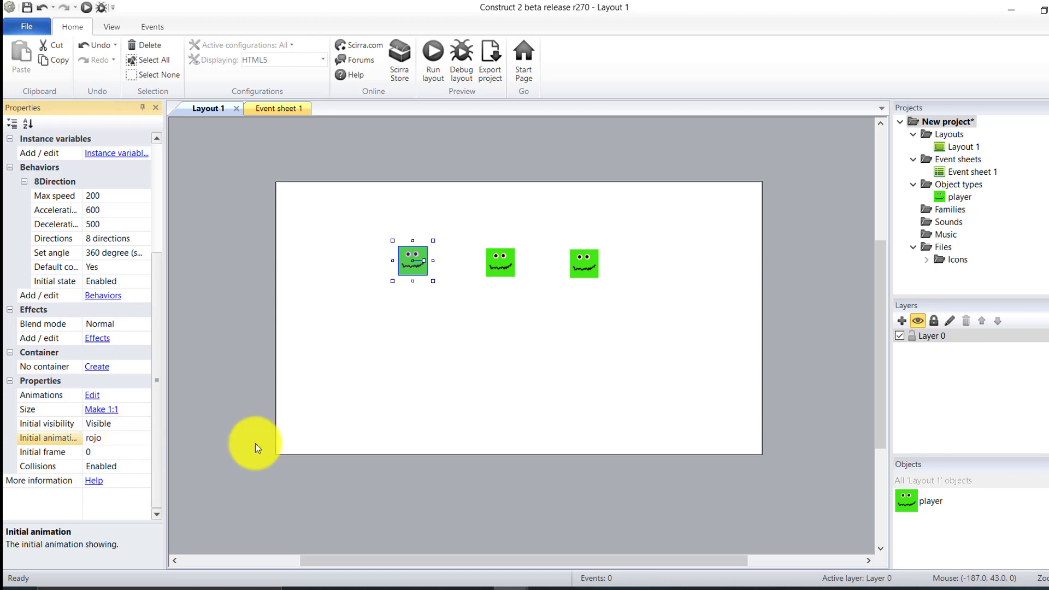
left_click(494, 432)
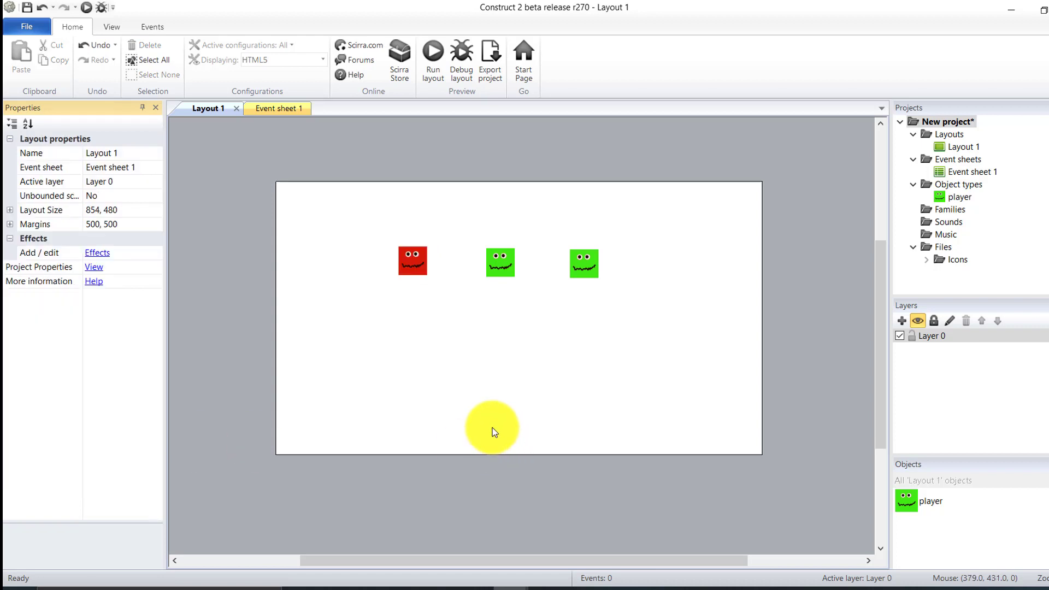
Step: Reopen the first player instance's image editor to check the rojo animation, and close it again
left_click(424, 272)
double_click(426, 273)
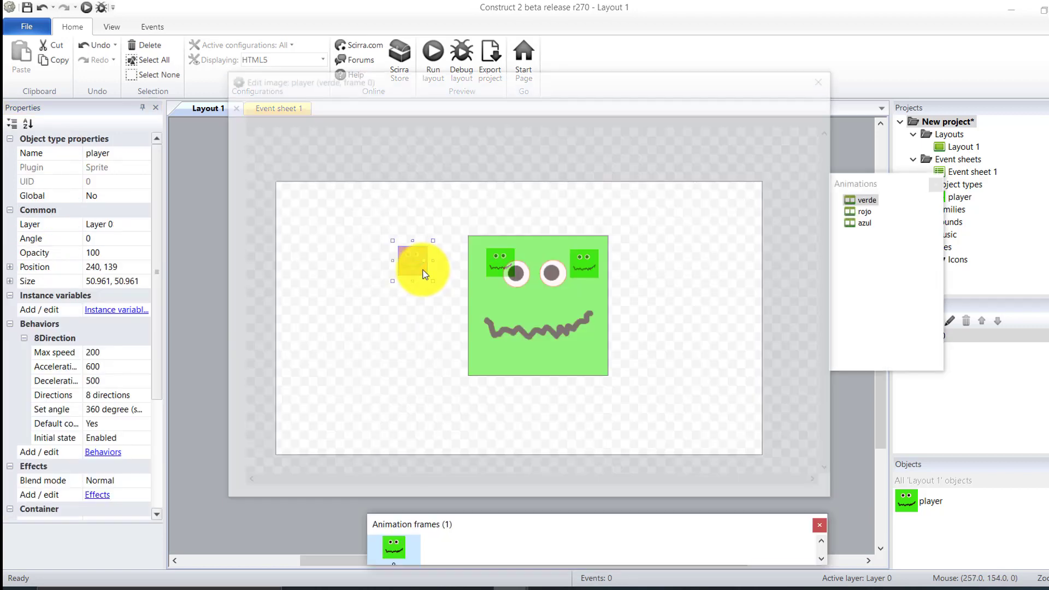
left_click(865, 212)
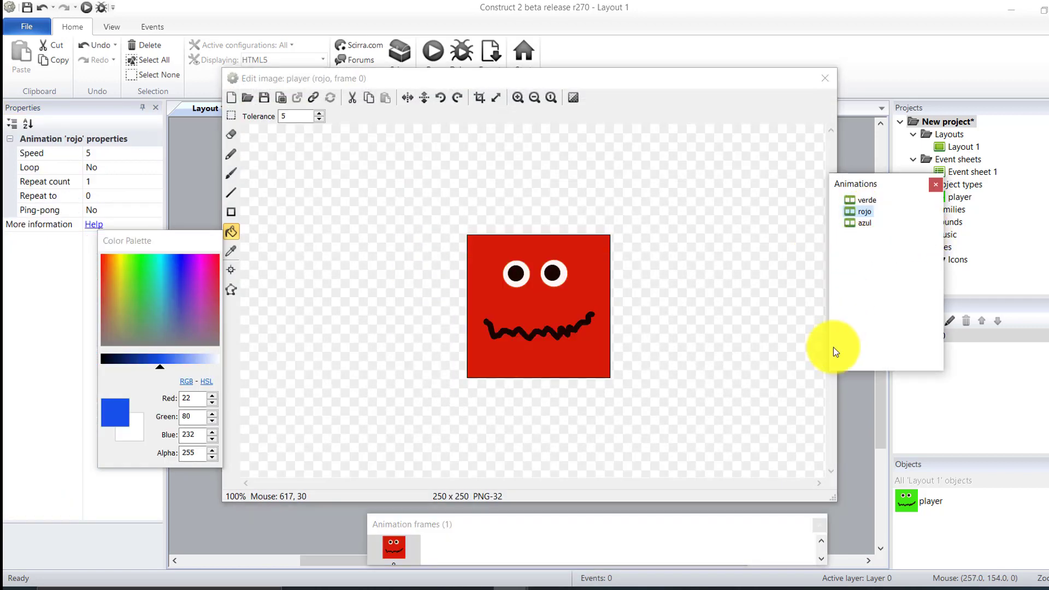
left_click(826, 78)
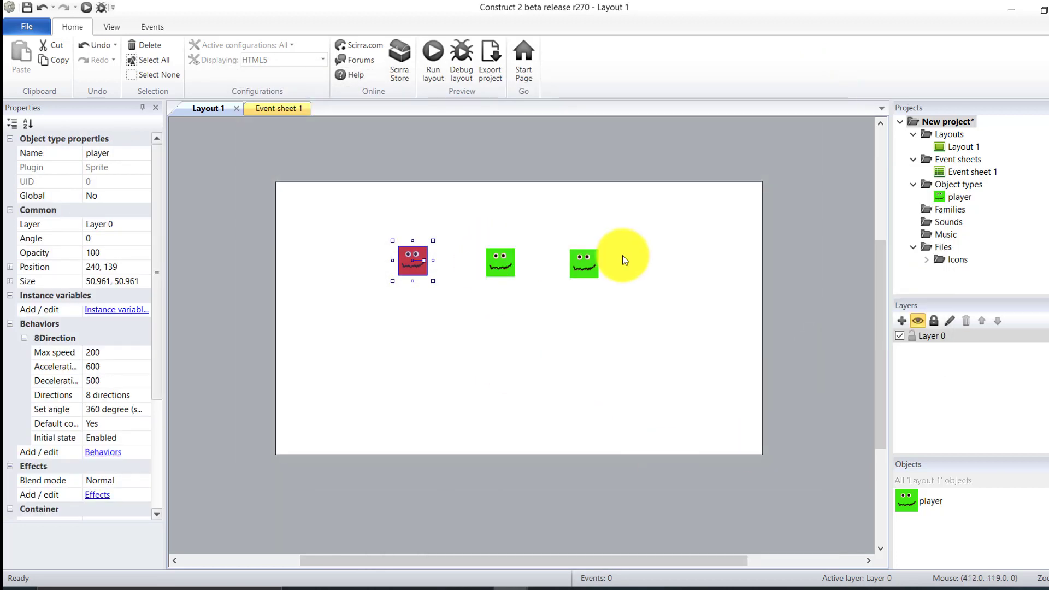
Step: Set the initial animation of the middle player instance to "azul" and deselect it
left_click(503, 268)
scroll(66, 365, "down", 3)
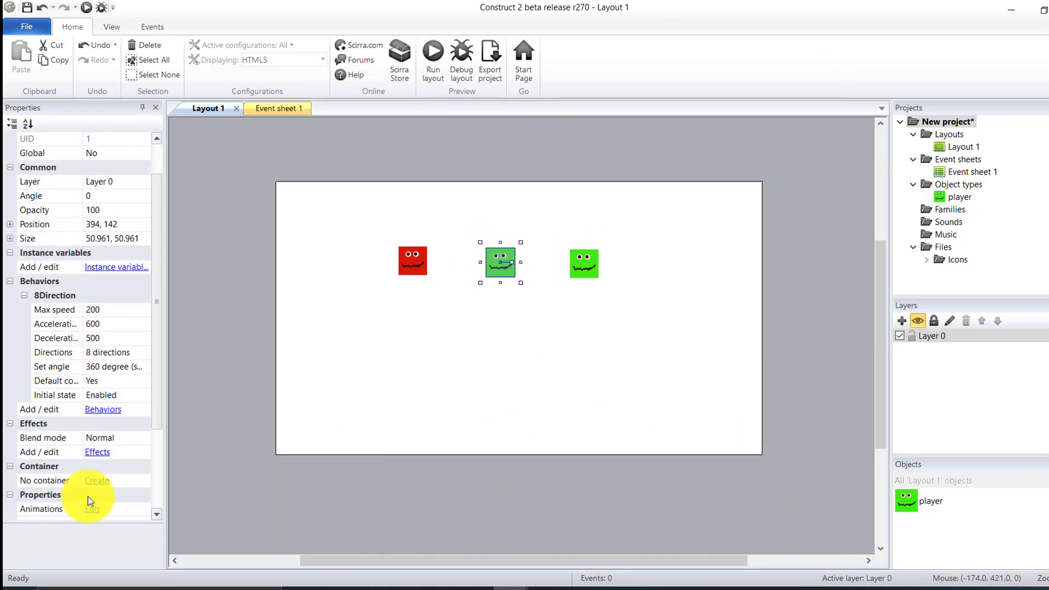
scroll(107, 415, "down", 5)
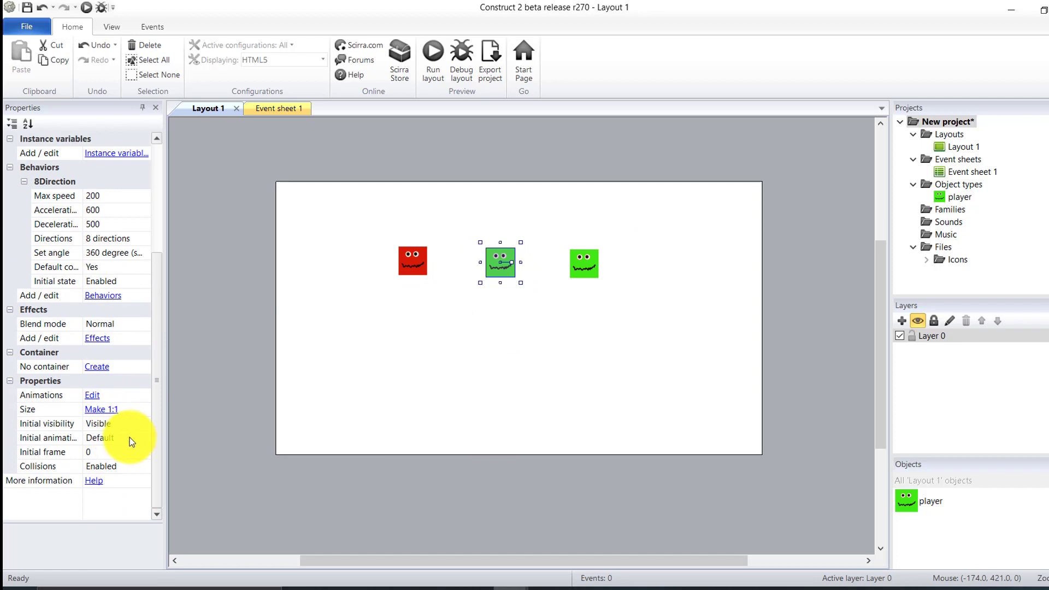
left_click(112, 438)
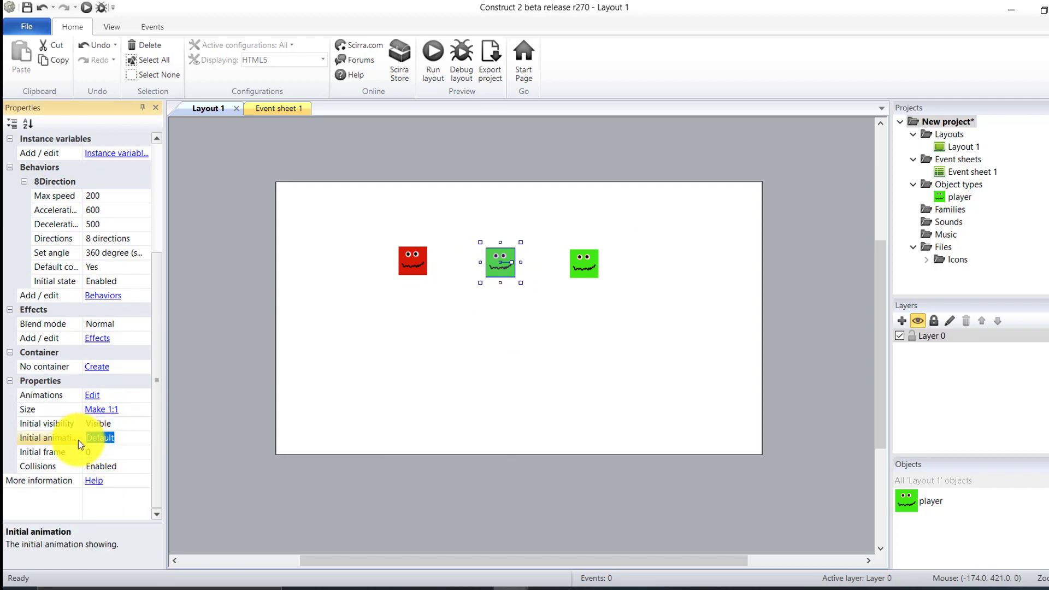
type("azul")
left_click(306, 411)
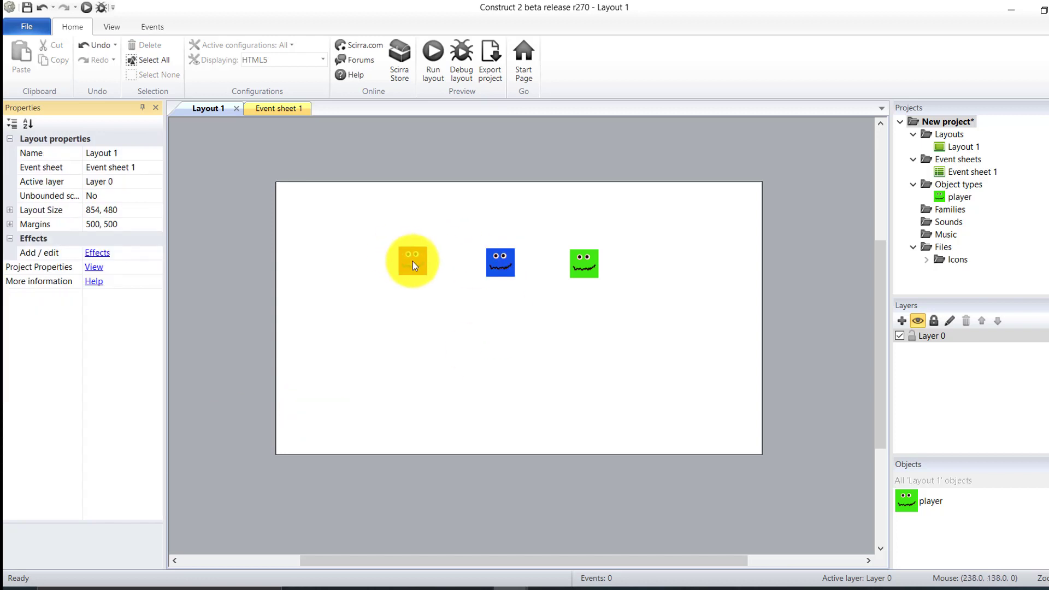
Step: Move the red, blue and green player instances a short distance to new positions in the layout
left_click_drag(412, 261, 383, 289)
left_click_drag(500, 262, 492, 241)
left_click_drag(583, 265, 601, 285)
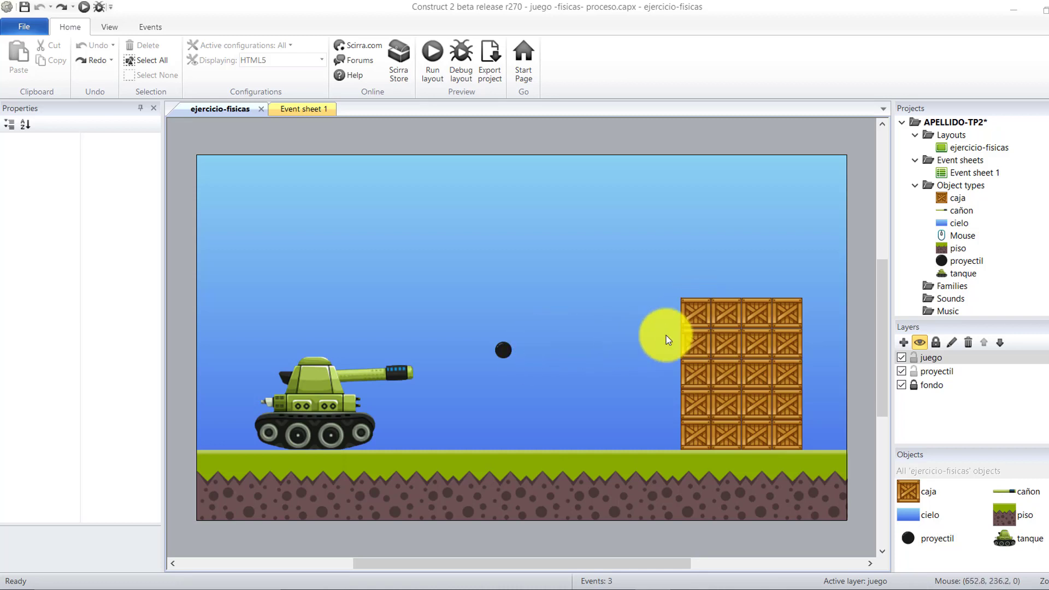
Step: Try cloning a single caja crate from the stack's upper corner into the open sky, undoing each clone
left_click(702, 319)
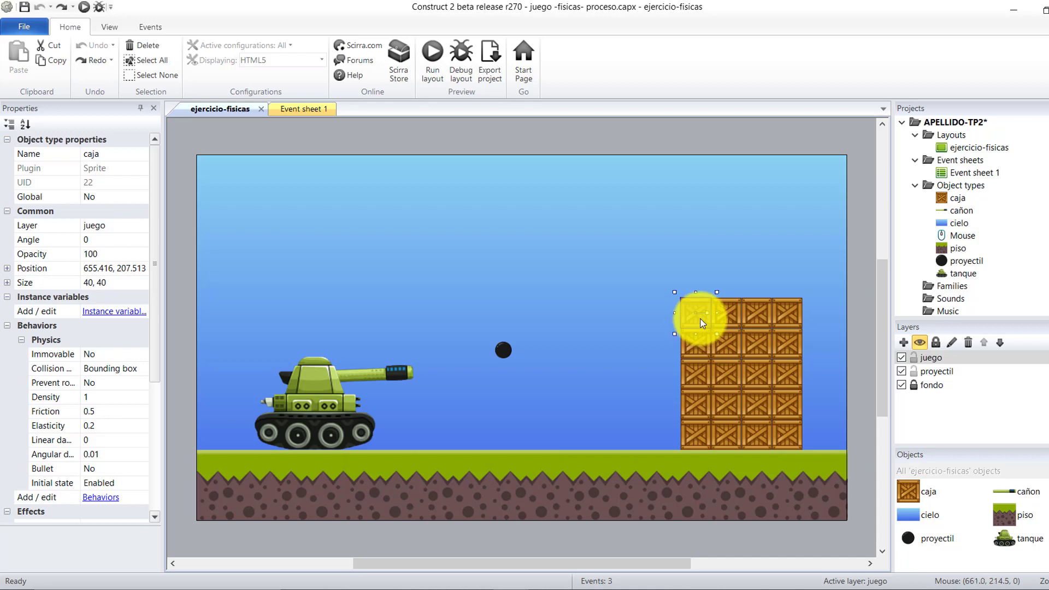
left_click_drag(702, 322, 650, 316)
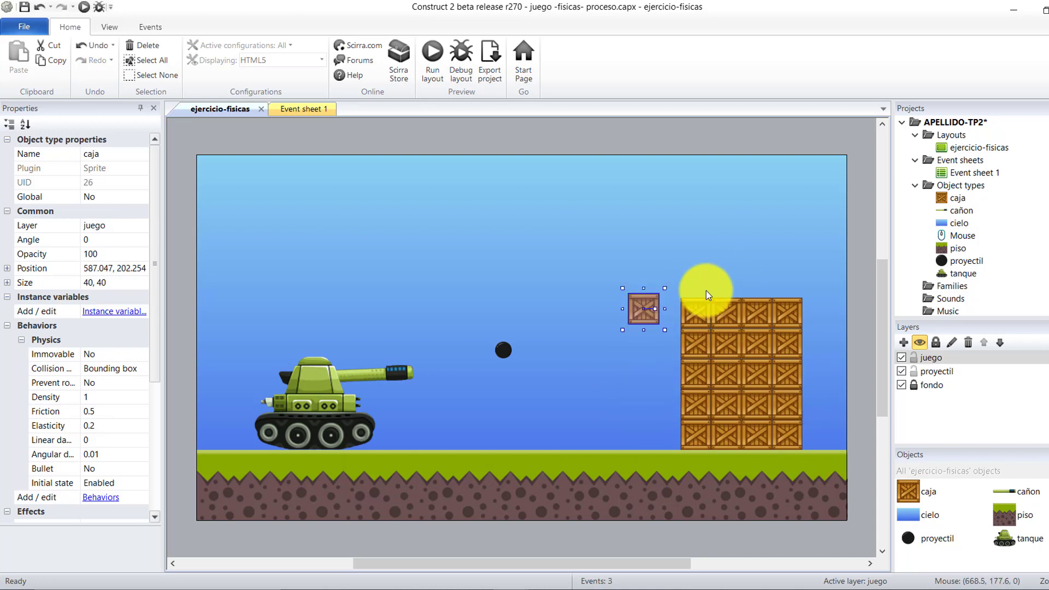
key("ctrl+z")
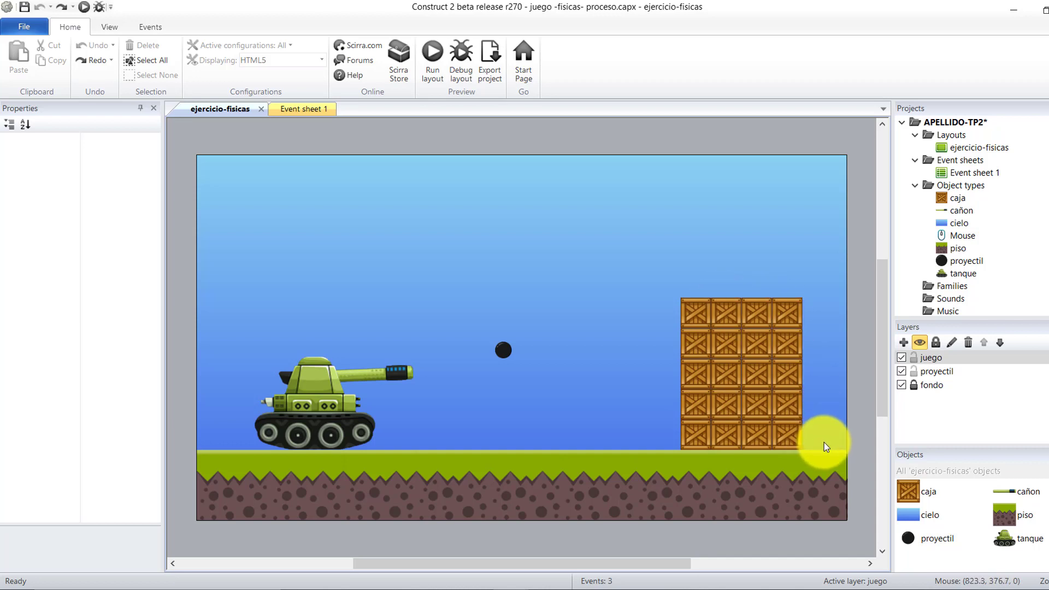
left_click_drag(699, 319, 606, 307)
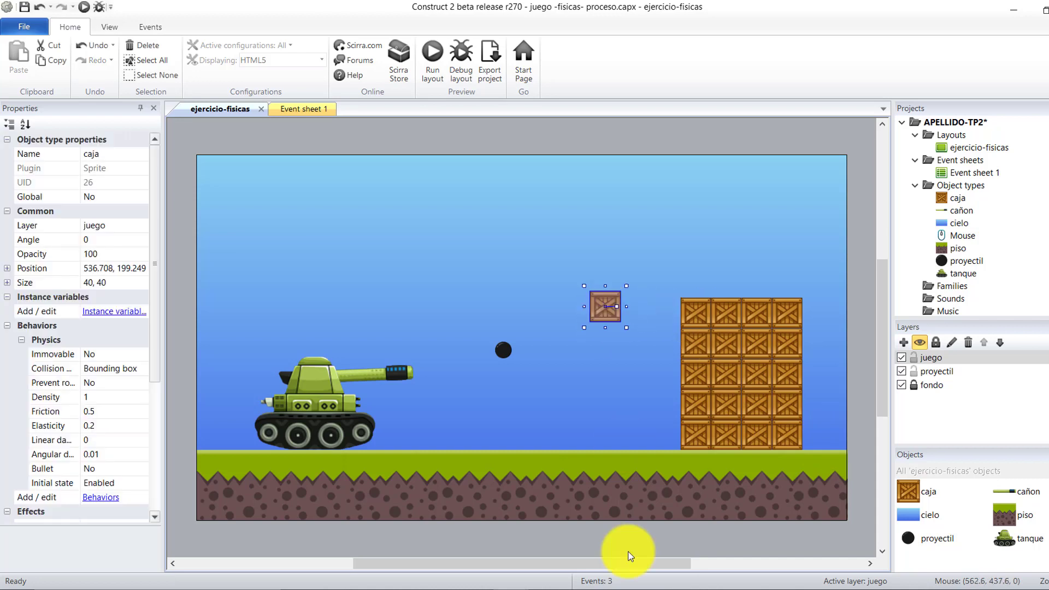
key("ctrl+z")
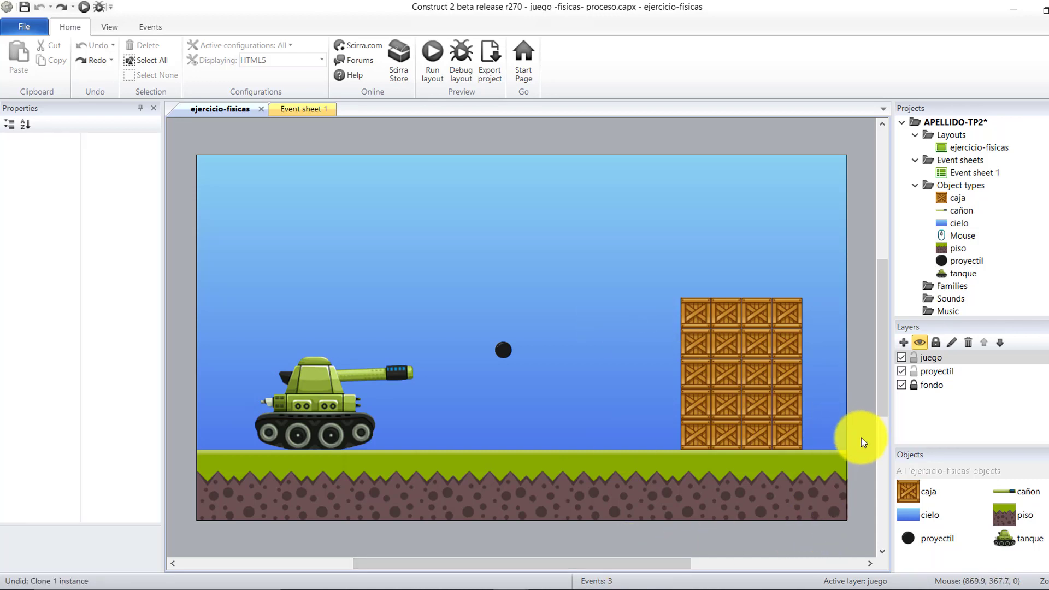
Step: Select the whole block of caja crates and clone it twice side by side toward the tank, then deselect
left_click_drag(863, 452, 664, 277)
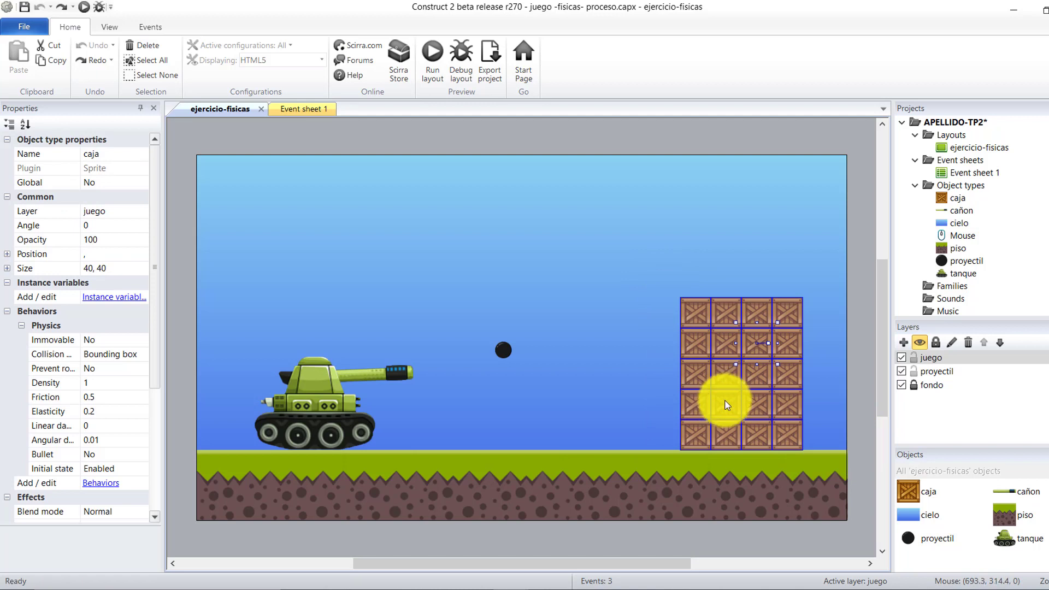
left_click_drag(727, 403, 600, 402, "ctrl")
left_click_drag(677, 437, 546, 439, "ctrl")
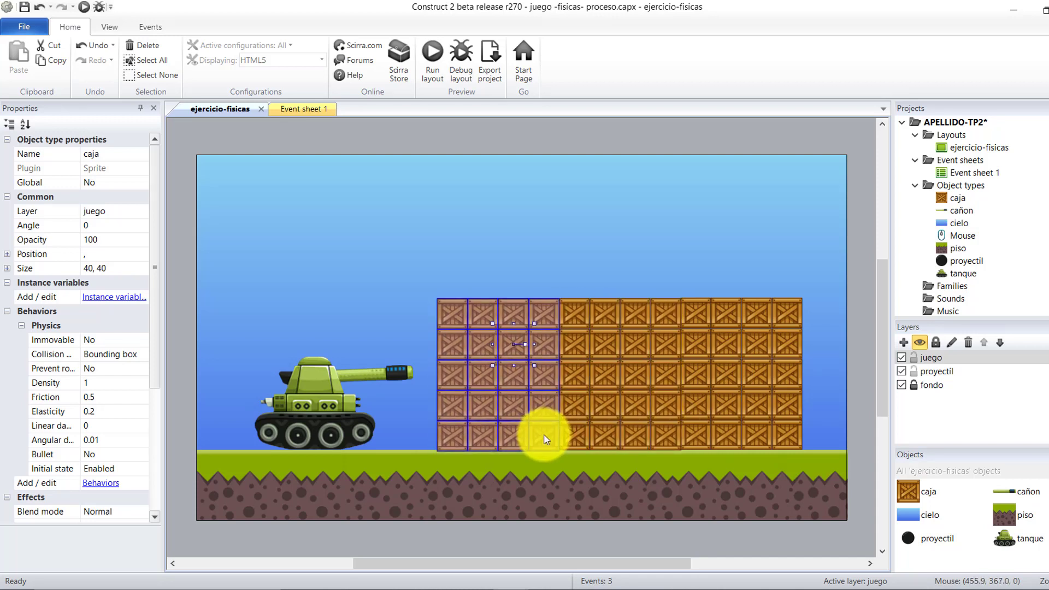
left_click(727, 270)
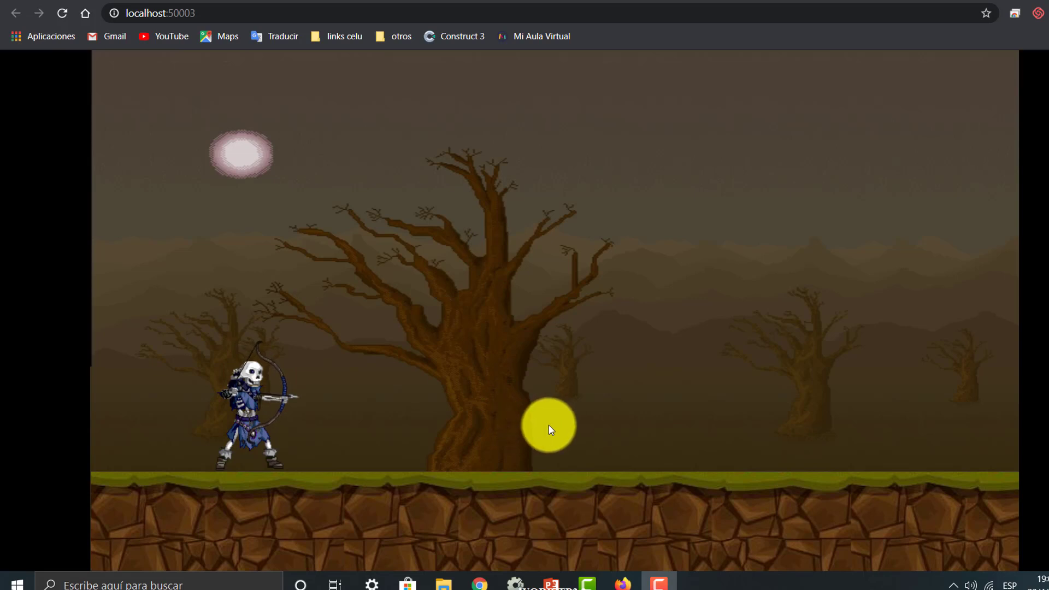
Step: Reload the skeleton archer game preview in the browser and shoot arrows at the pile of skulls
left_click(62, 13)
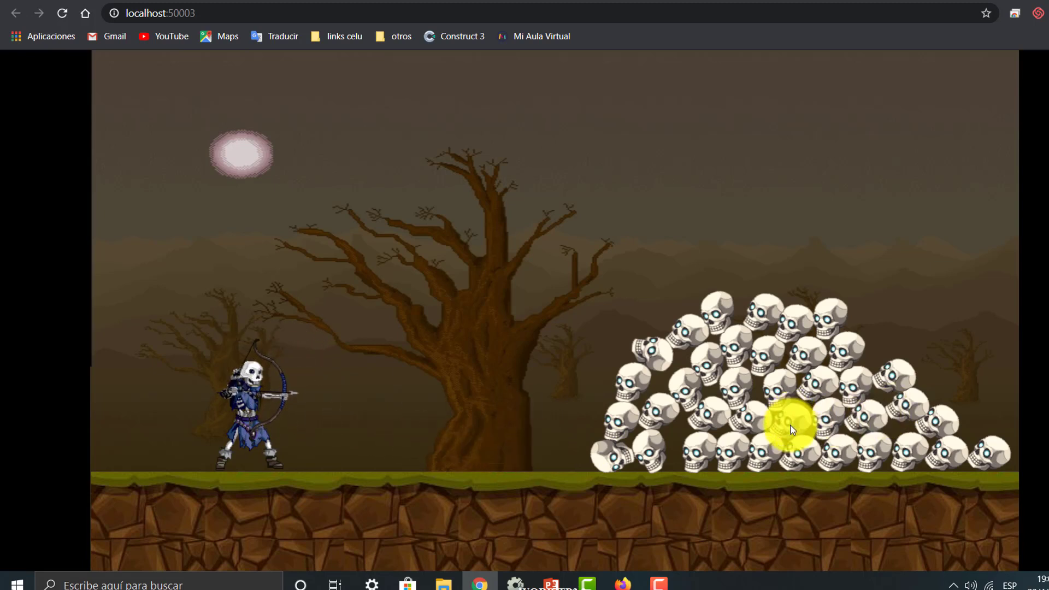
left_click(744, 457)
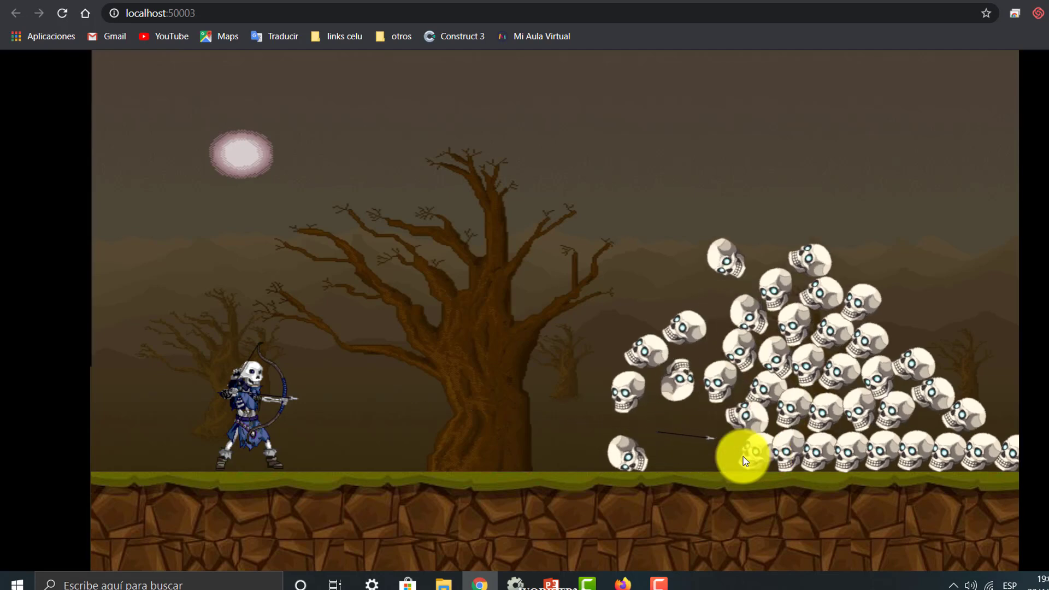
left_click(618, 477)
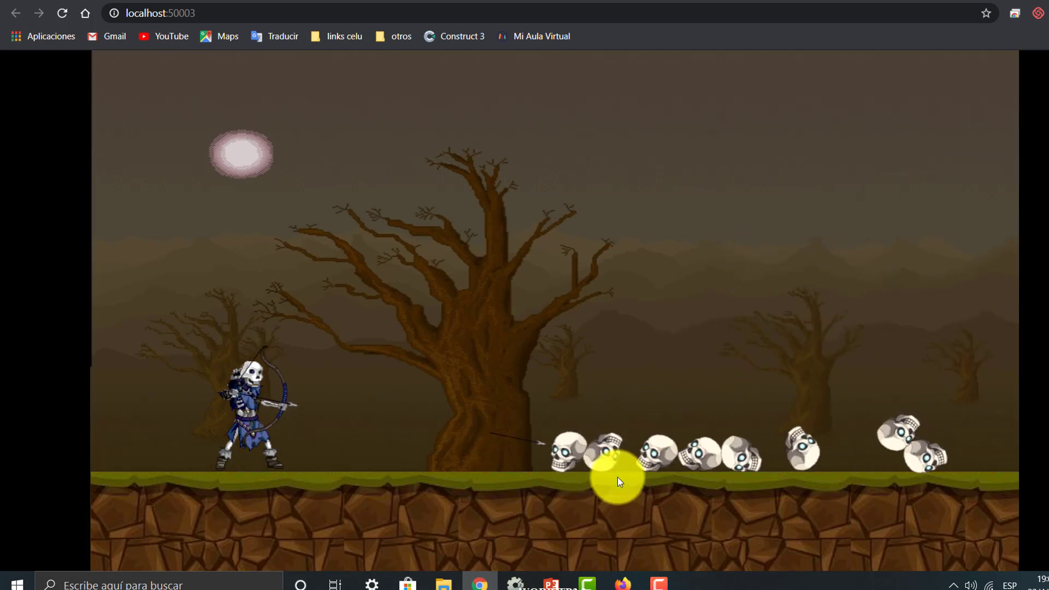
left_click(585, 488)
left_click(755, 453)
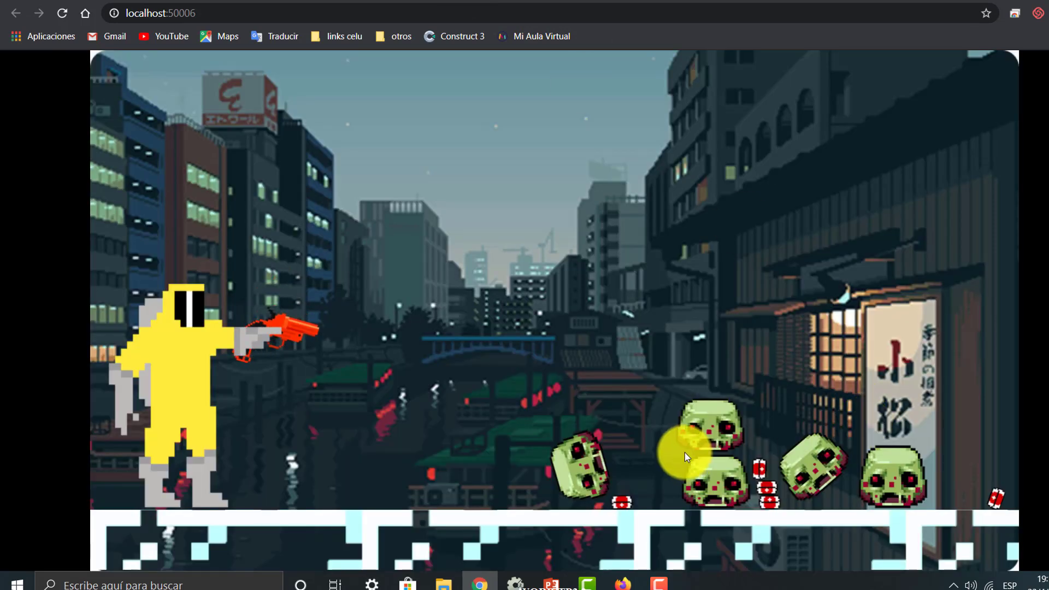
Step: Reload the zombie game preview and fire the red gun at the stacked zombie heads
left_click(61, 16)
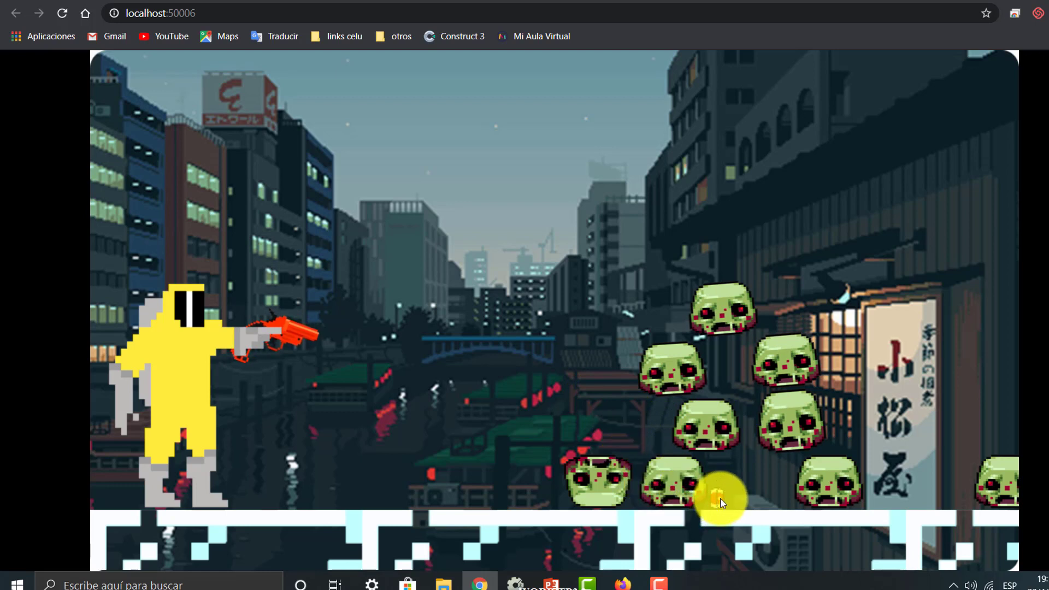
left_click(680, 420)
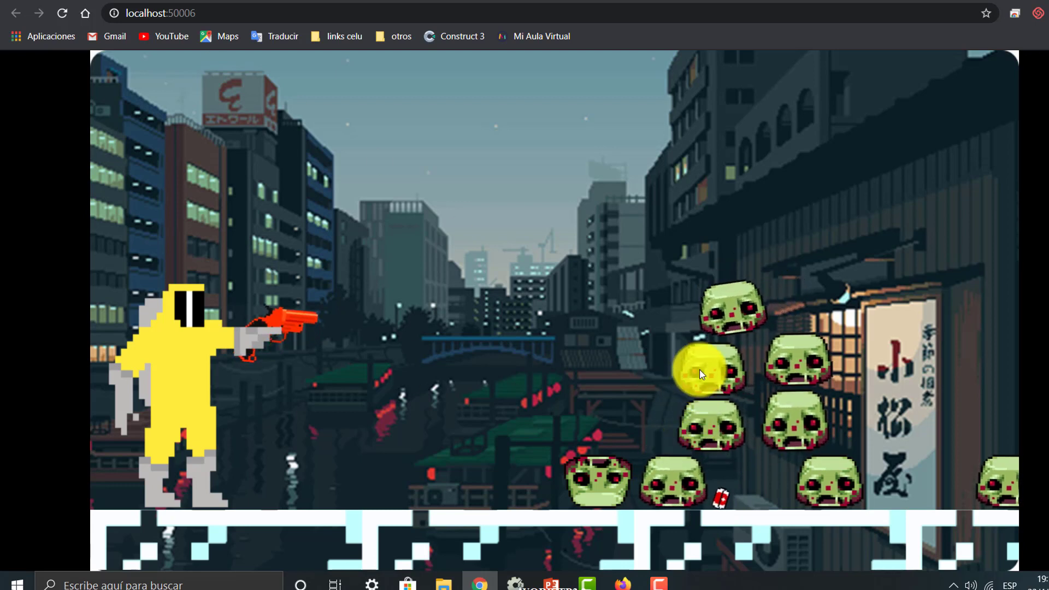
left_click(726, 316)
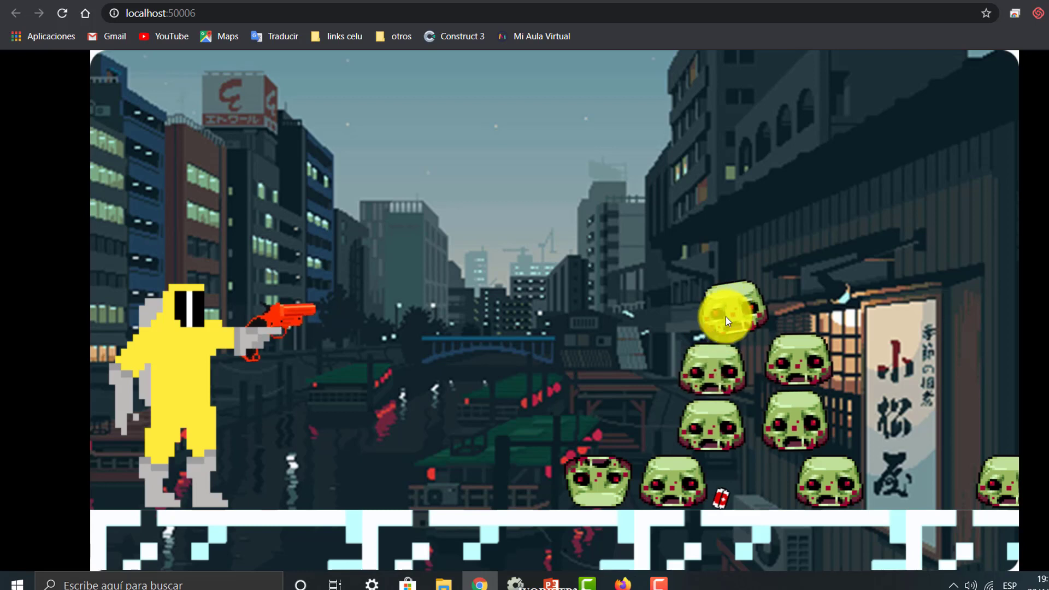
left_click(729, 309)
left_click(686, 472)
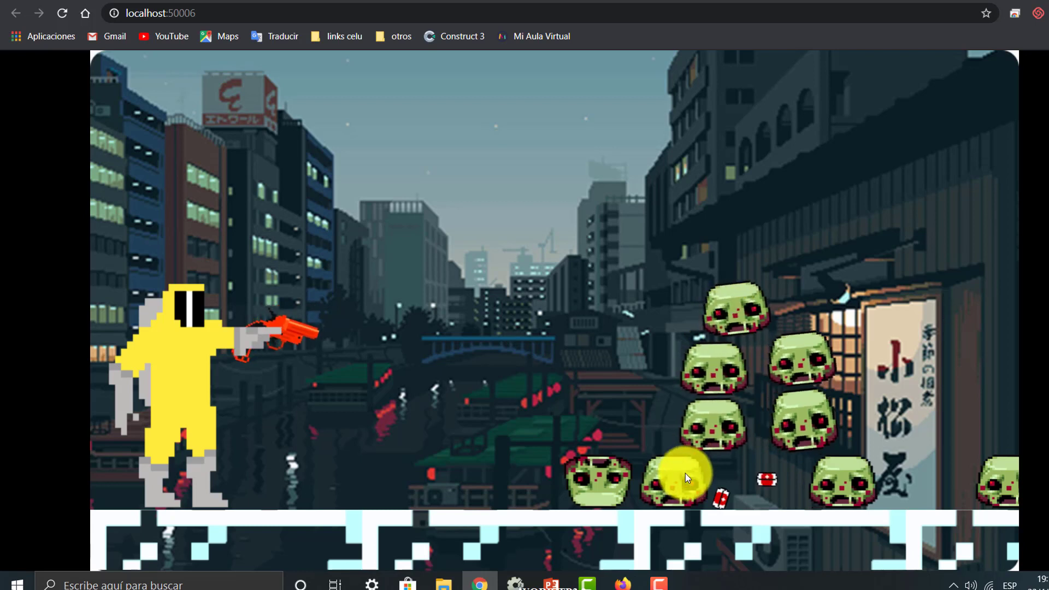
left_click(686, 486)
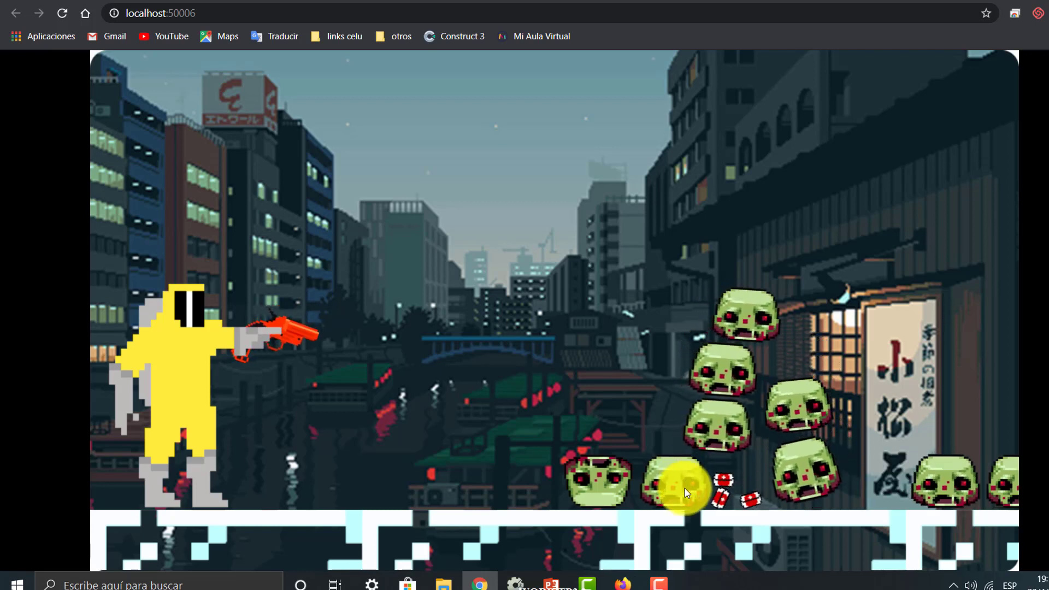
left_click(606, 481)
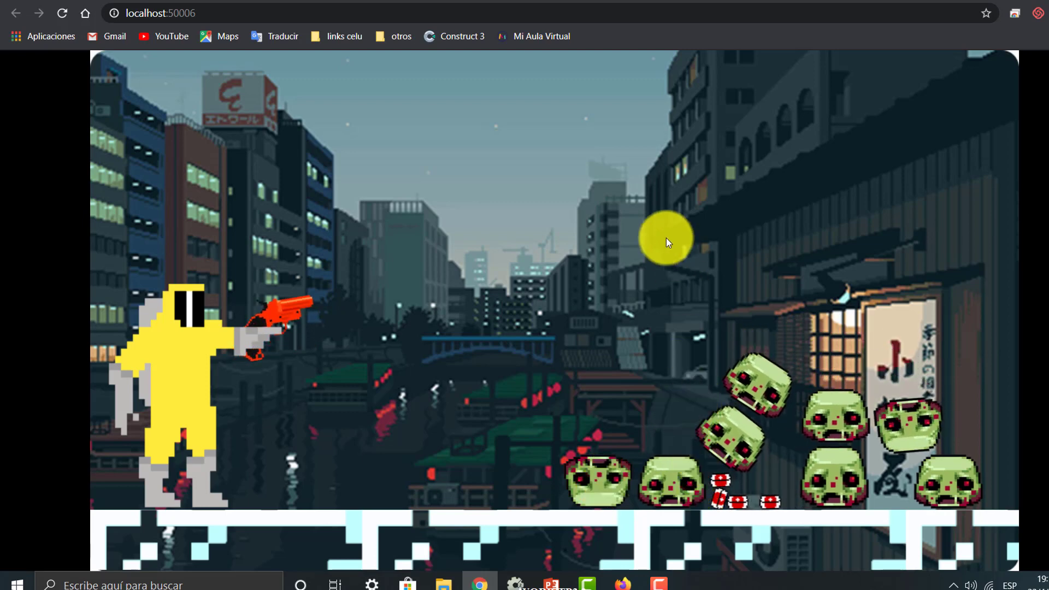
Step: Switch to the soldier game preview, reload it, and shoot at the wooden structure holding the robot
left_click(581, 0)
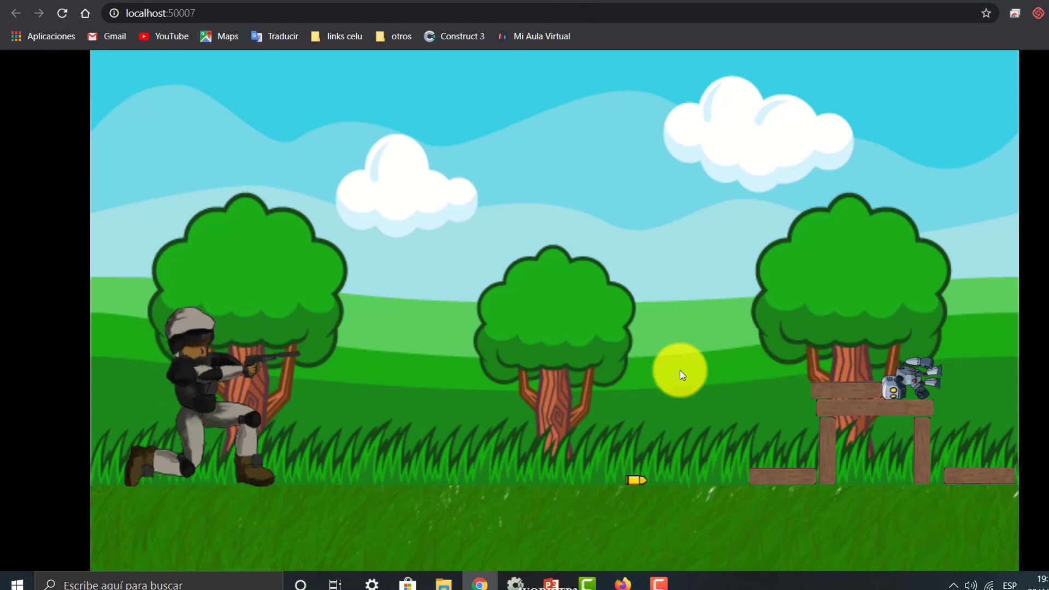
left_click(62, 13)
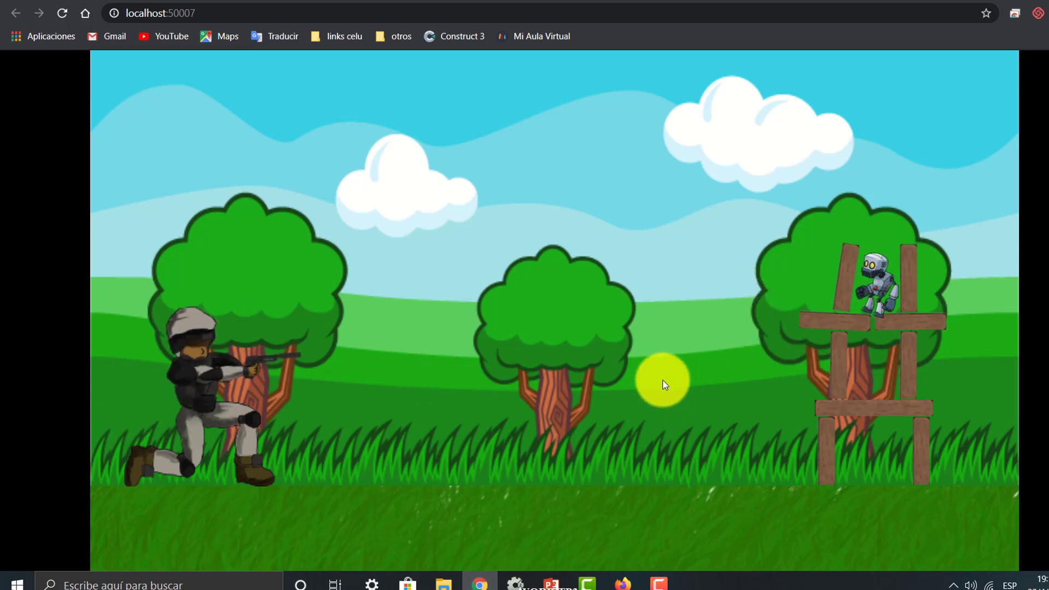
left_click(675, 419)
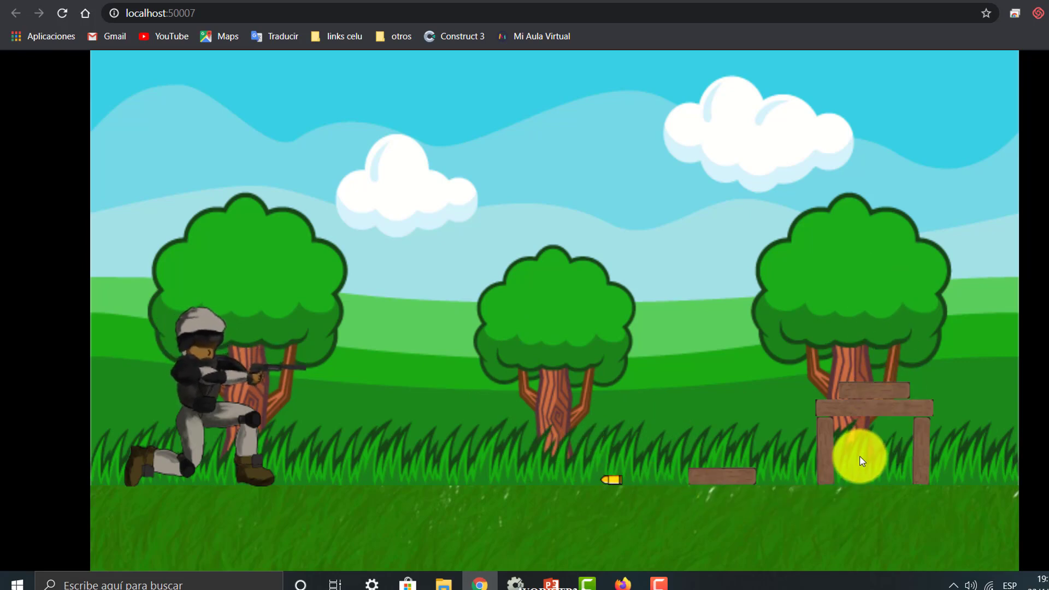
left_click(796, 442)
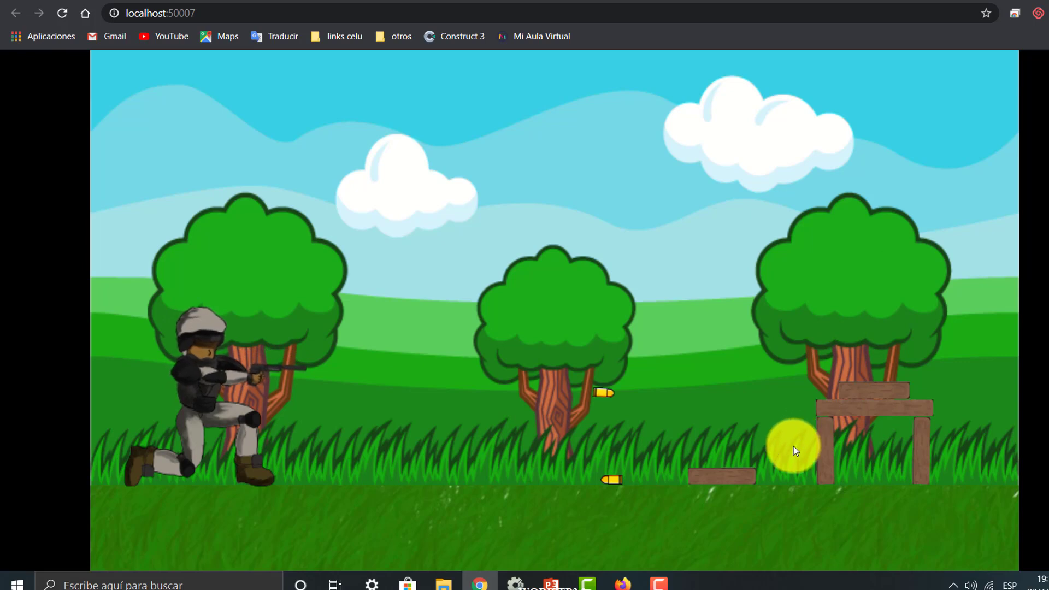
left_click(773, 471)
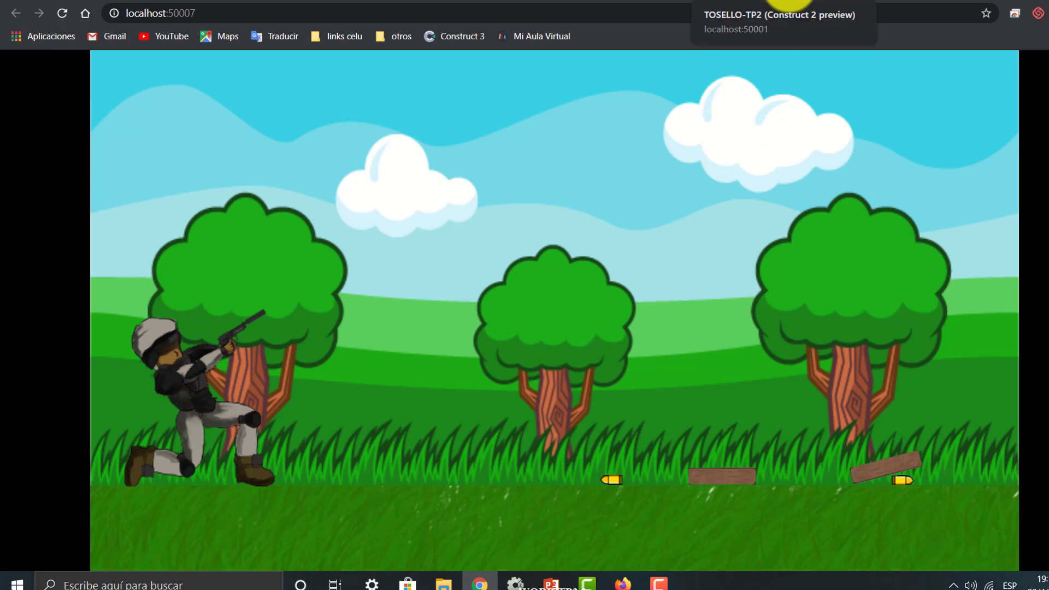
Step: Switch to the blue tank game preview, restart it, fire all 20 bombs at the coins, and restart the game again
left_click(789, 2)
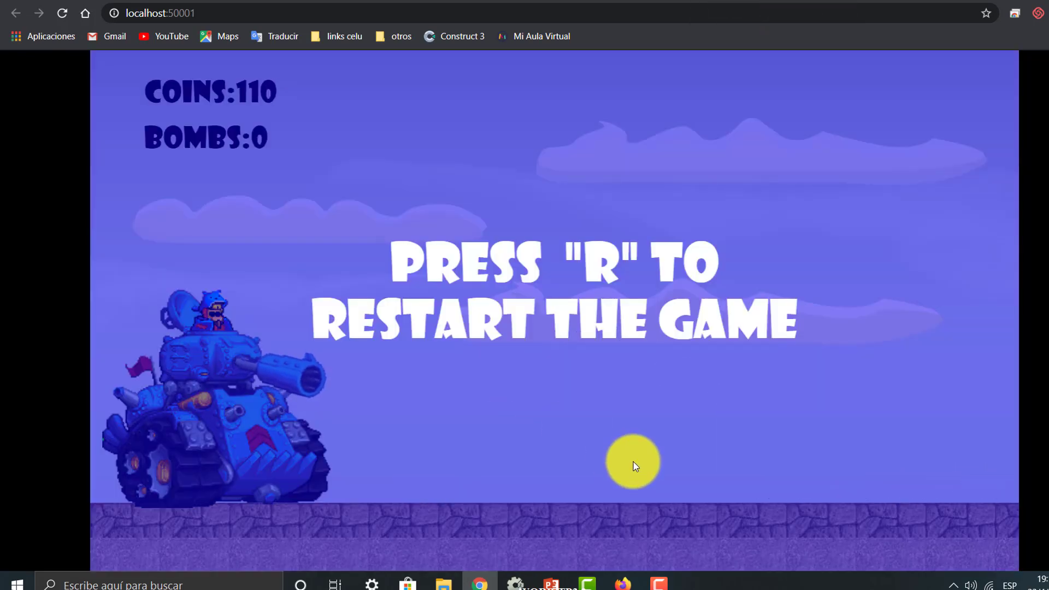
key("r")
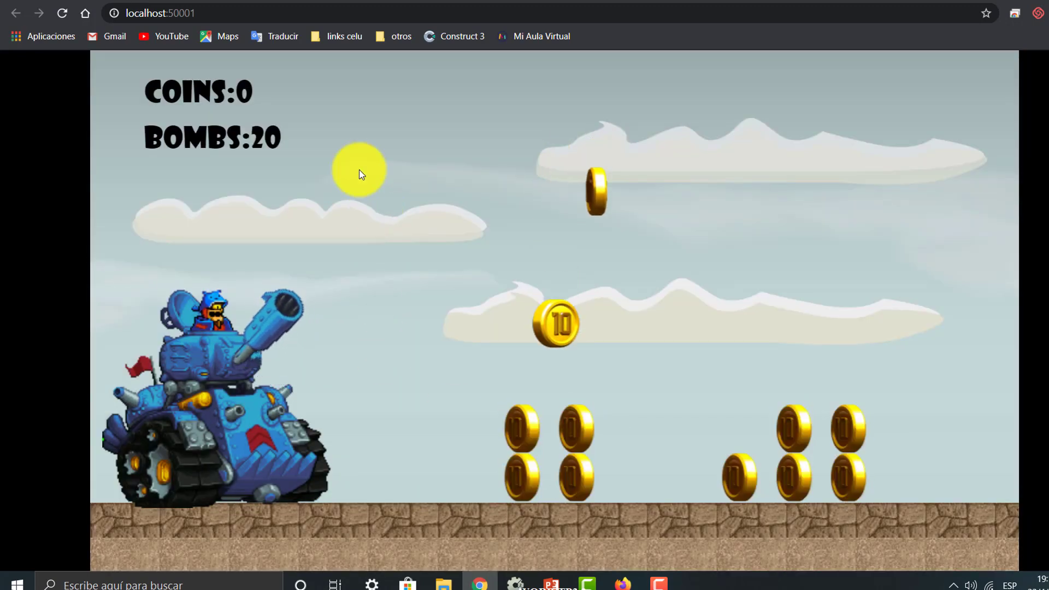
left_click(499, 481)
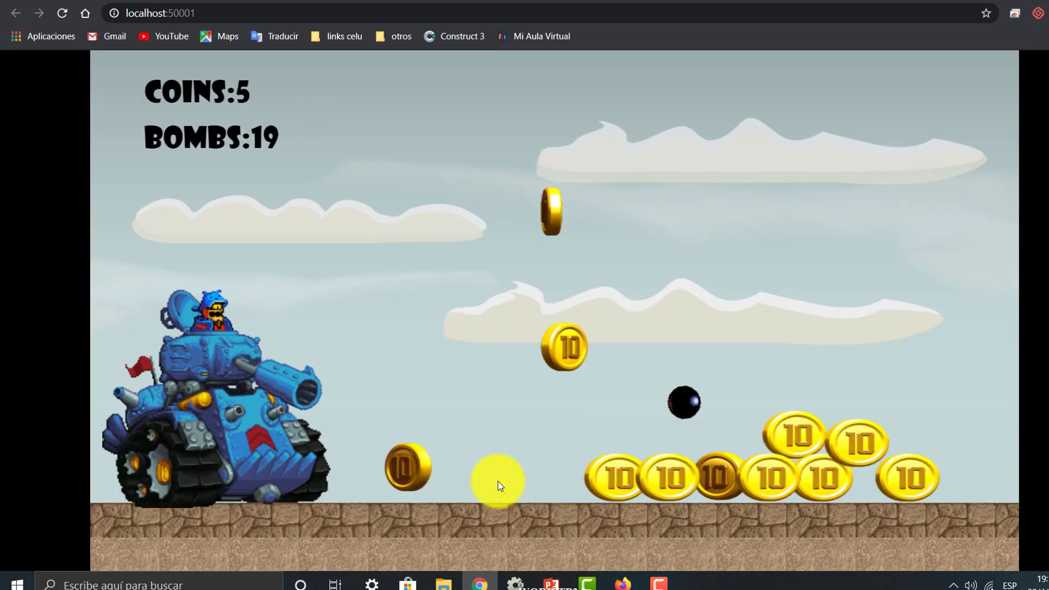
left_click(499, 481)
left_click(498, 481)
left_click(535, 417)
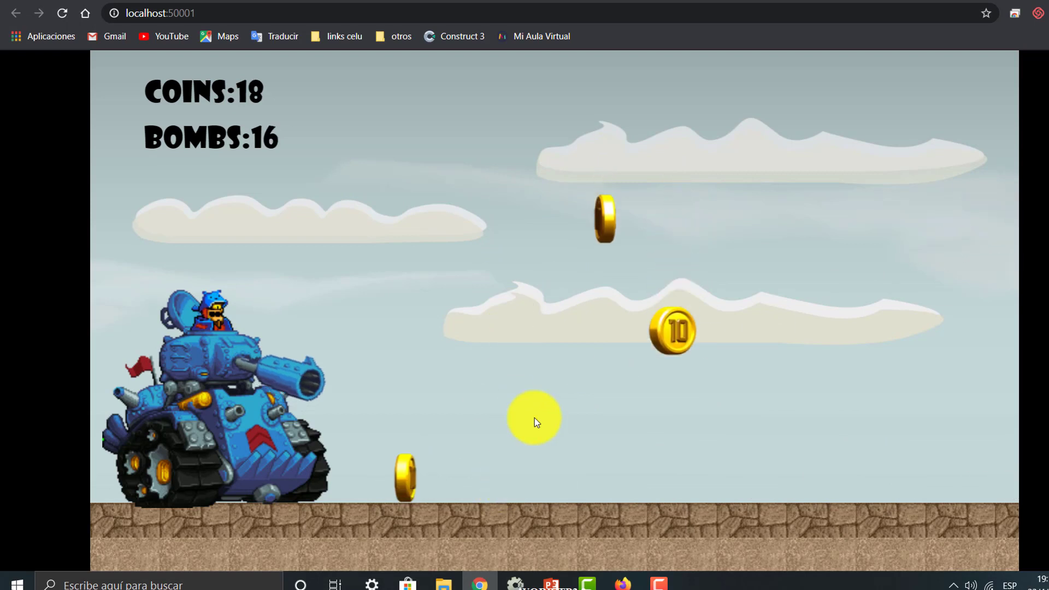
left_click(540, 411)
left_click(546, 401)
left_click(553, 419)
left_click(552, 419)
left_click(553, 420)
left_click(553, 419)
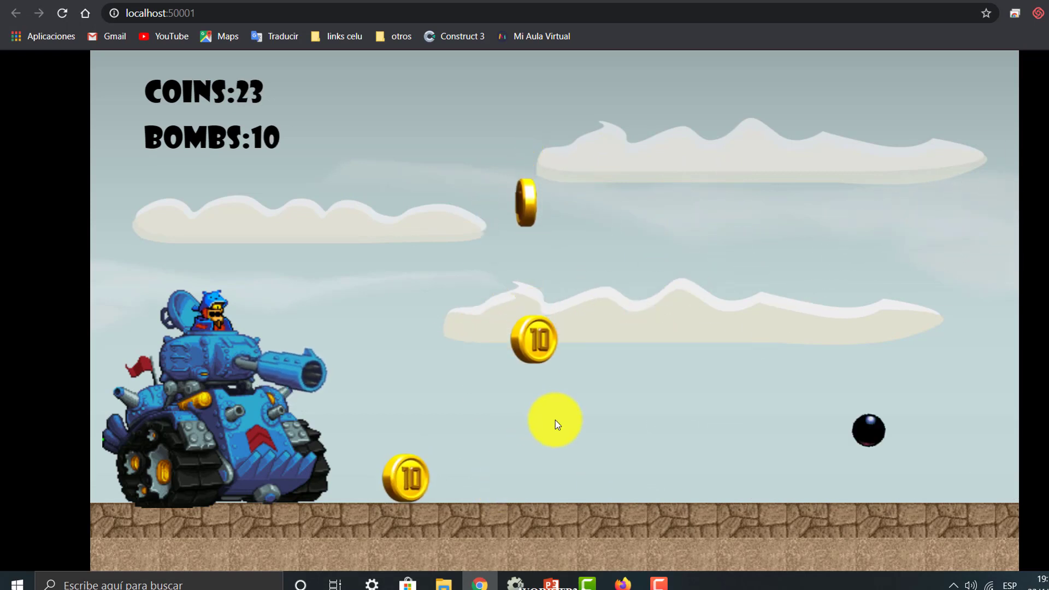
left_click(553, 419)
left_click(488, 538)
left_click(488, 536)
left_click(488, 534)
left_click(487, 533)
left_click(495, 514)
left_click(505, 489)
left_click(516, 464)
left_click(530, 449)
left_click(543, 438)
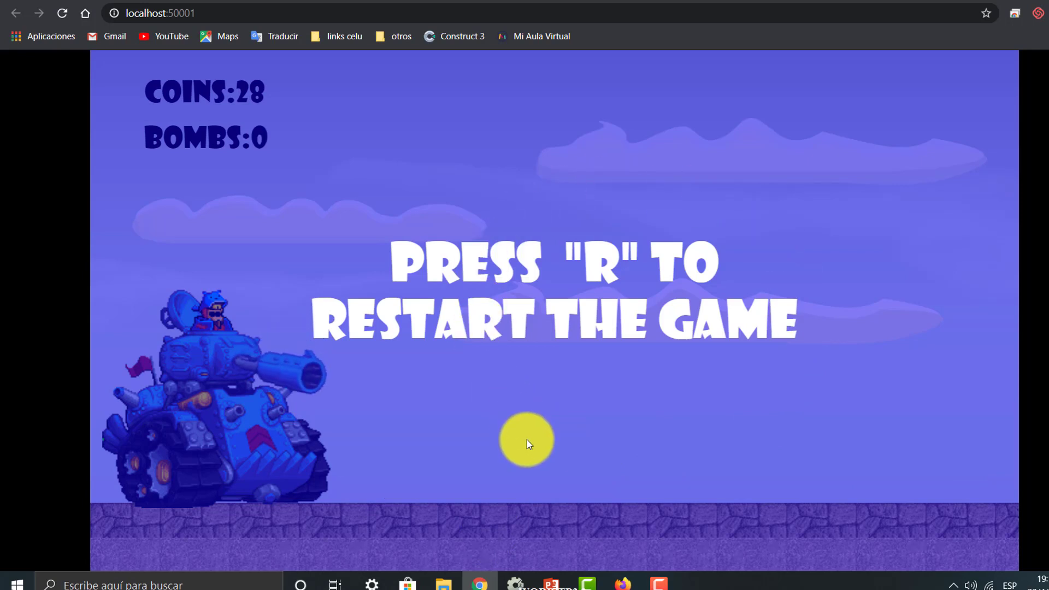
key("r")
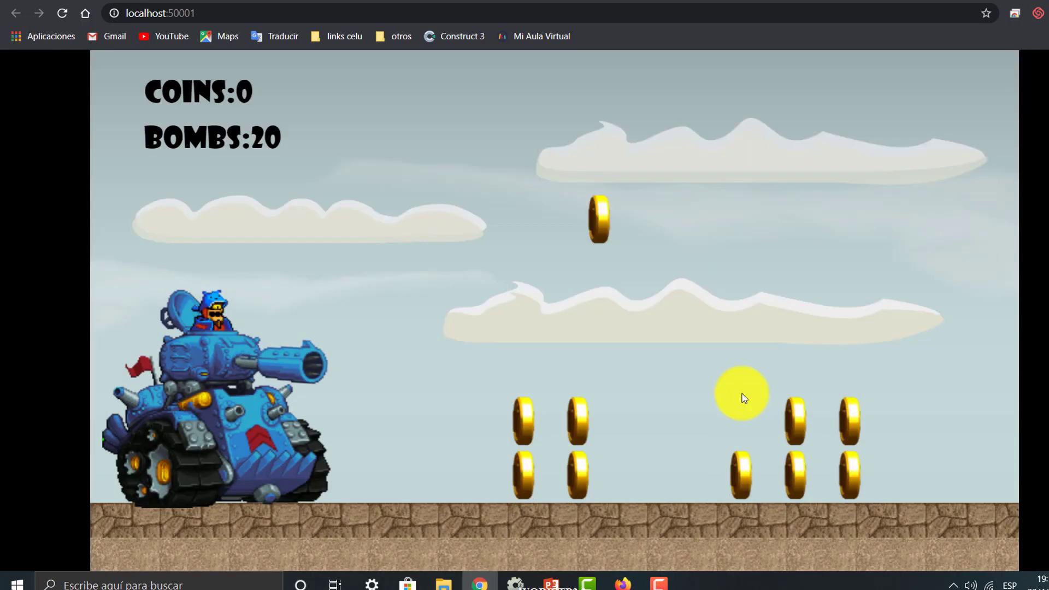
Step: Fire all 20 bombs from the blue tank at the coins falling onto the stone ground
left_click(574, 502)
left_click(569, 478)
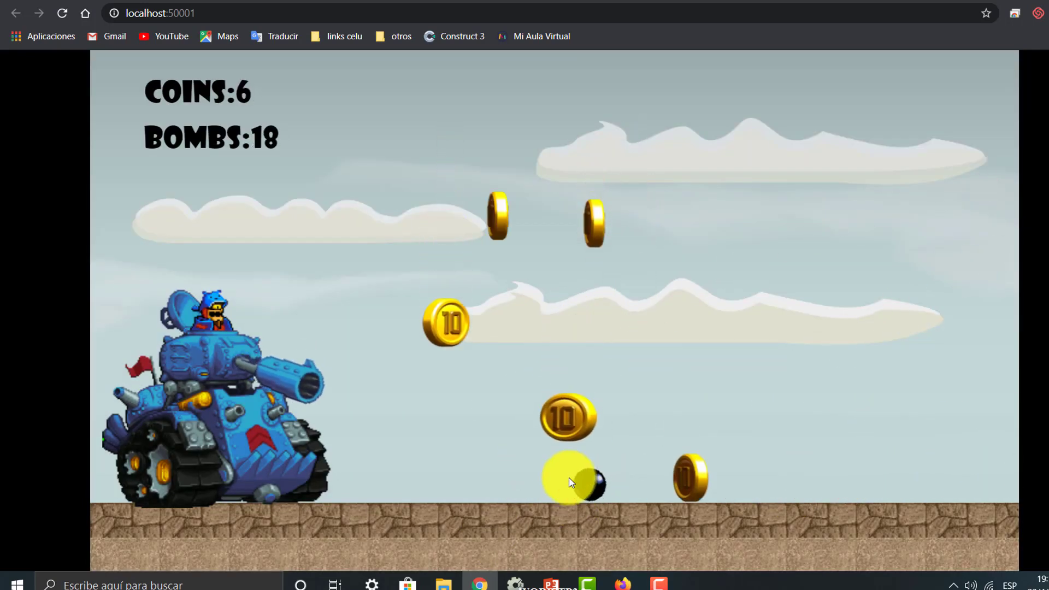
left_click(570, 478)
left_click(571, 464)
left_click(582, 432)
left_click(585, 423)
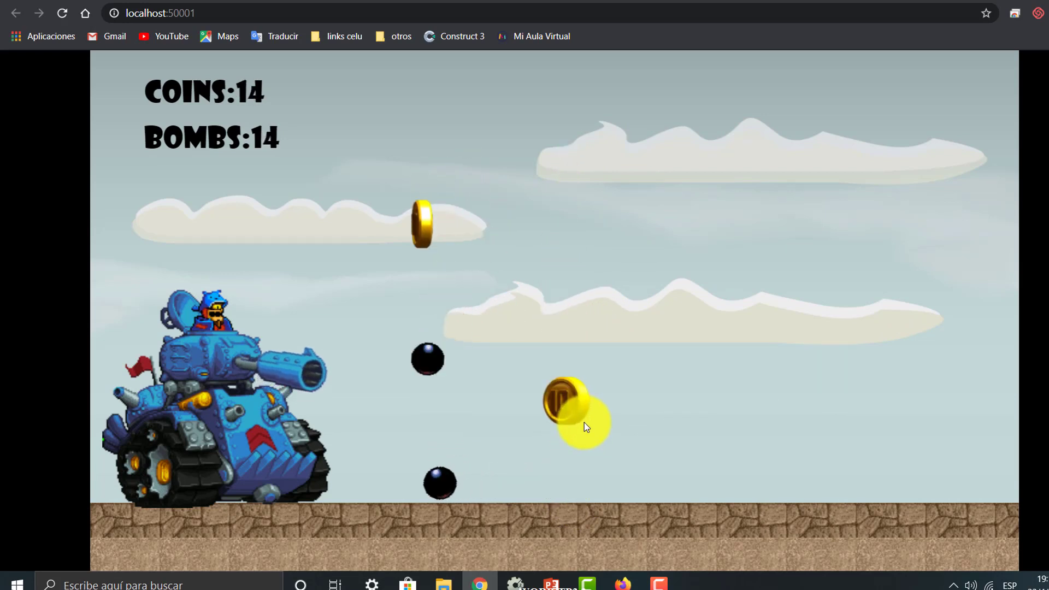
left_click(585, 421)
left_click(585, 420)
left_click(586, 419)
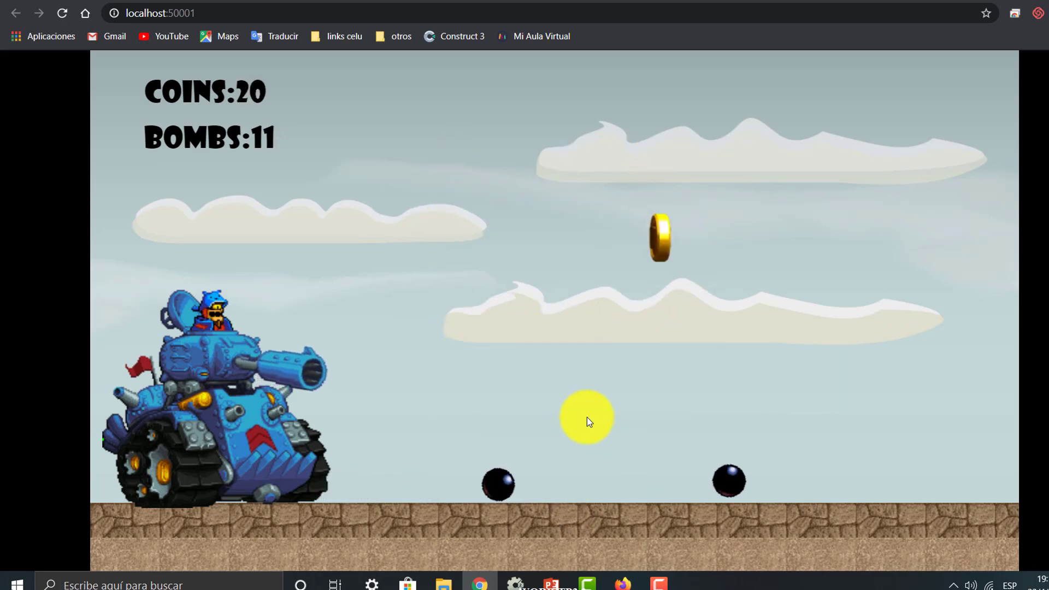
left_click(605, 409)
left_click(607, 390)
left_click(619, 438)
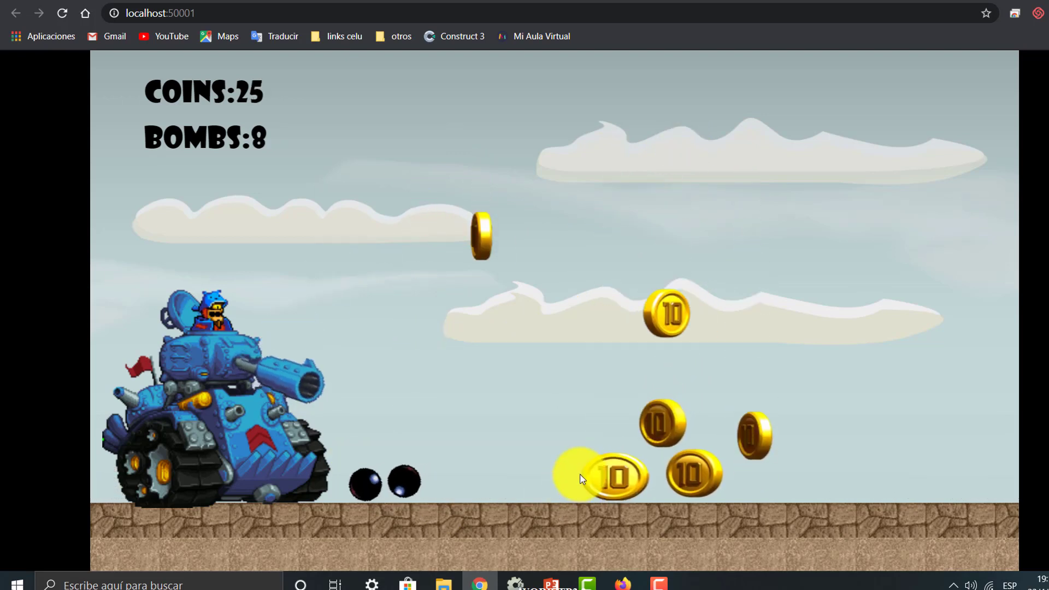
left_click(608, 464)
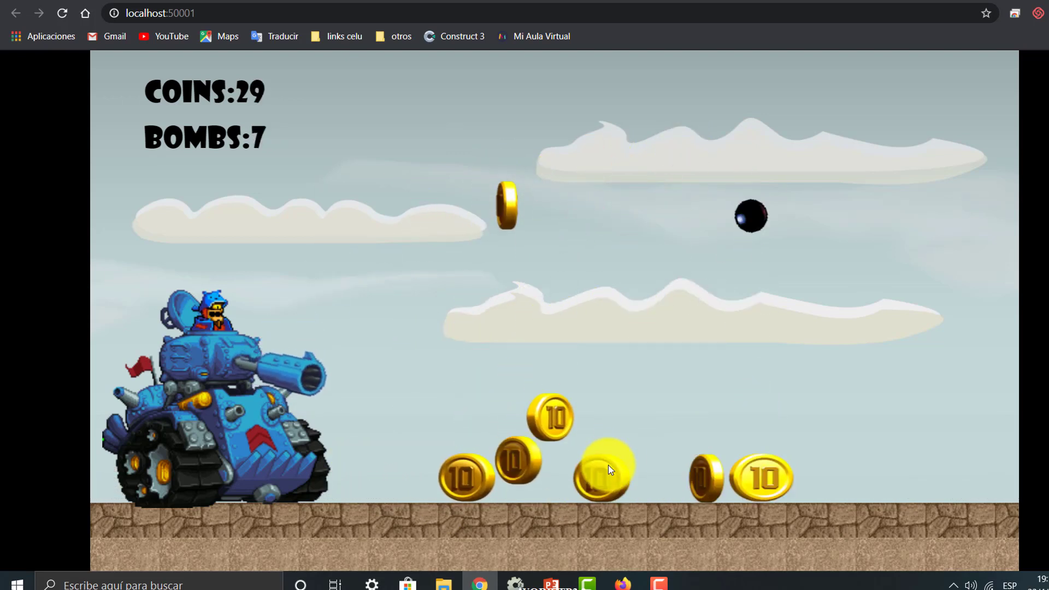
left_click(605, 466)
left_click(603, 467)
left_click(599, 477)
left_click(595, 483)
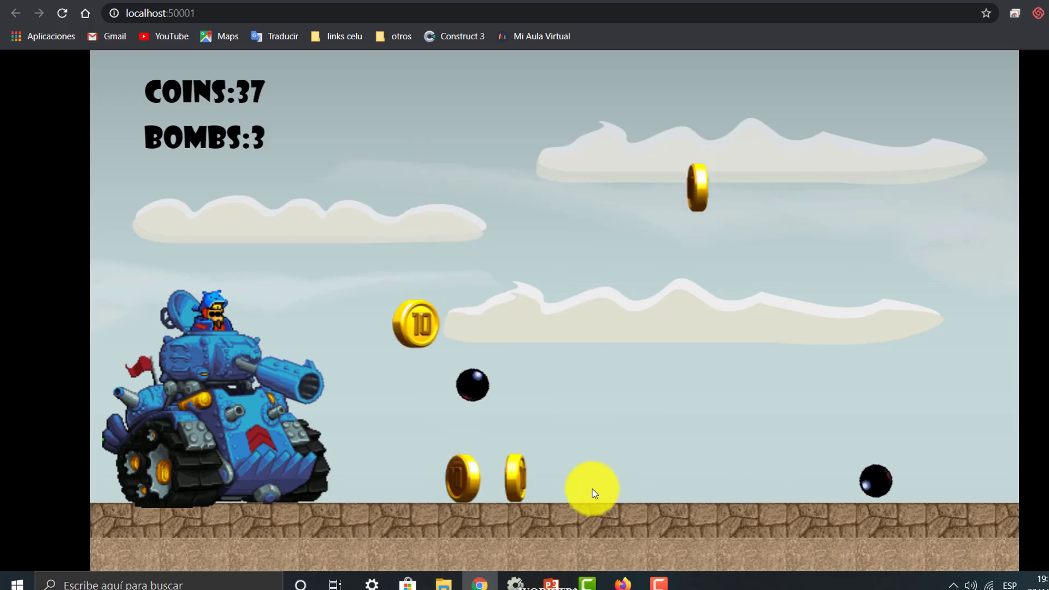
left_click(596, 490)
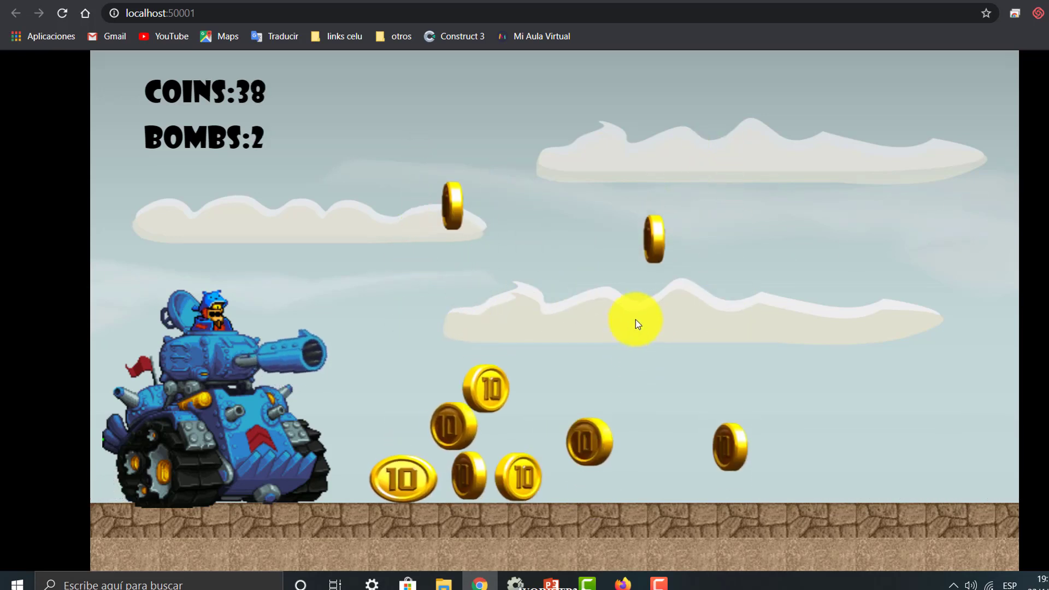
left_click(657, 457)
left_click(605, 504)
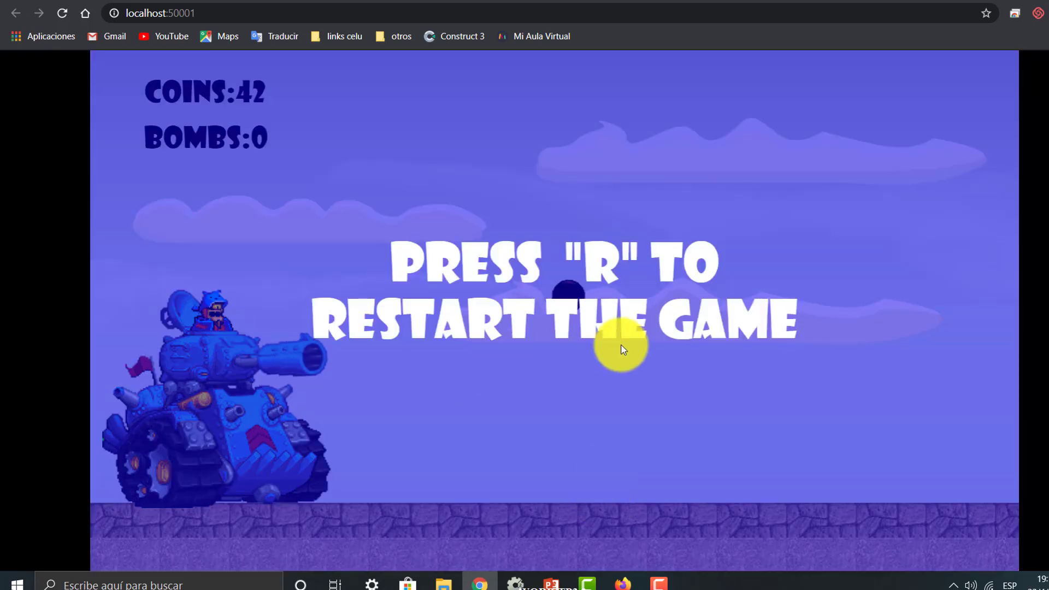
Step: Restart the tank game and use up its 20 bombs on the coin piles, letting coins accumulate between volleys
key("r")
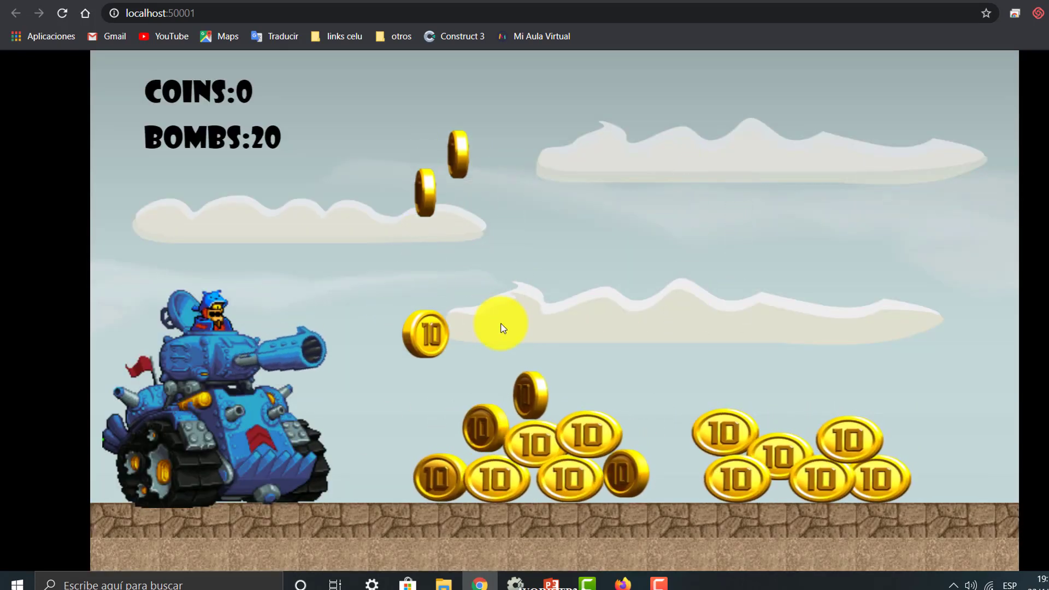
left_click(494, 420)
left_click(495, 425)
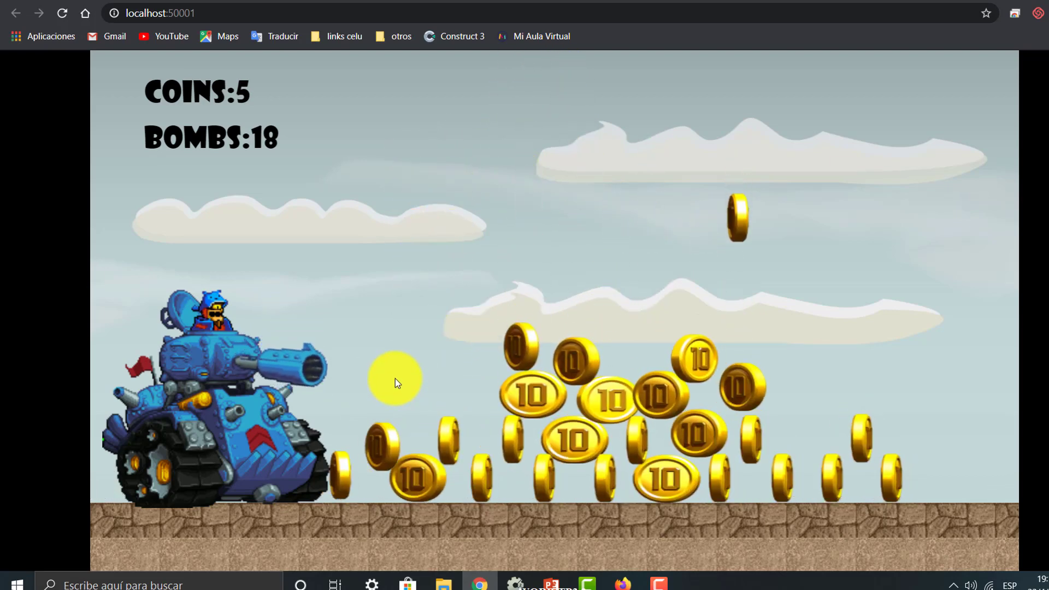
left_click(500, 426)
left_click(514, 428)
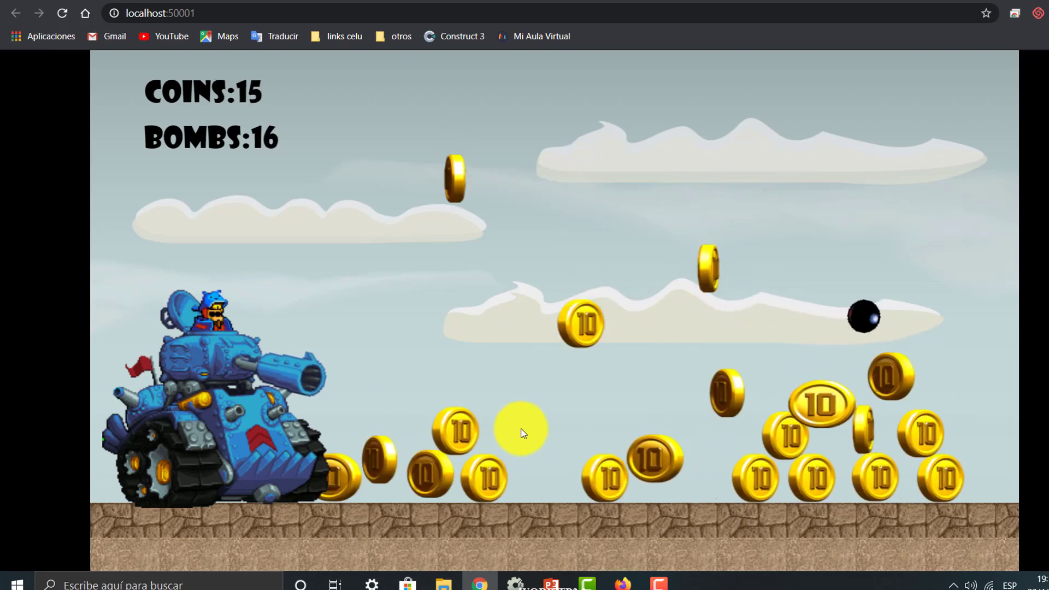
left_click(552, 432)
left_click(575, 436)
left_click(572, 439)
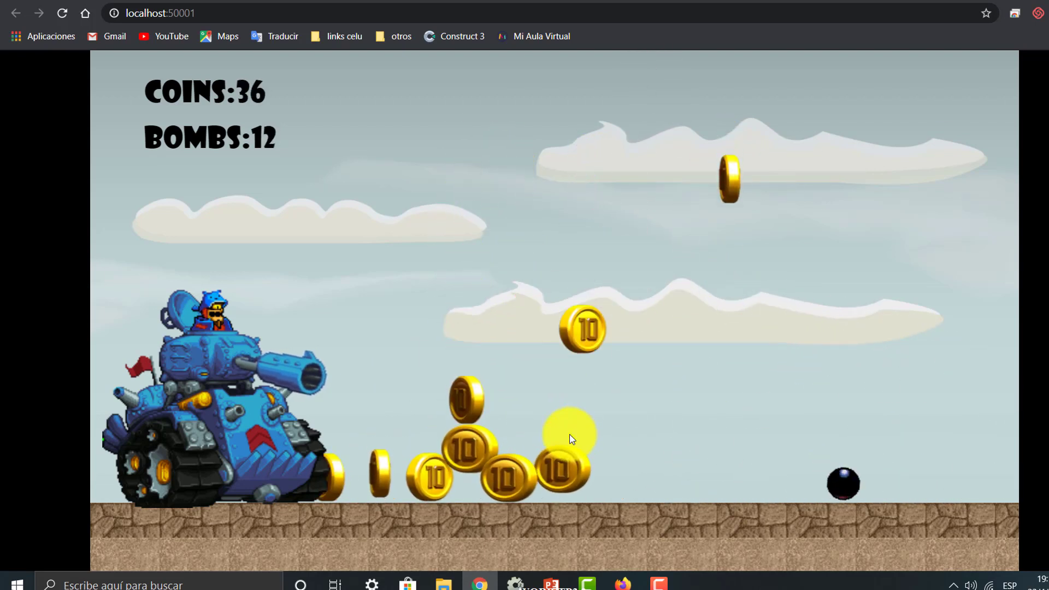
left_click(573, 435)
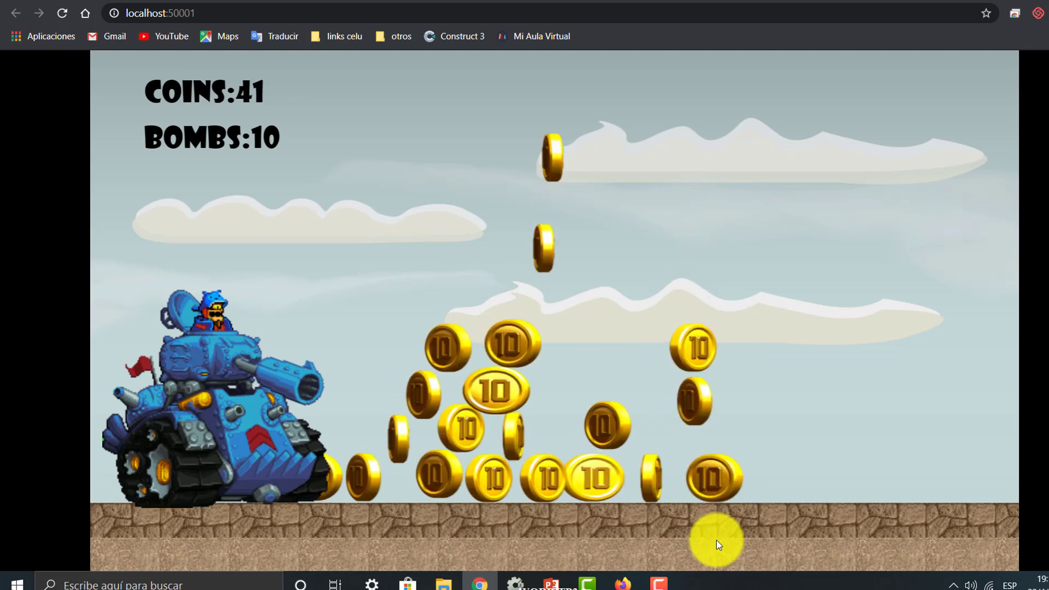
left_click(749, 530)
left_click(593, 530)
left_click(592, 529)
left_click(615, 520)
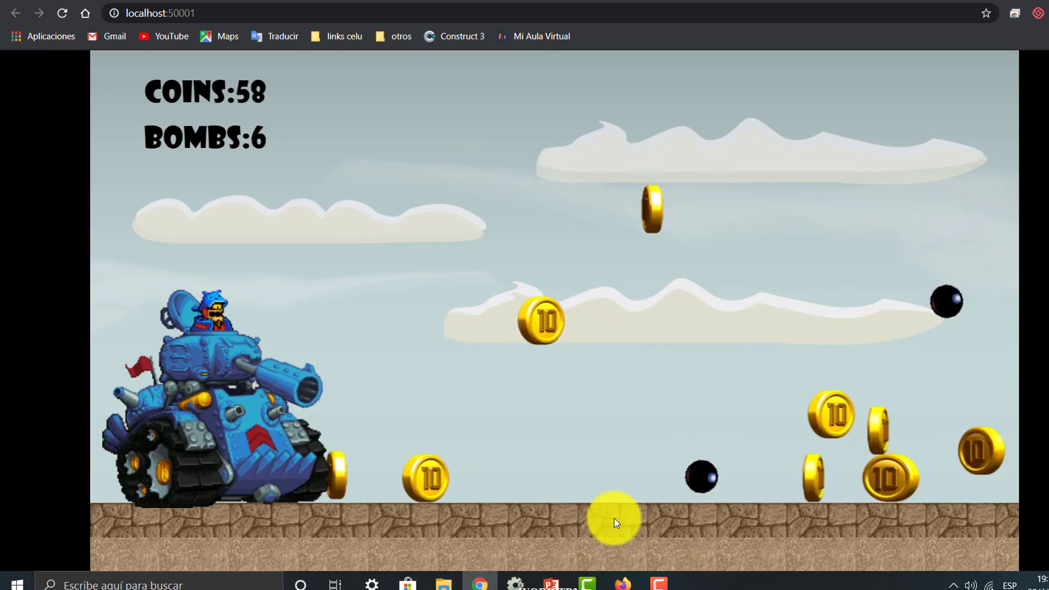
left_click(615, 520)
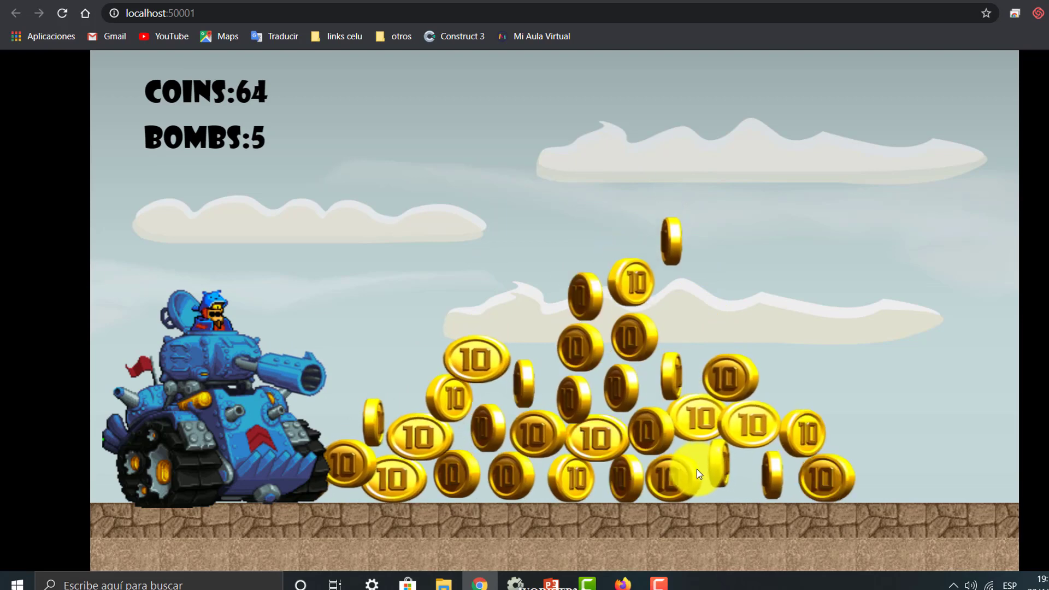
left_click(528, 435)
left_click(528, 443)
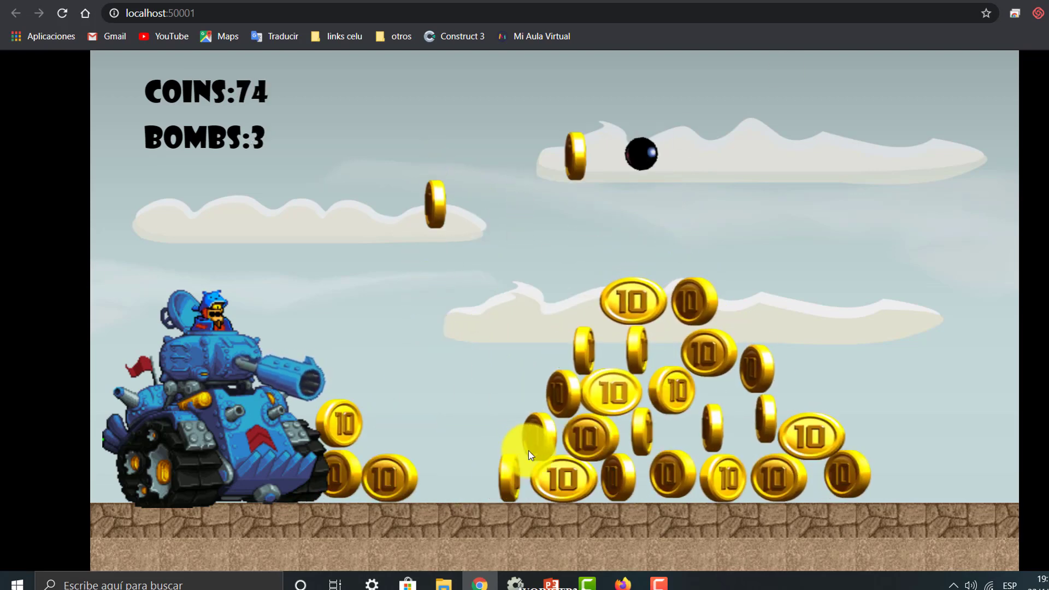
left_click(558, 455)
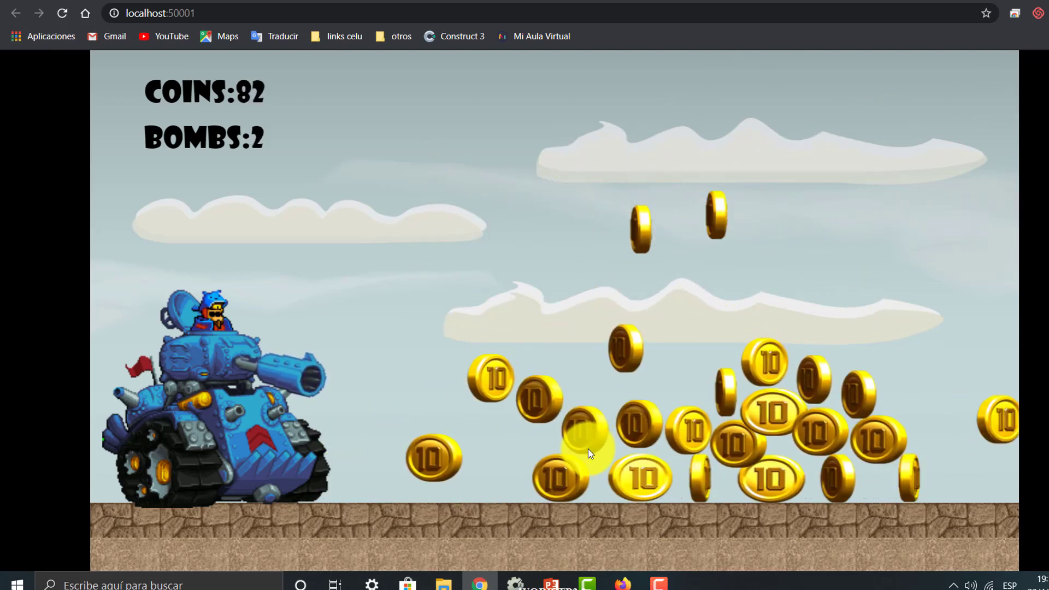
left_click(587, 446)
left_click(588, 472)
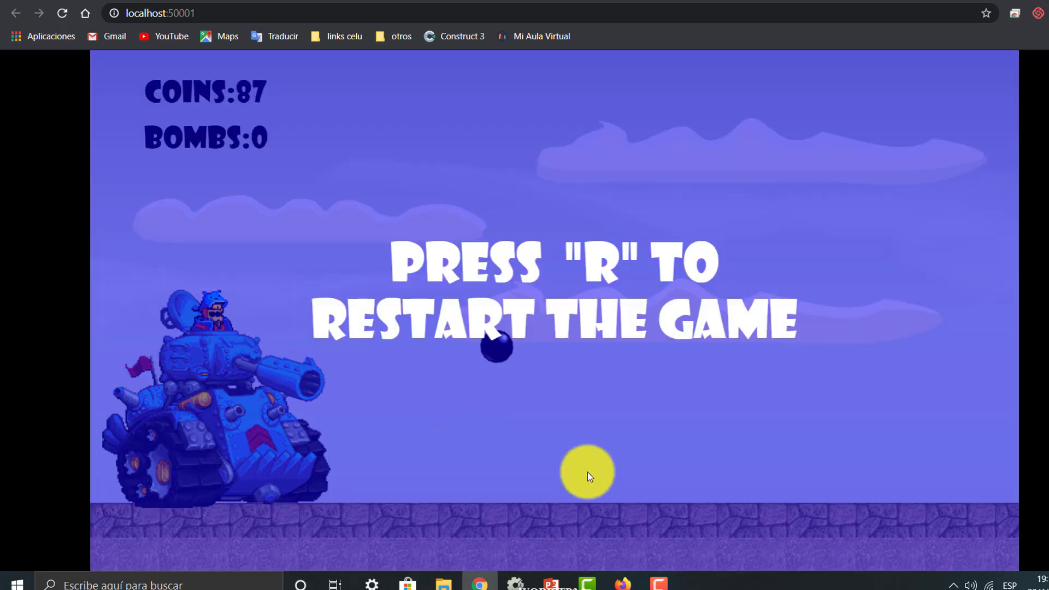
left_click(597, 461)
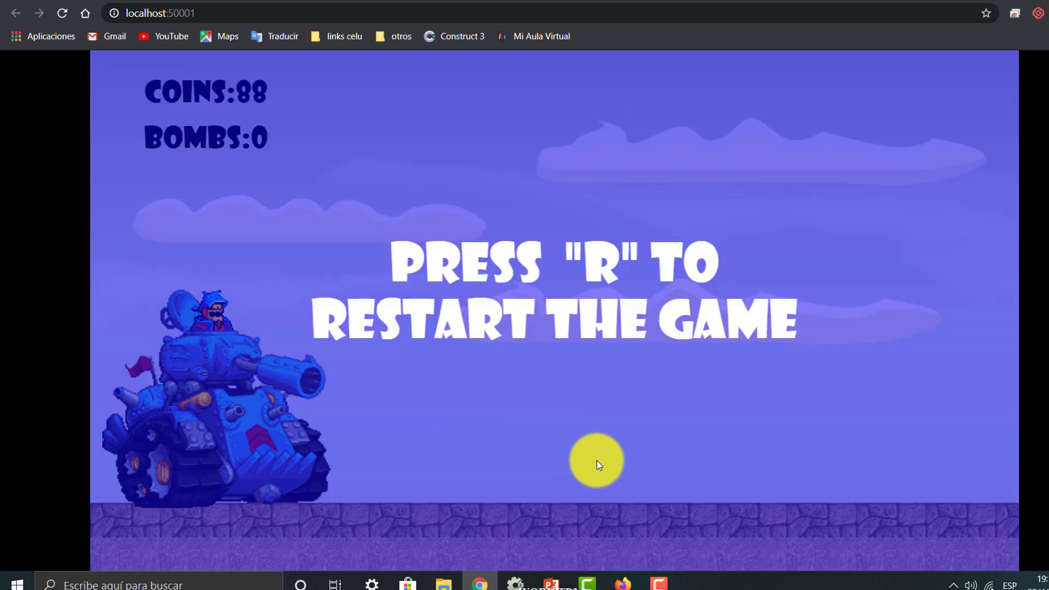